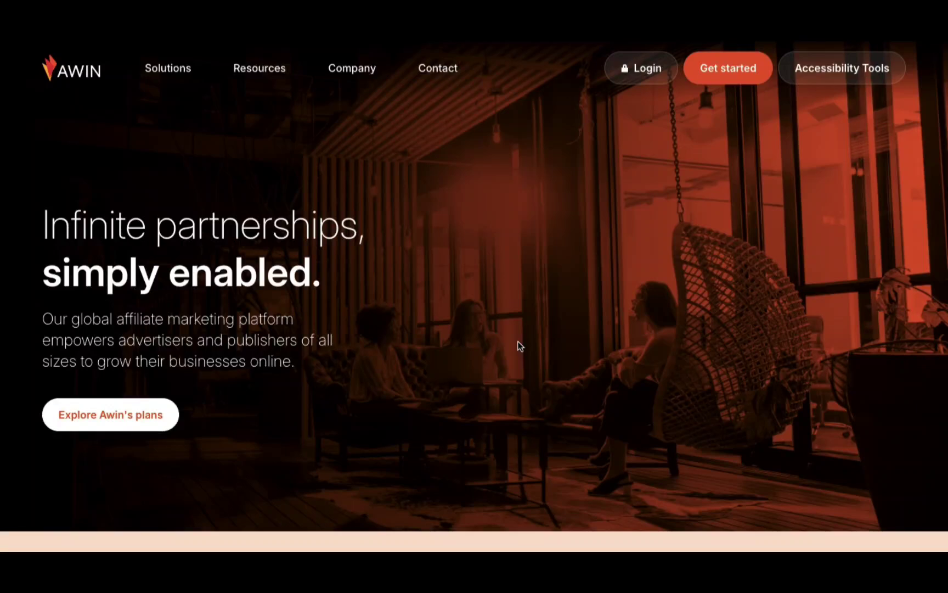
Step: Examine the Awin homepage down to the Get started solutions for advertisers, publishers and agencies
scroll(520, 345, "down", 1)
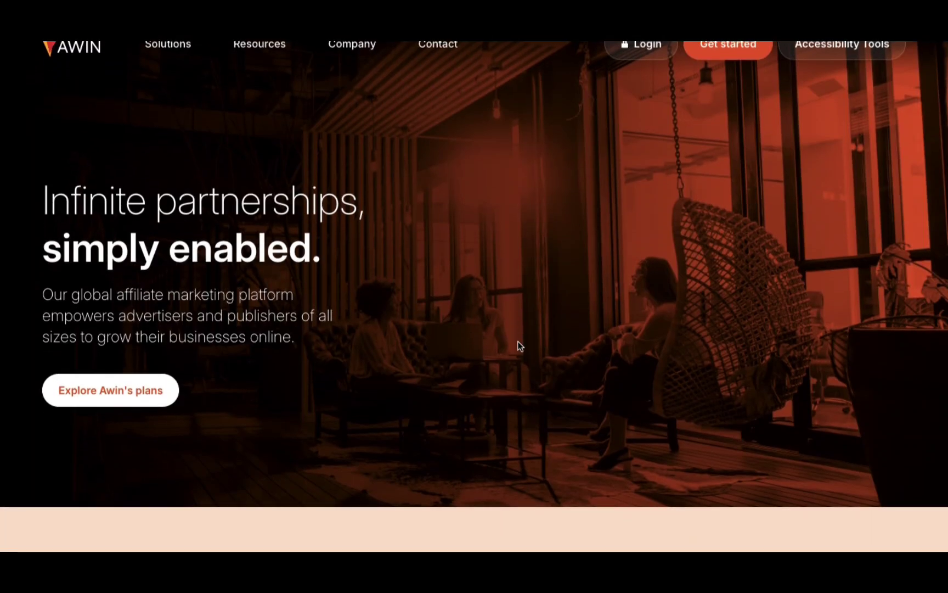
scroll(520, 346, "down", 1)
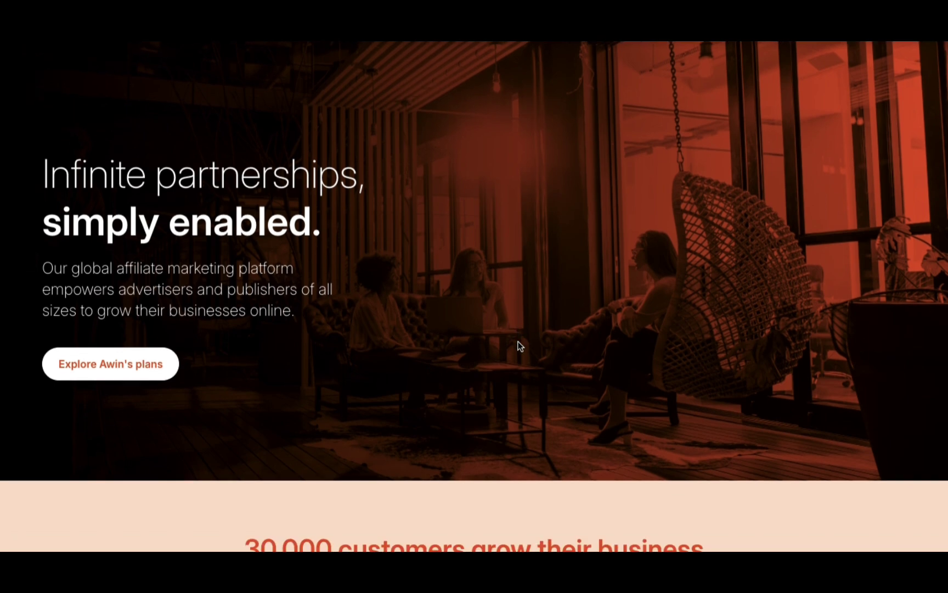
scroll(520, 346, "down", 1)
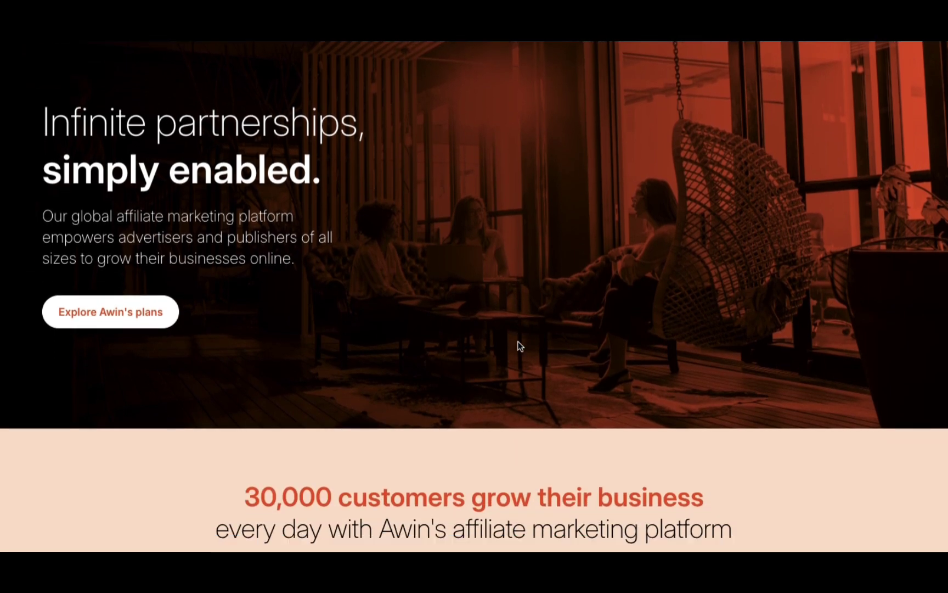
scroll(520, 346, "down", 3)
scroll(427, 328, "down", 2)
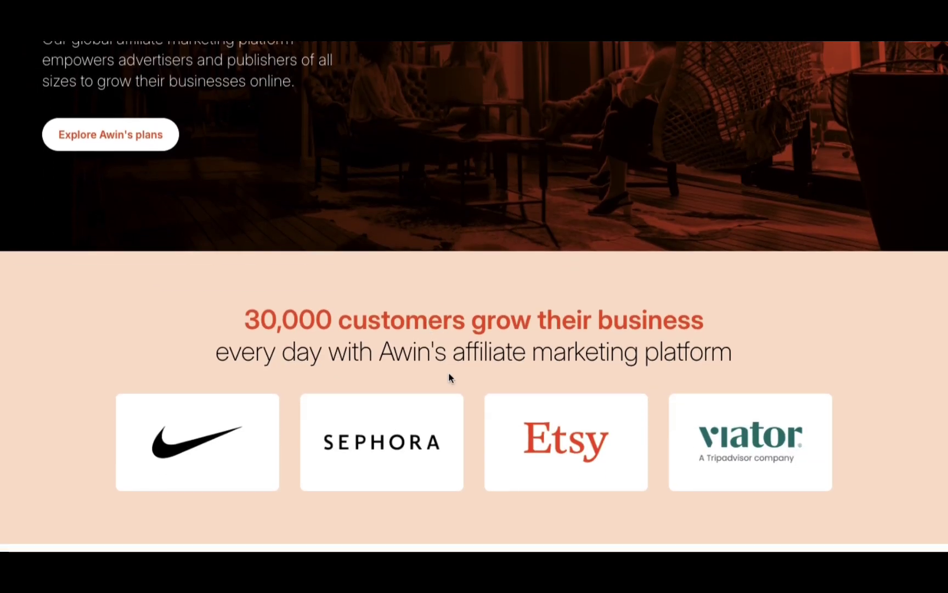
scroll(448, 375, "down", 4)
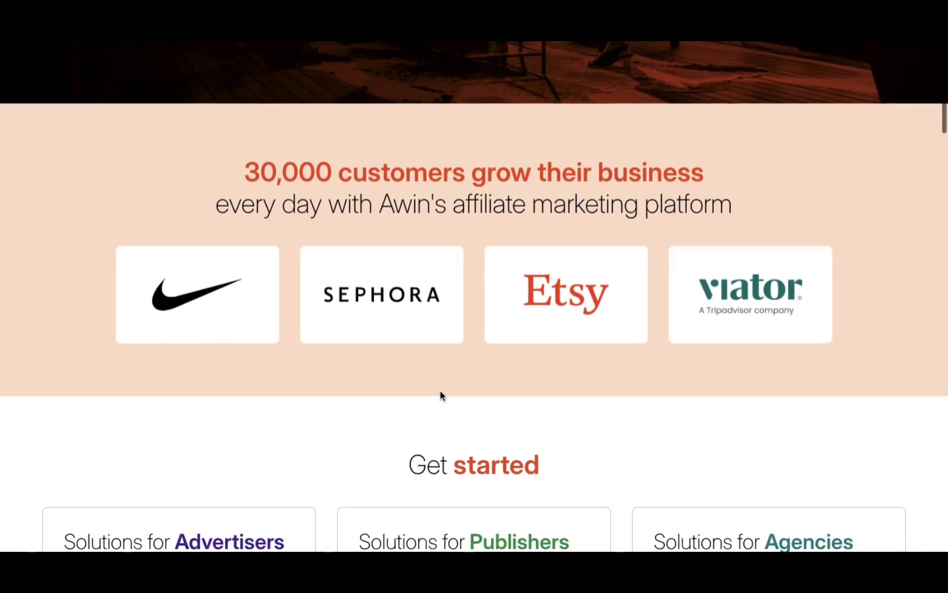
scroll(440, 391, "down", 4)
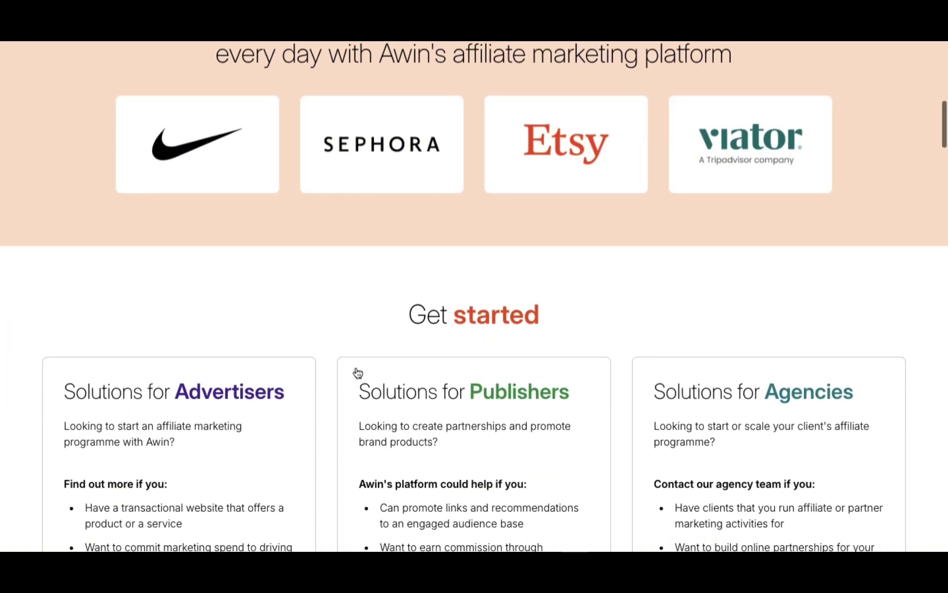
scroll(357, 367, "down", 2)
scroll(319, 378, "down", 3)
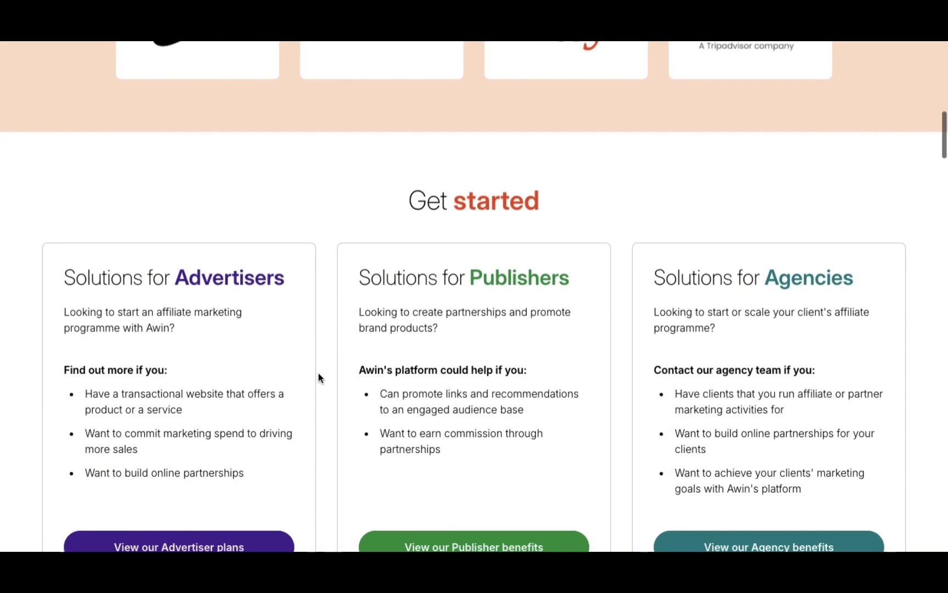
scroll(318, 377, "down", 2)
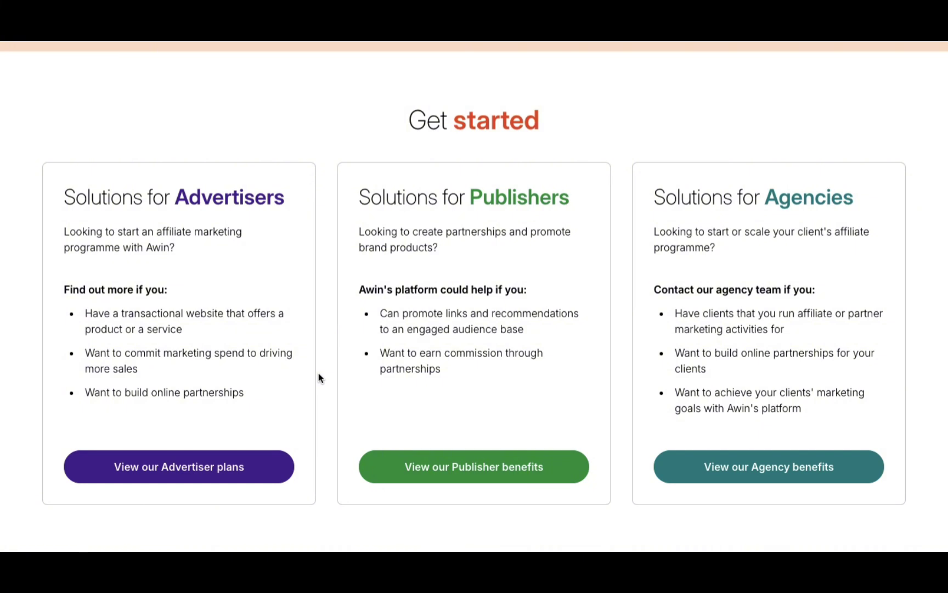
scroll(319, 373, "down", 2)
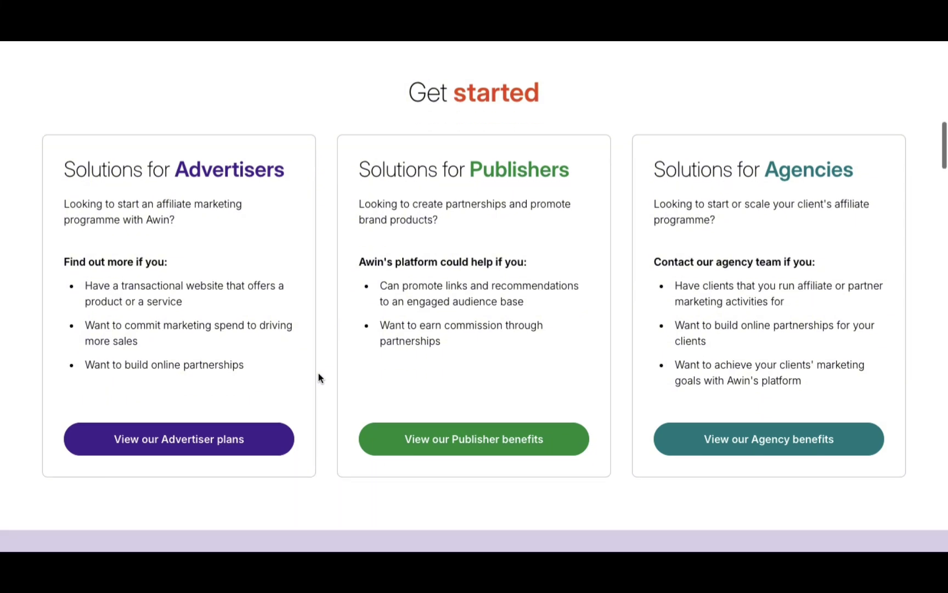
scroll(319, 378, "up", 2)
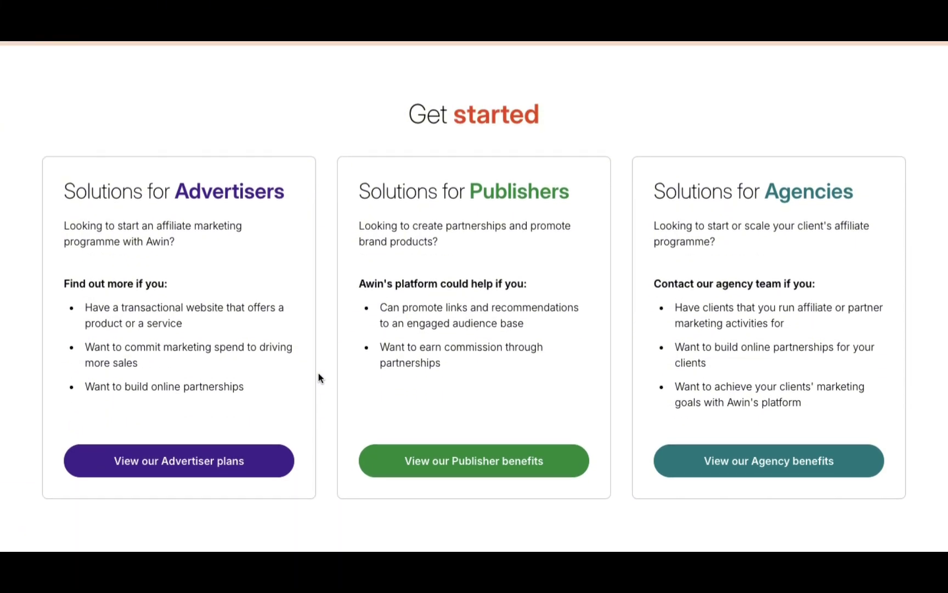
Step: Open the publisher benefits page and go to its Benefits section, dismissing the get-started pop-up
left_click(467, 465)
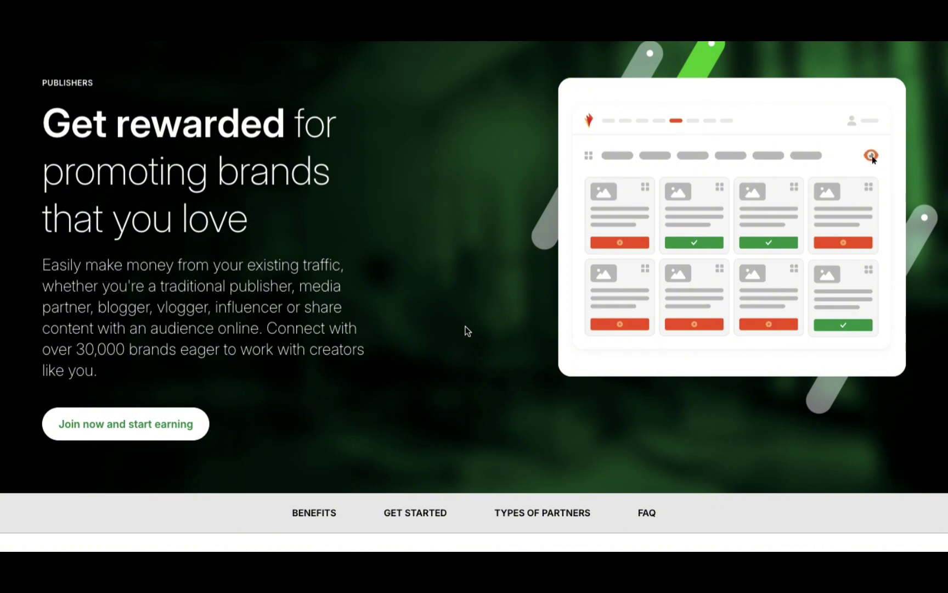
scroll(467, 330, "down", 1)
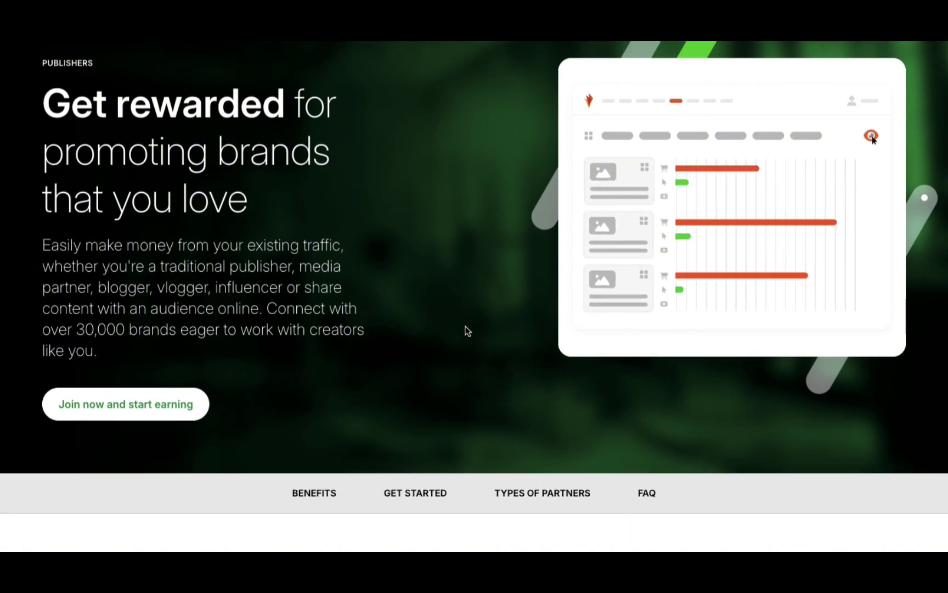
scroll(467, 331, "down", 3)
scroll(467, 330, "down", 5)
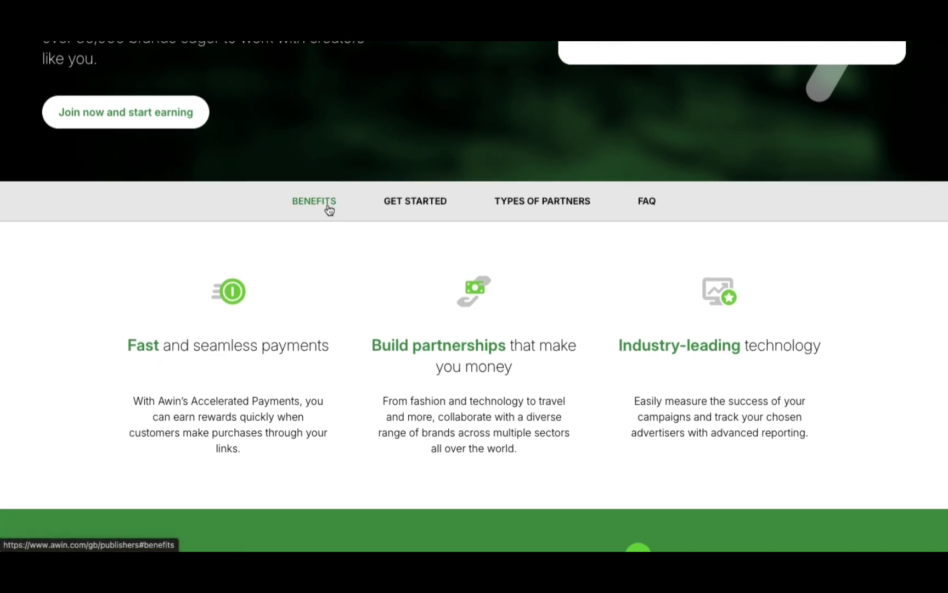
left_click(332, 211)
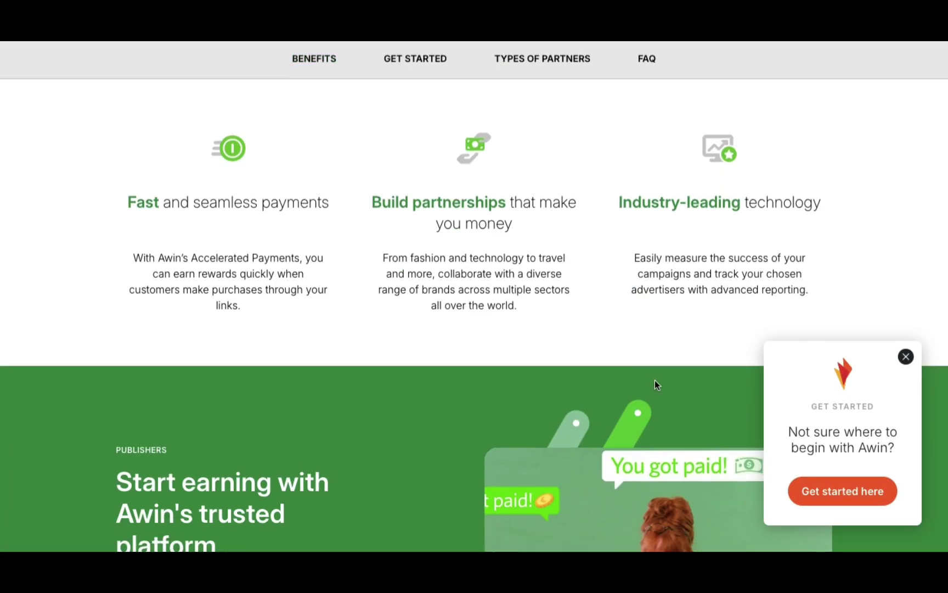
left_click(906, 358)
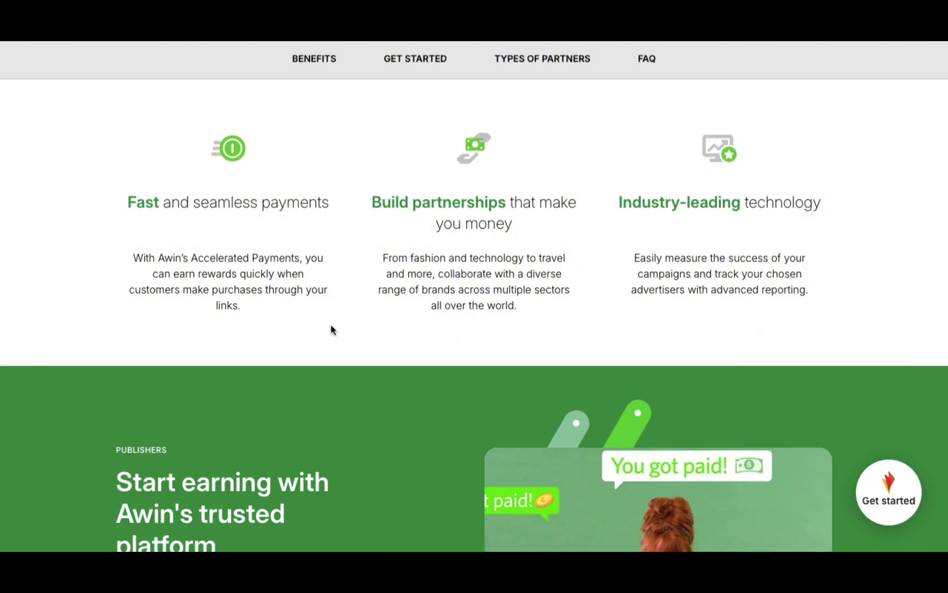
Step: Examine the publisher page's explanation of how to get started and the partner types it offers
scroll(331, 328, "down", 5)
scroll(410, 340, "down", 1)
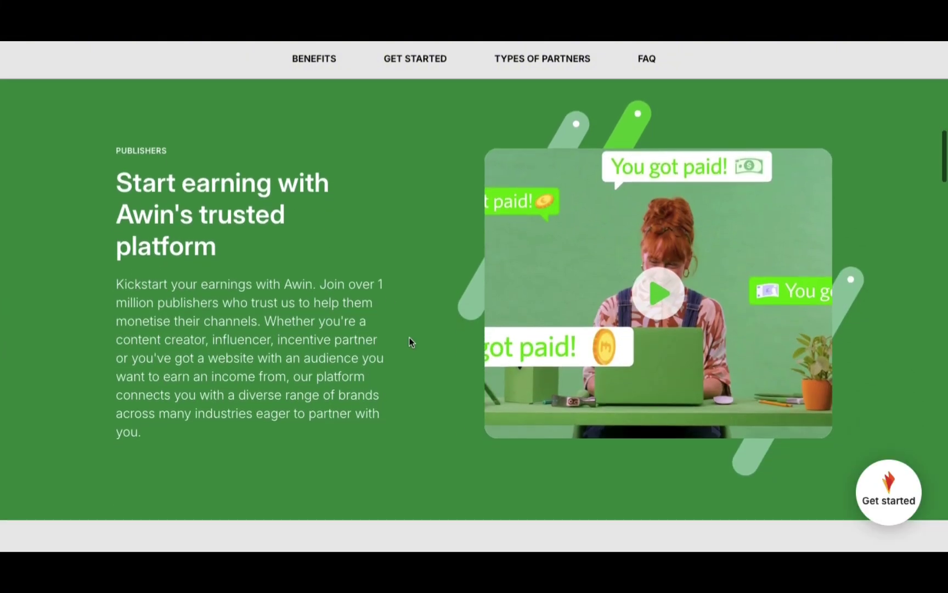
scroll(409, 337, "down", 6)
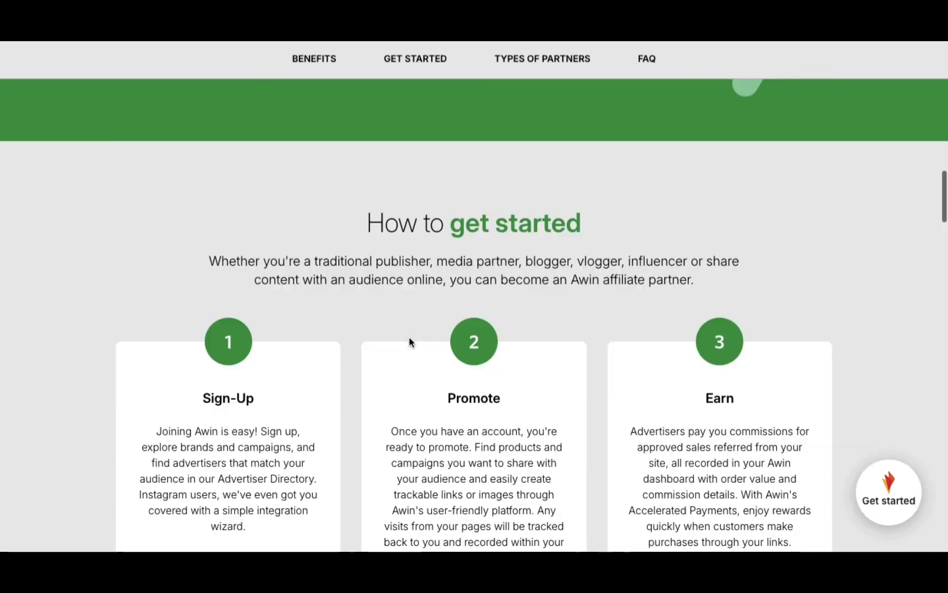
scroll(409, 341, "down", 2)
scroll(362, 364, "down", 1)
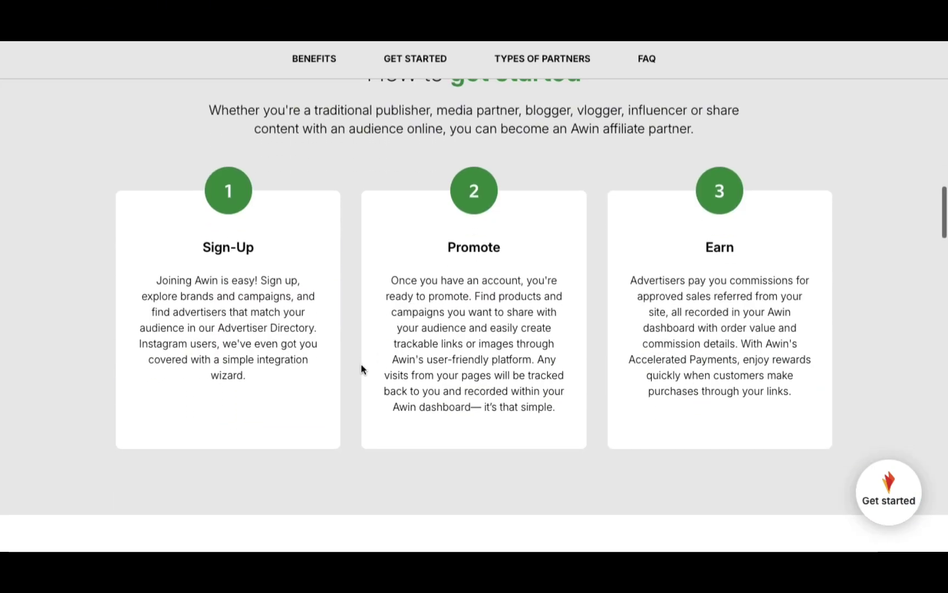
scroll(361, 369, "down", 4)
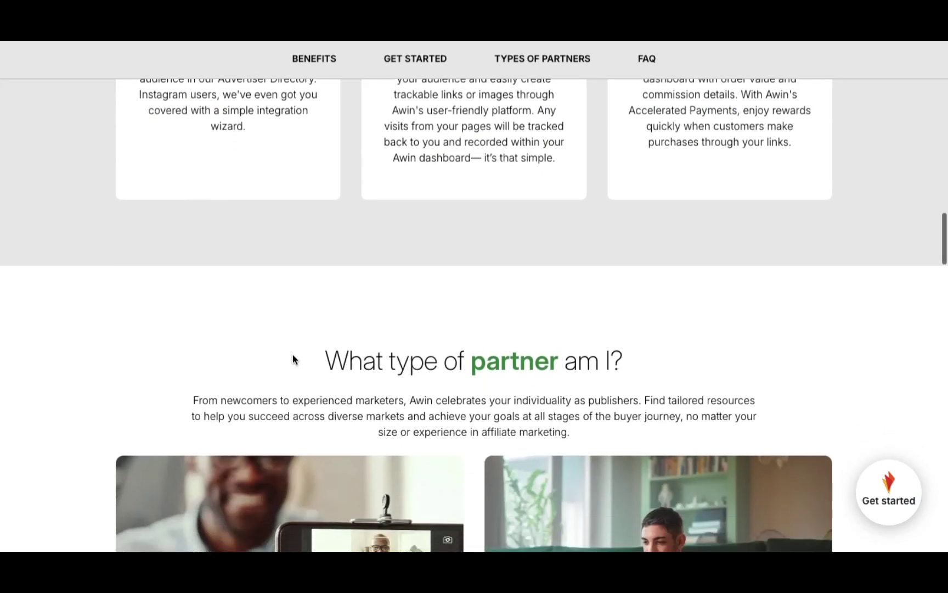
scroll(292, 358, "down", 4)
scroll(293, 358, "down", 1)
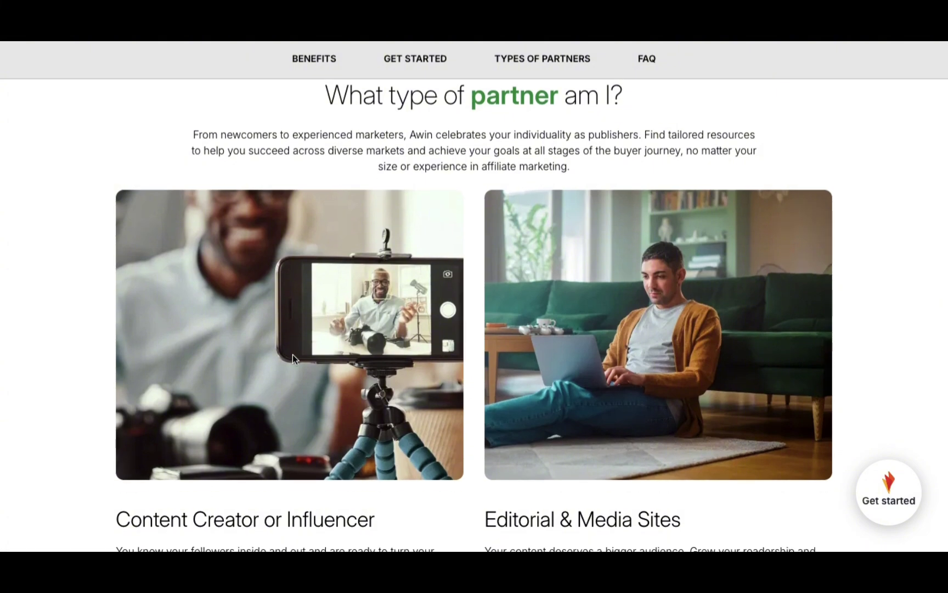
scroll(292, 355, "down", 5)
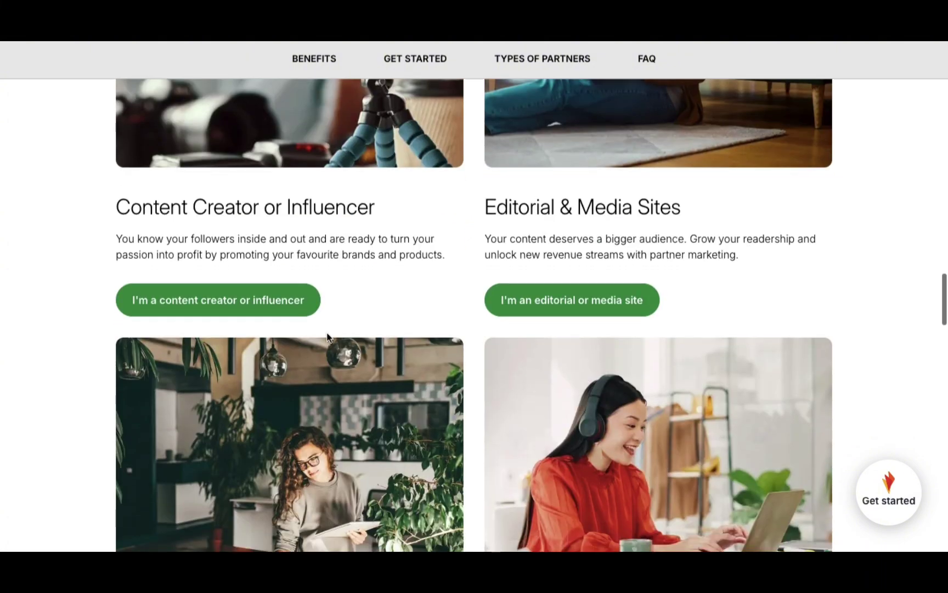
scroll(392, 315, "down", 1)
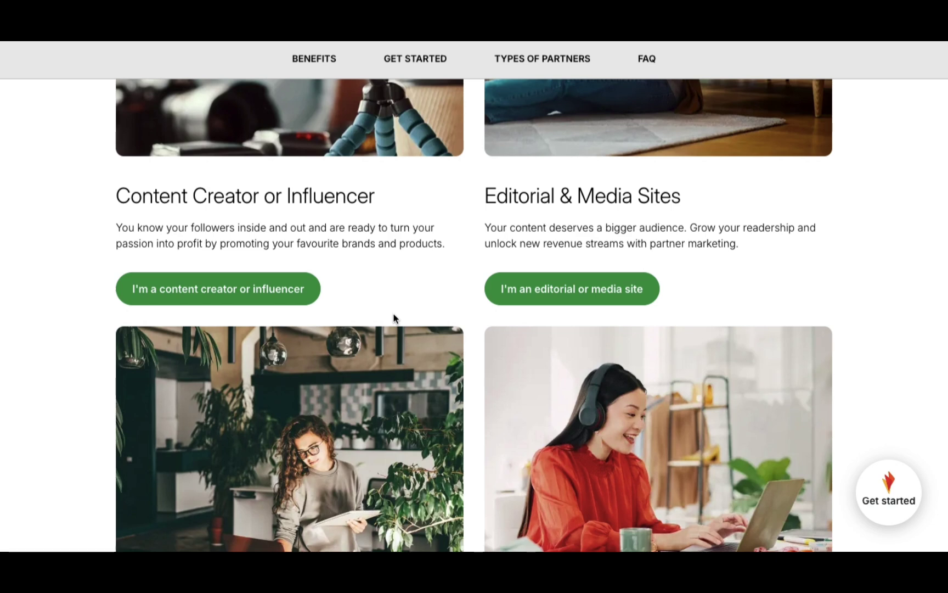
scroll(423, 327, "down", 5)
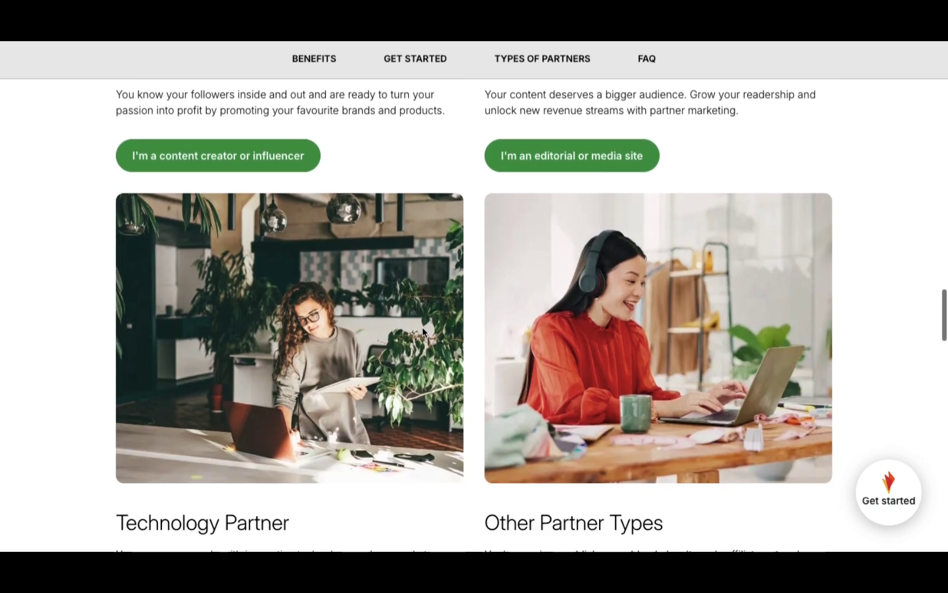
scroll(423, 331, "down", 1)
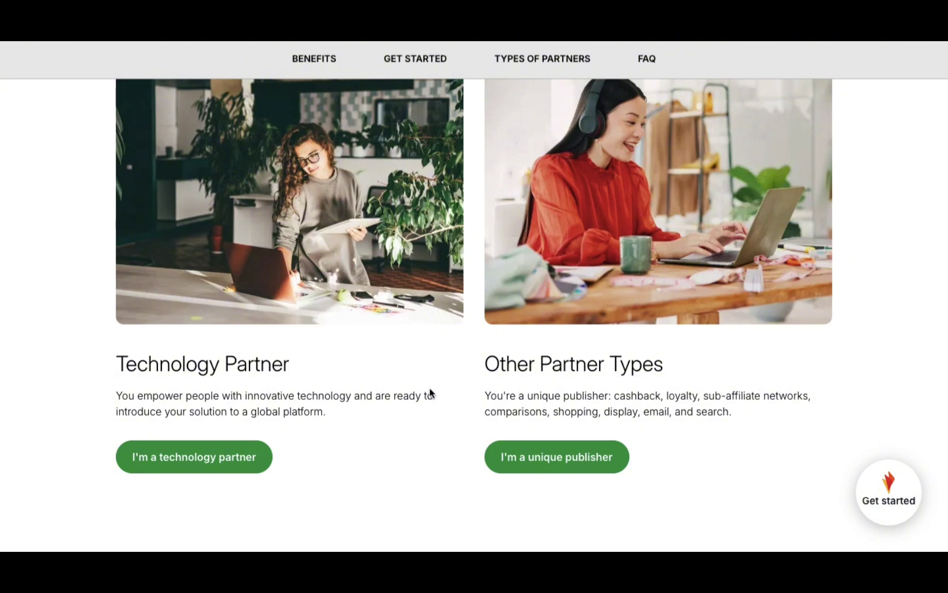
scroll(408, 447, "down", 6)
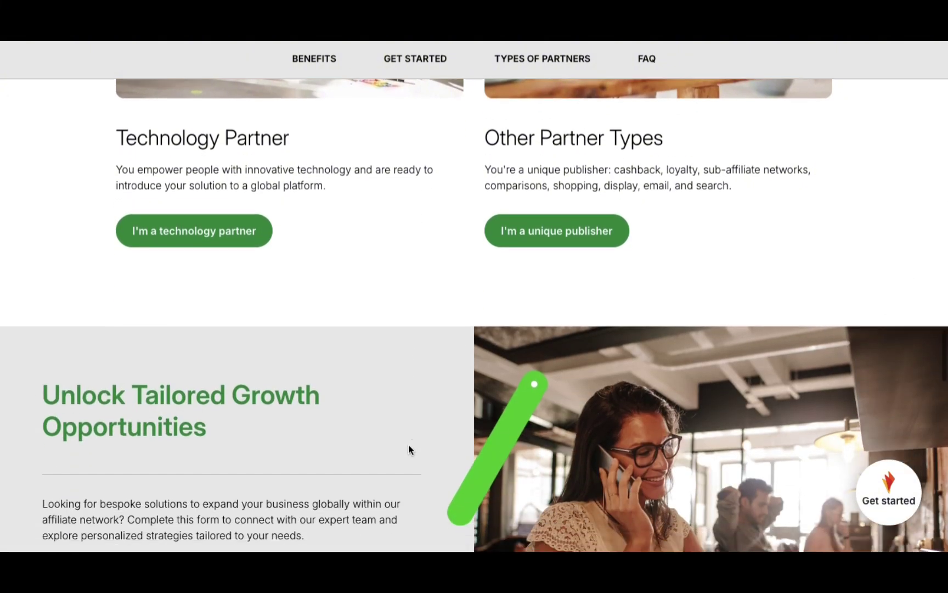
Step: Read the FAQ answers on earning money with Awin and on the difference between publishers and advertisers
scroll(409, 447, "down", 2)
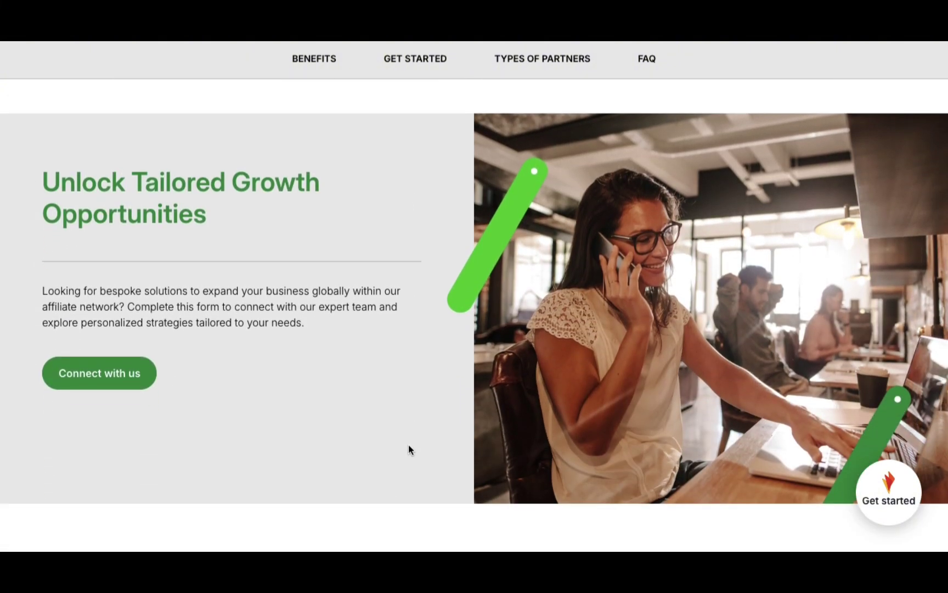
scroll(408, 447, "down", 1)
scroll(408, 447, "down", 4)
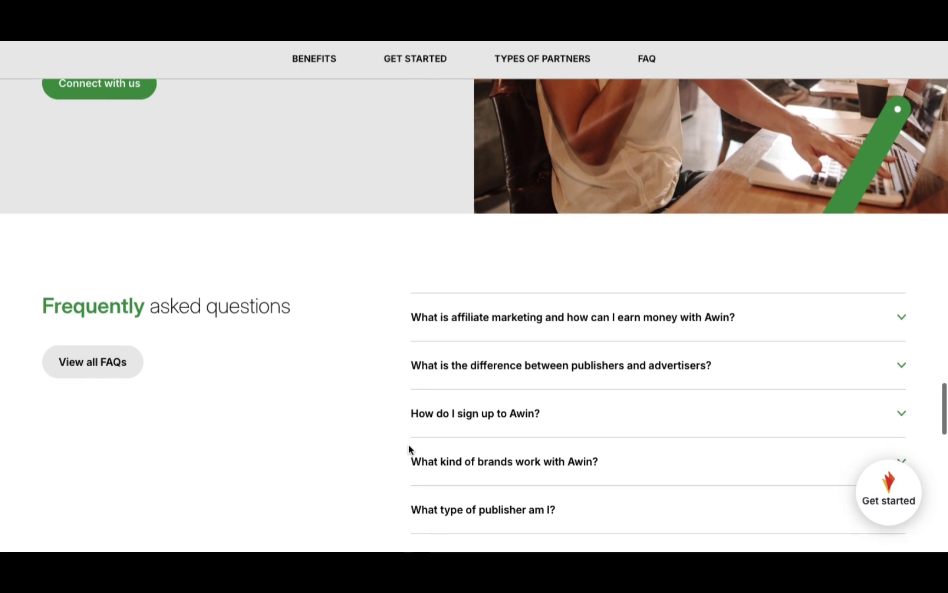
scroll(408, 449, "down", 2)
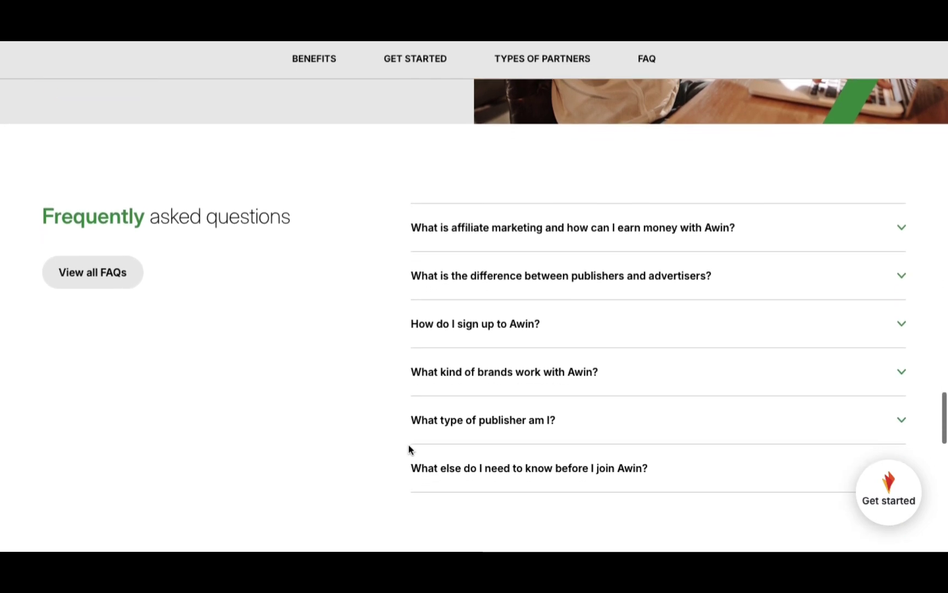
left_click(801, 225)
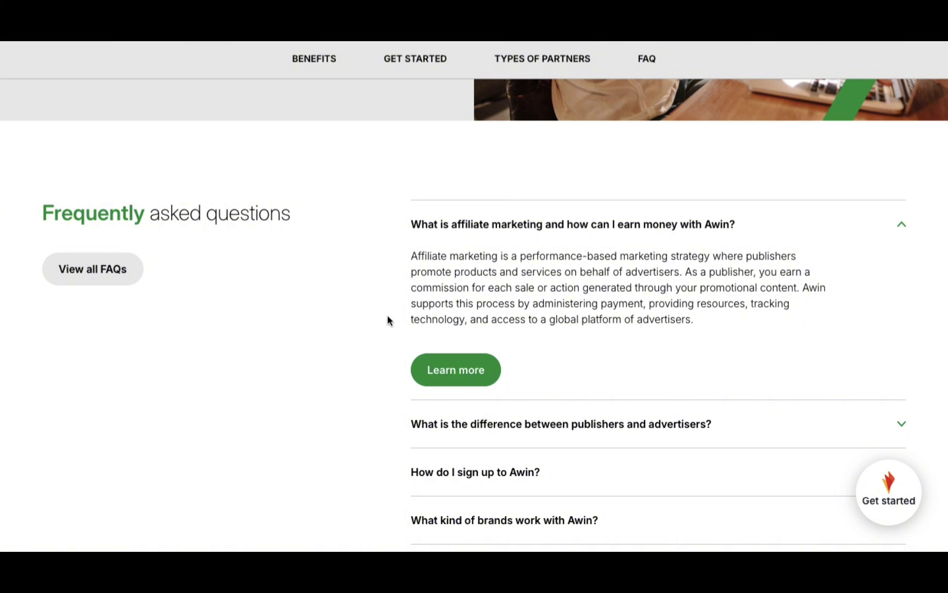
scroll(387, 320, "down", 1)
left_click(520, 370)
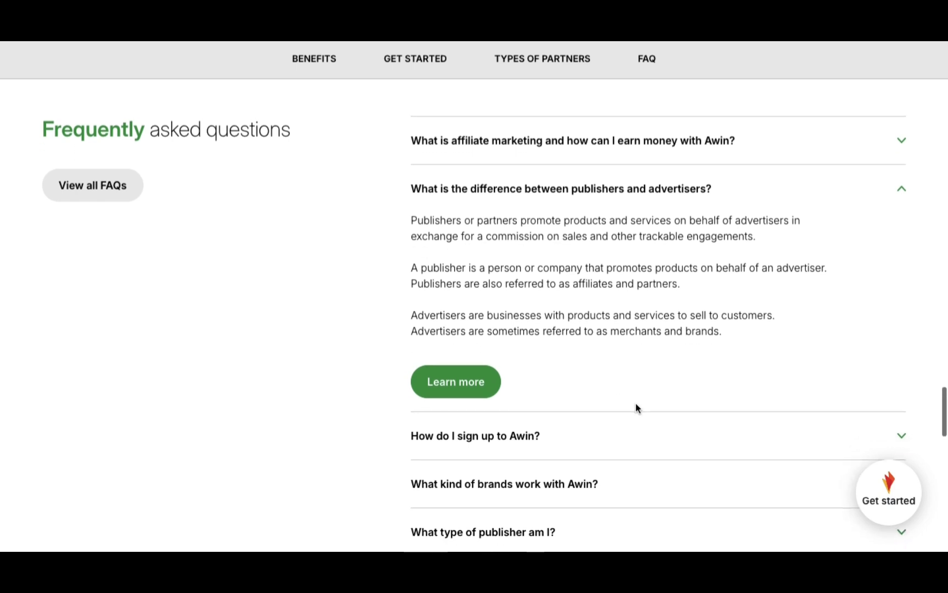
scroll(648, 311, "down", 1)
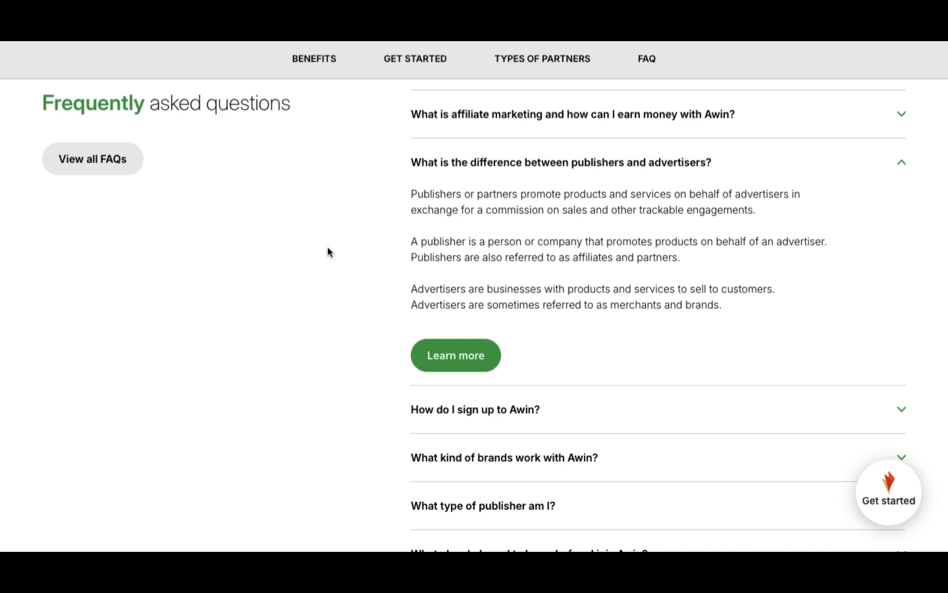
Step: Start joining as a publisher and open the standard Awin account setup form
scroll(327, 252, "up", 15)
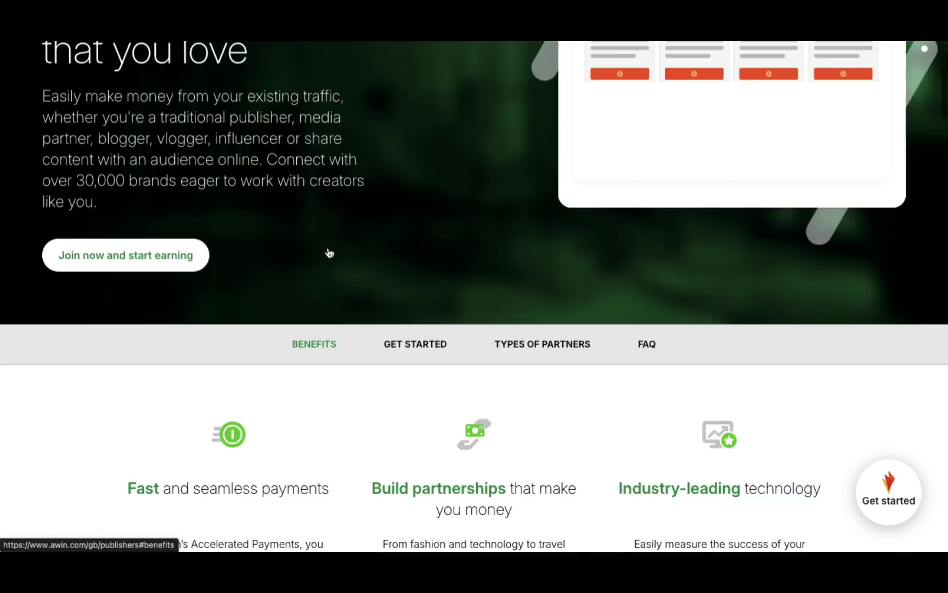
left_click(189, 262)
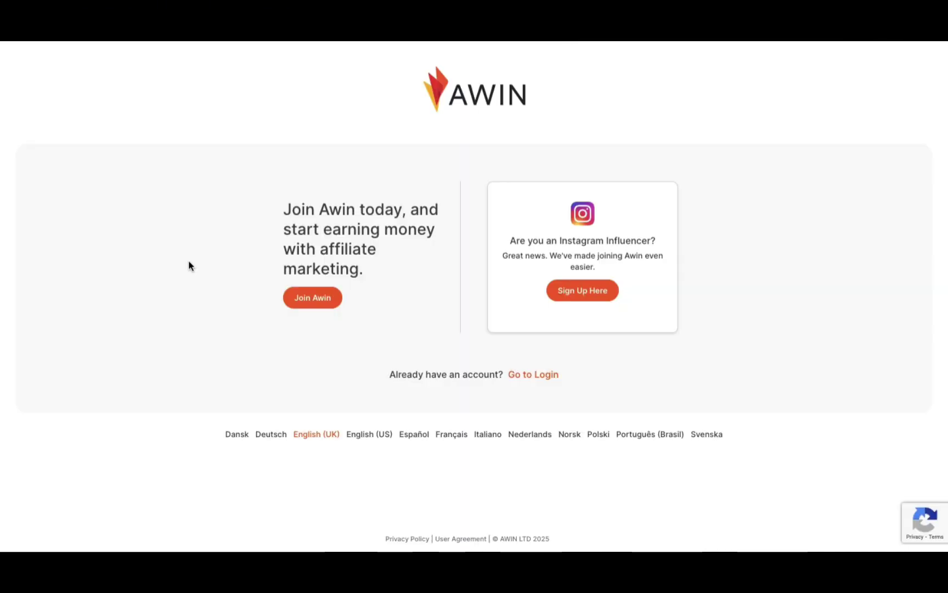
left_click(322, 305)
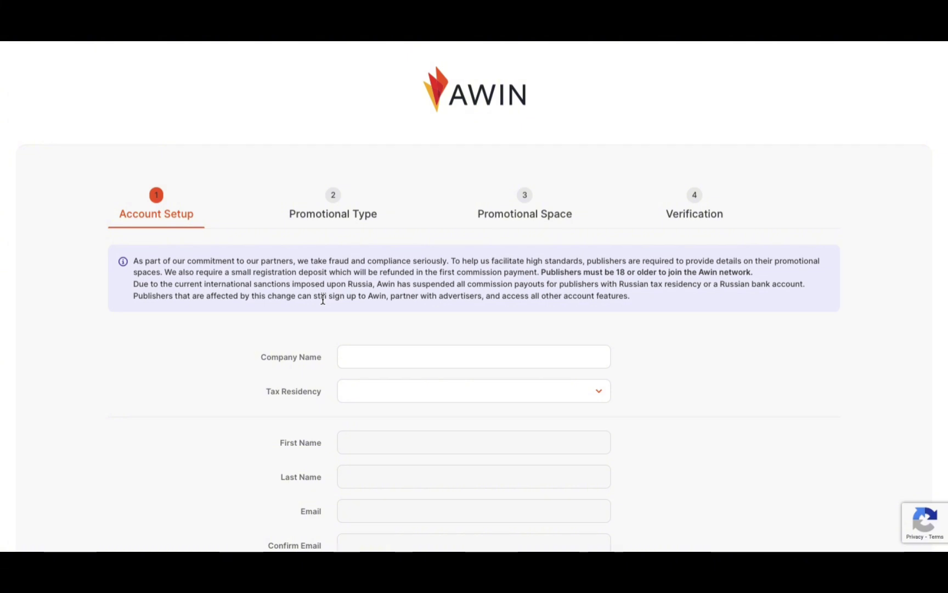
scroll(323, 299, "down", 3)
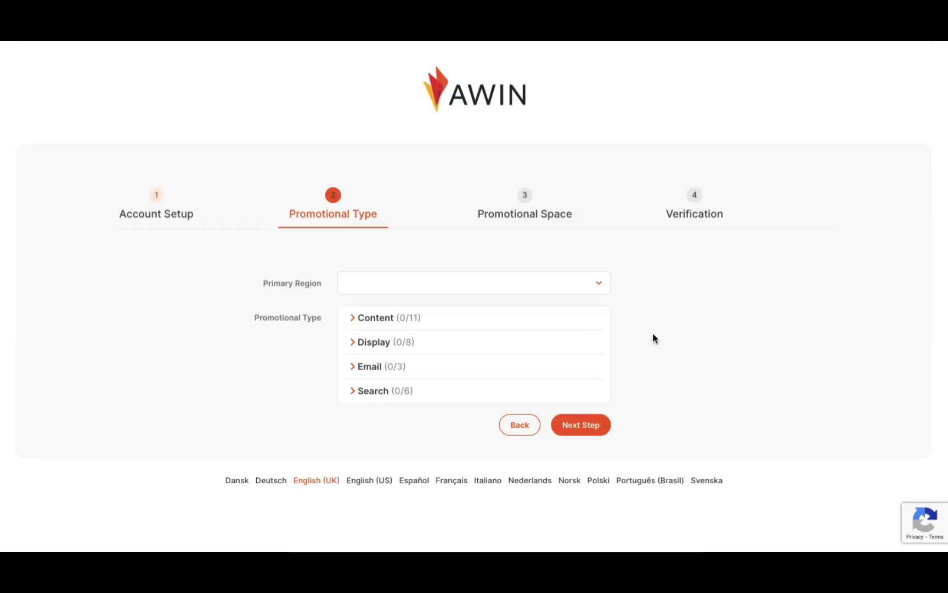
Step: Set the primary region to United States of America
scroll(652, 335, "down", 1)
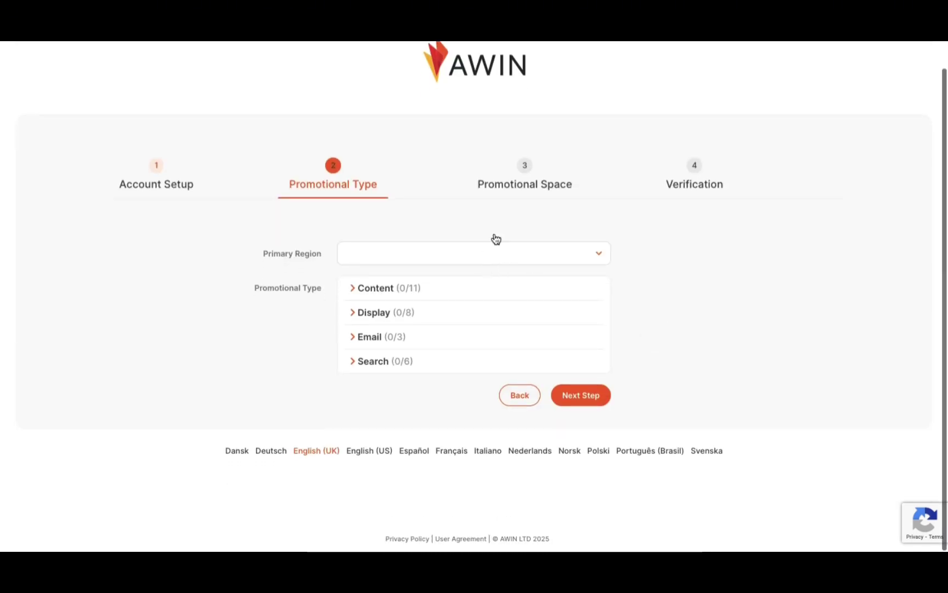
left_click(603, 254)
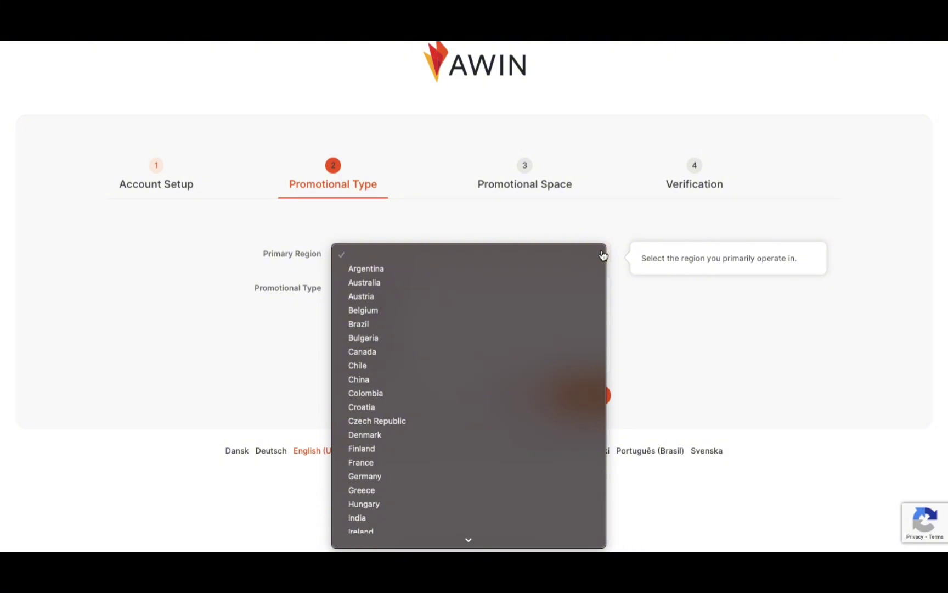
key("u")
key("Down")
key("Down")
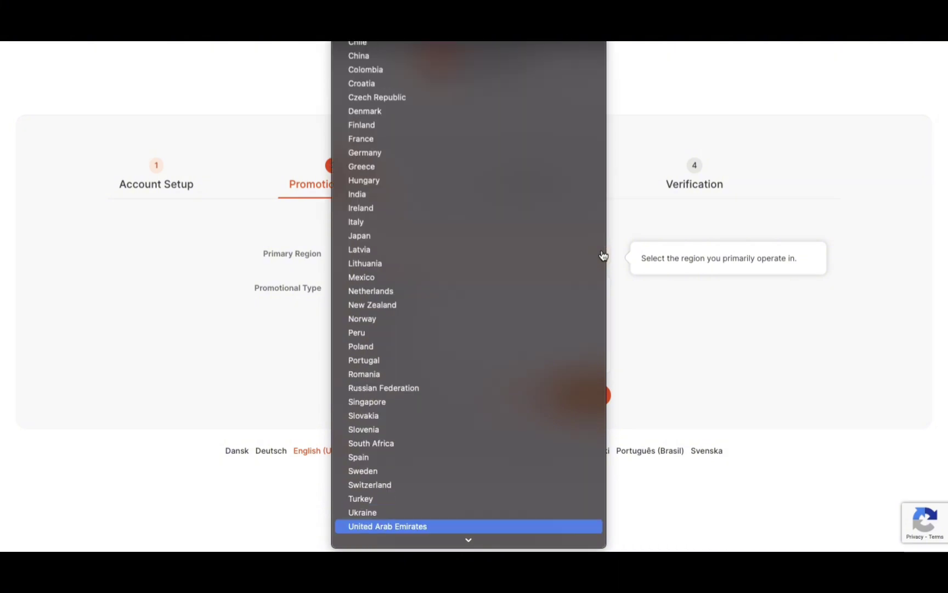
key("Down")
key("Return")
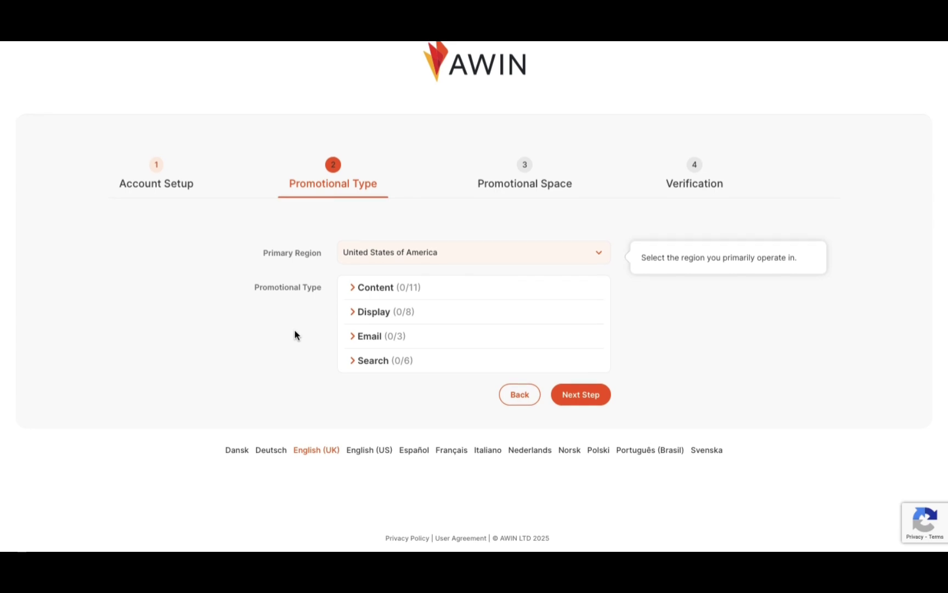
Step: Select Content Creators & Influencers among the Content promotional types, set it as the primary promotional type, and collapse the Content category
left_click(352, 295)
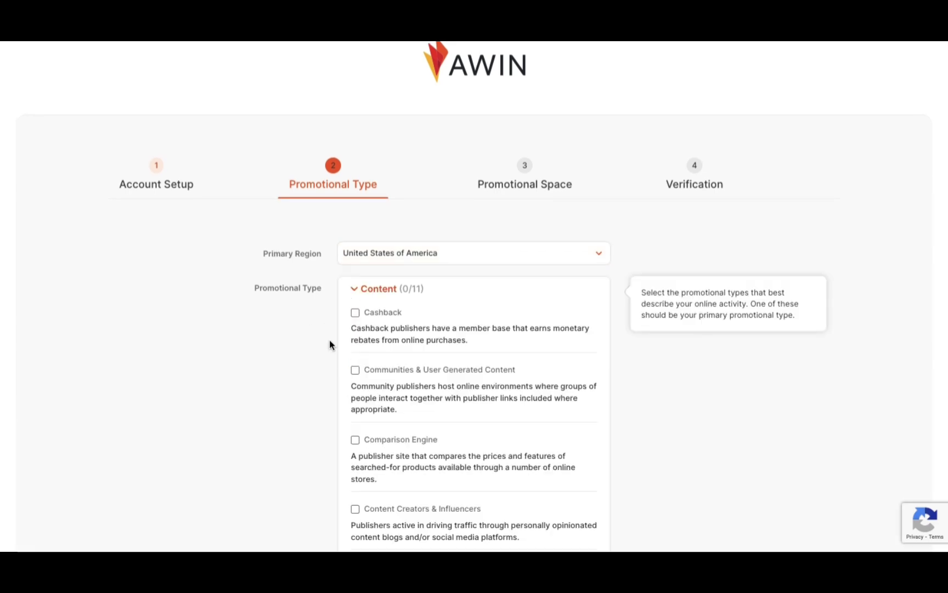
scroll(302, 375, "down", 2)
scroll(302, 371, "down", 5)
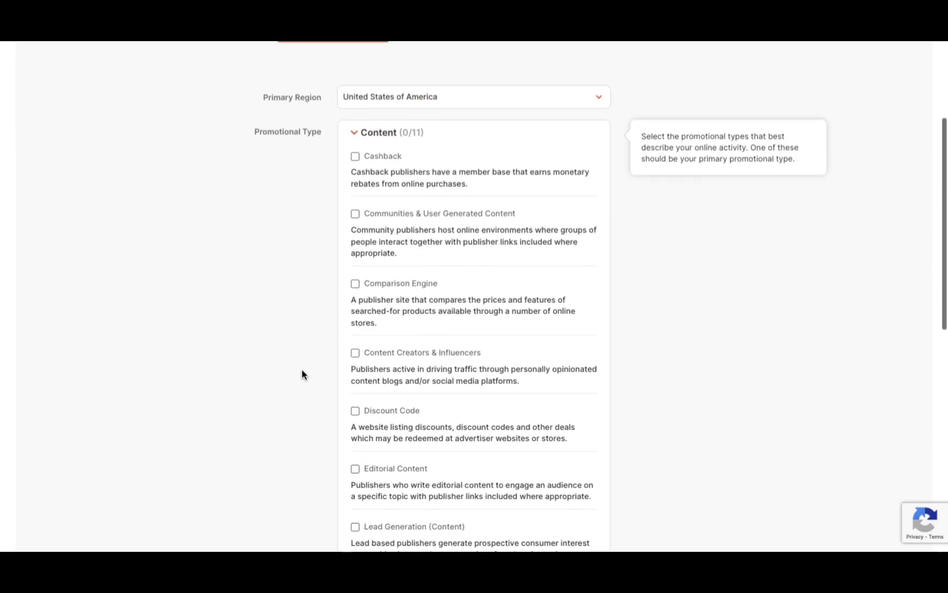
scroll(302, 374, "down", 2)
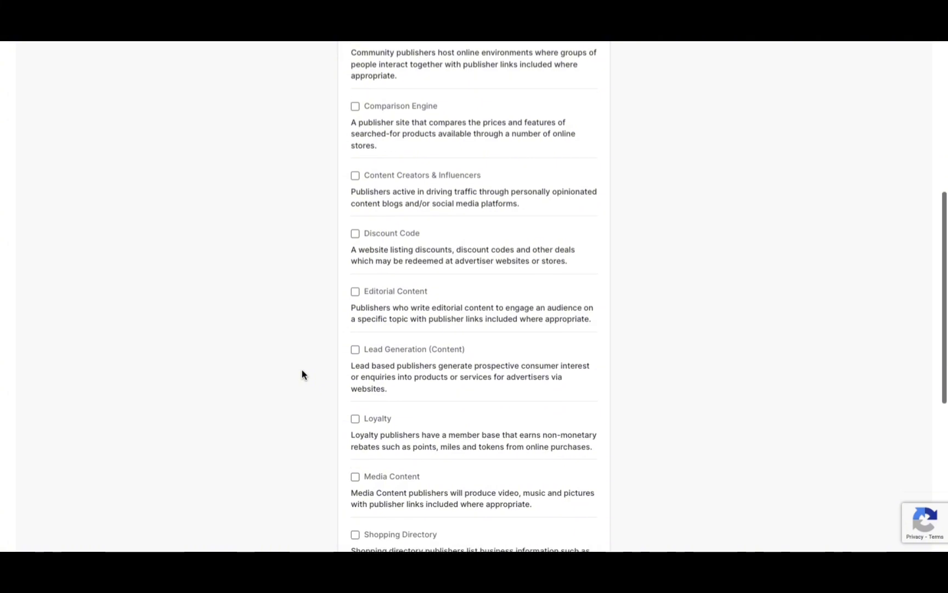
scroll(302, 374, "down", 2)
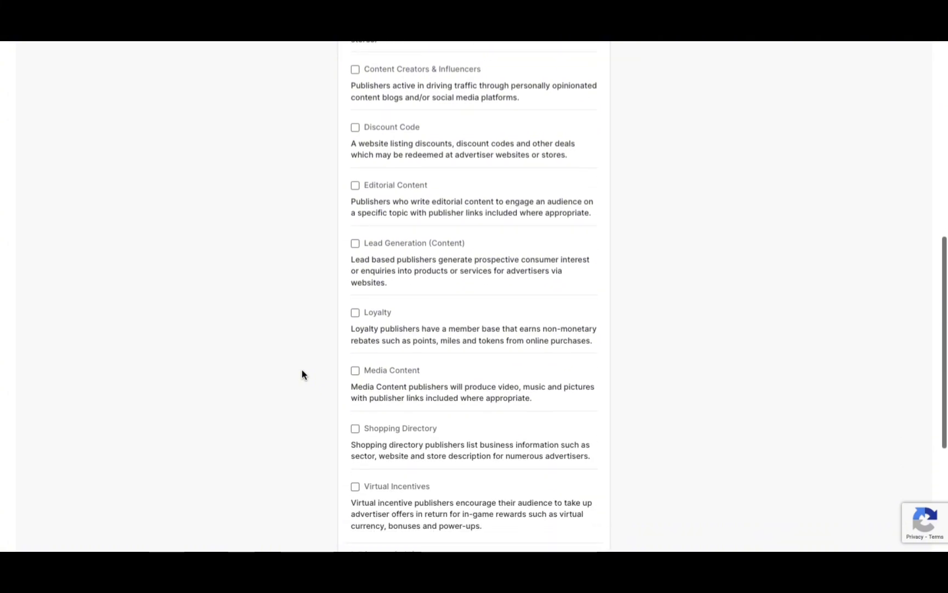
scroll(302, 375, "down", 2)
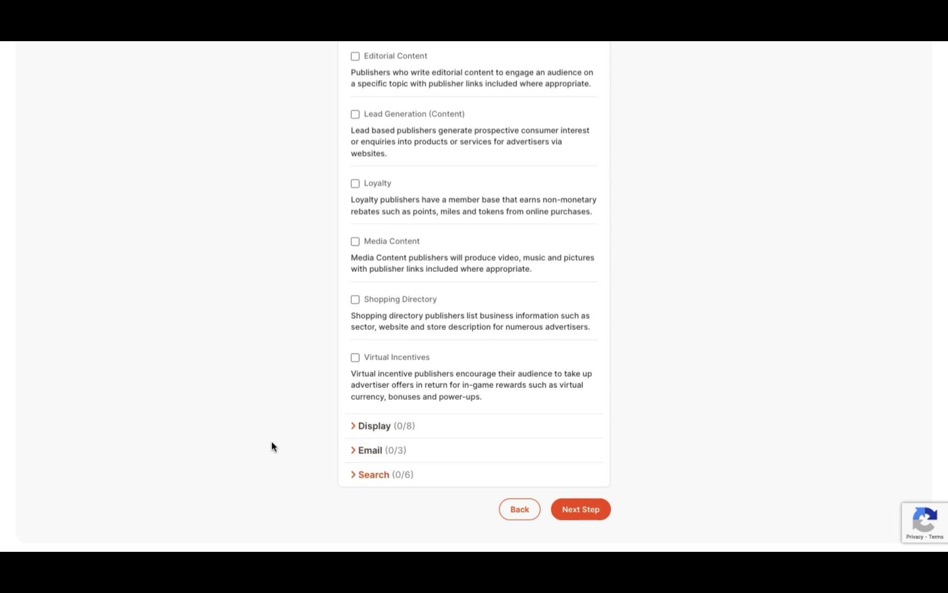
scroll(282, 347, "up", 3)
scroll(282, 343, "up", 5)
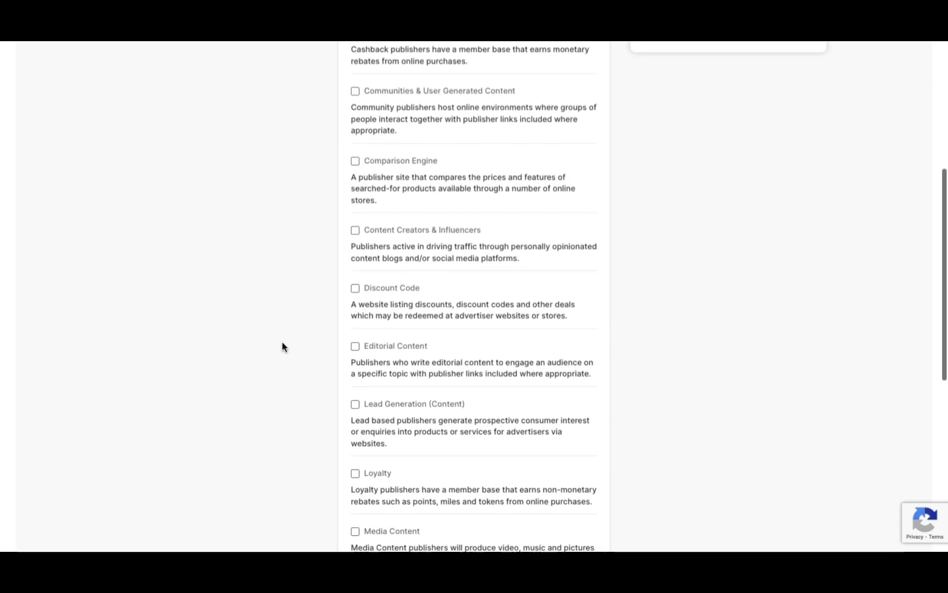
scroll(282, 347, "down", 1)
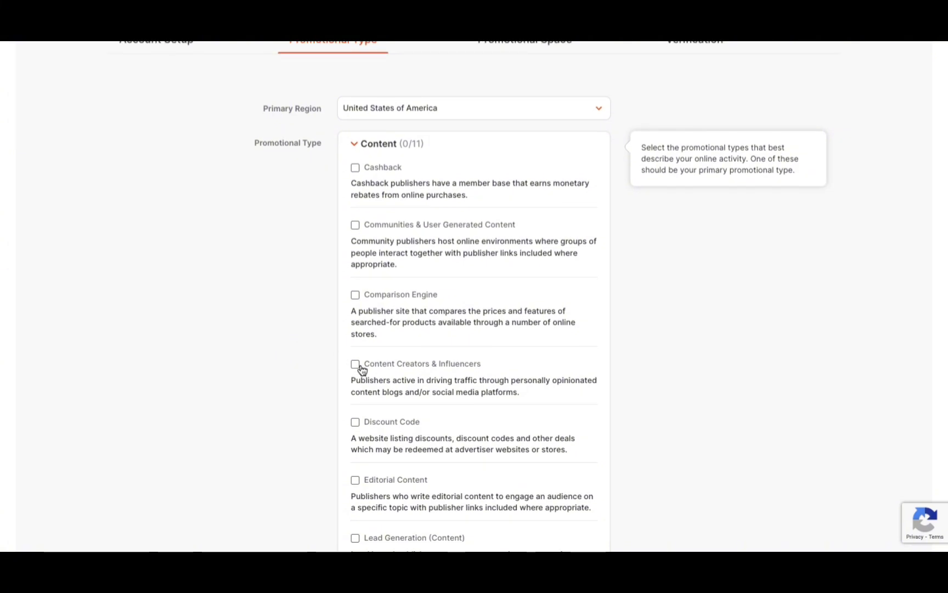
scroll(359, 367, "down", 2)
left_click(355, 273)
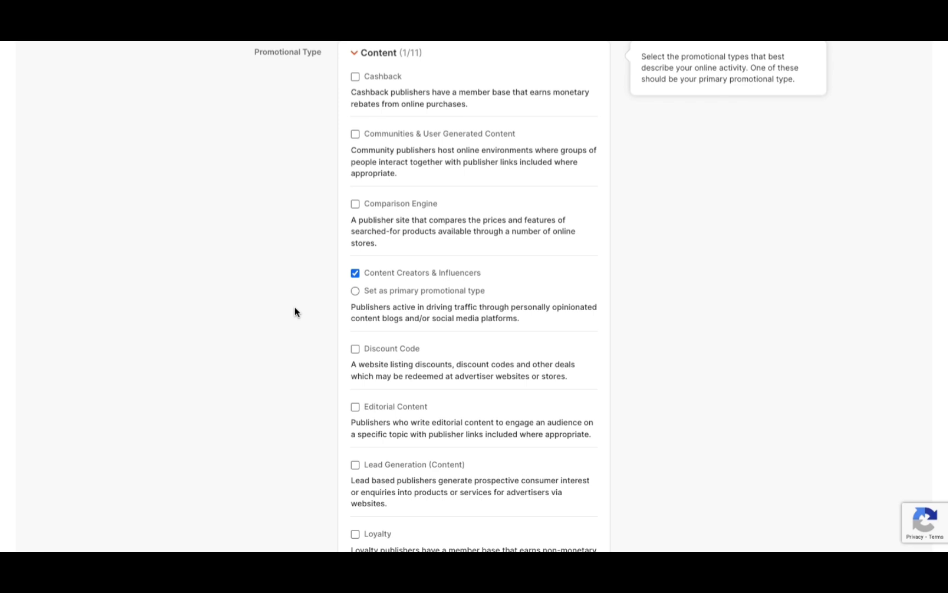
scroll(294, 306, "down", 1)
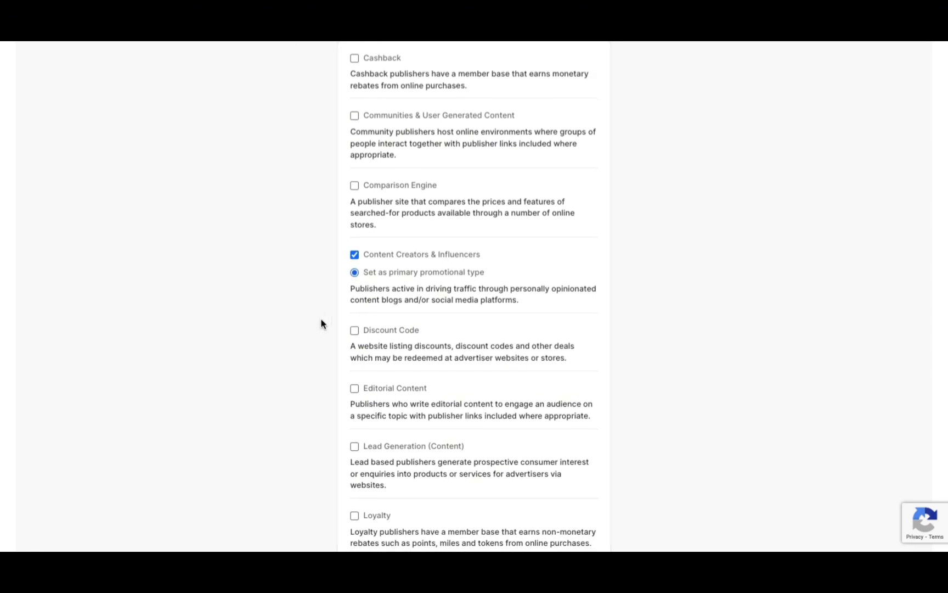
scroll(308, 288, "up", 3)
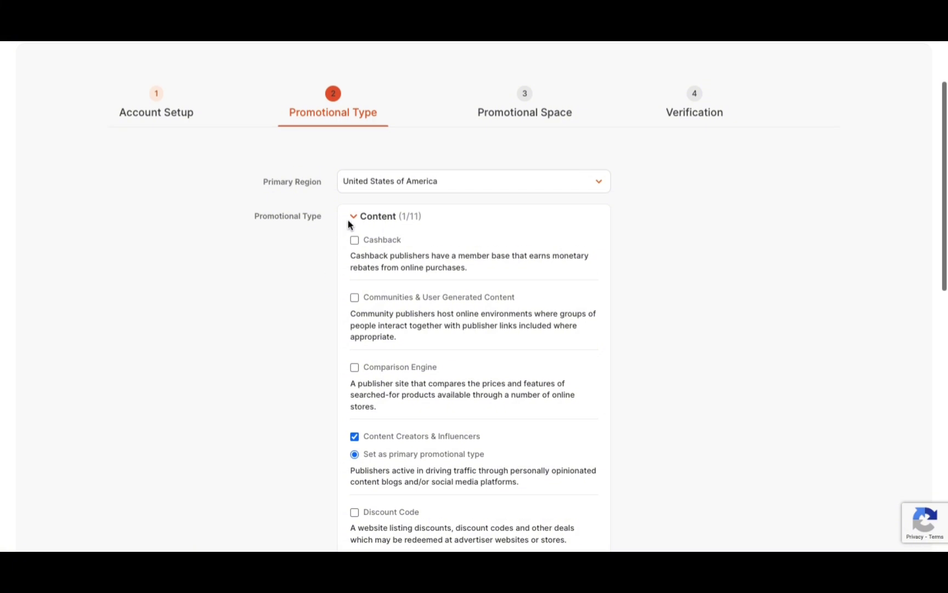
left_click(353, 217)
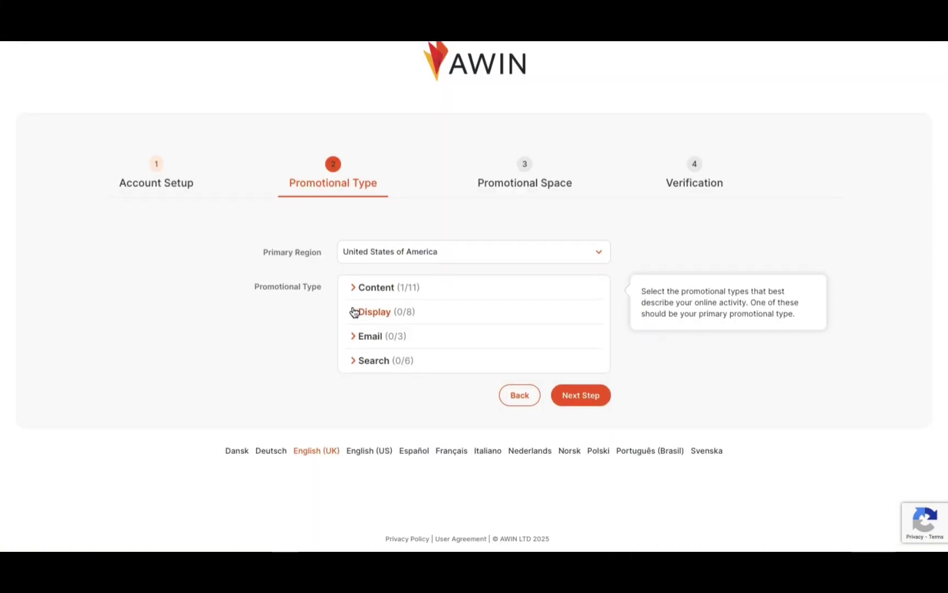
Step: Expand the Display promotional types and look through the descriptions of the options
left_click(354, 311)
scroll(486, 385, "down", 1)
scroll(486, 382, "down", 2)
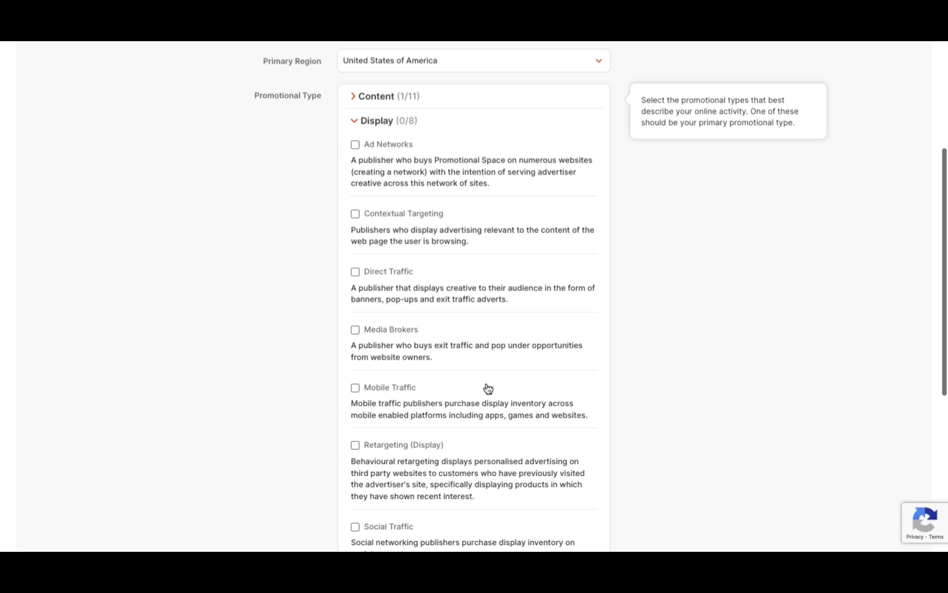
scroll(487, 388, "down", 1)
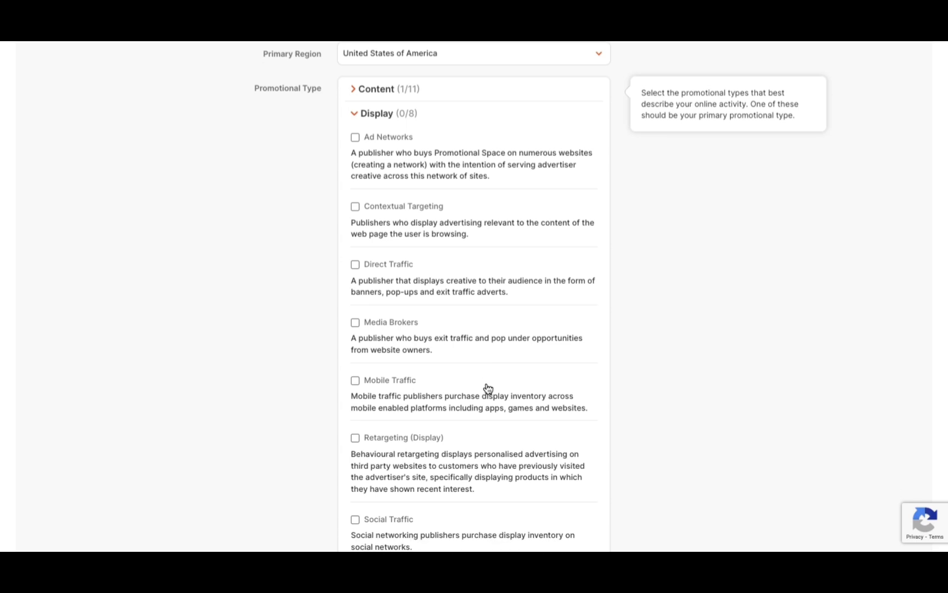
scroll(487, 389, "down", 1)
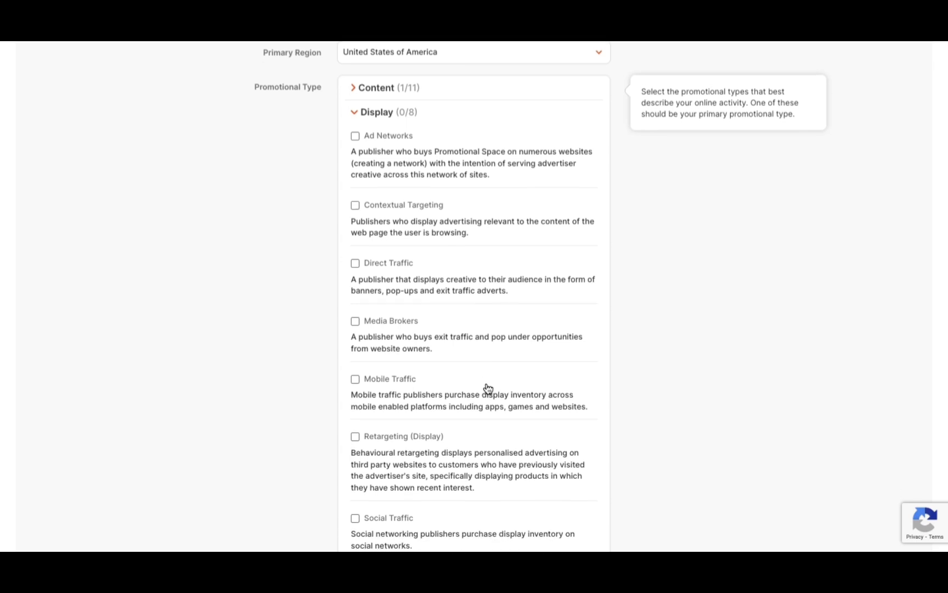
scroll(487, 389, "down", 1)
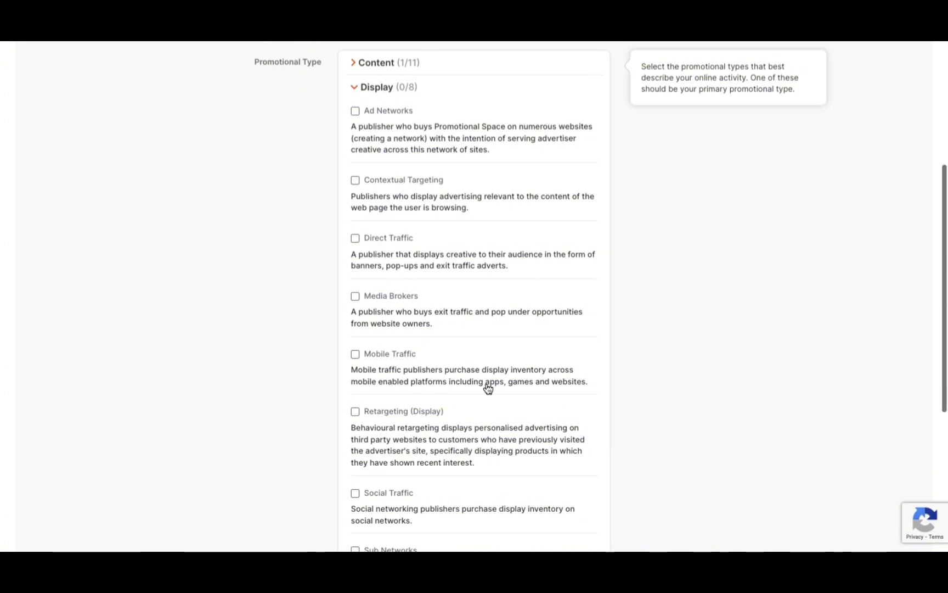
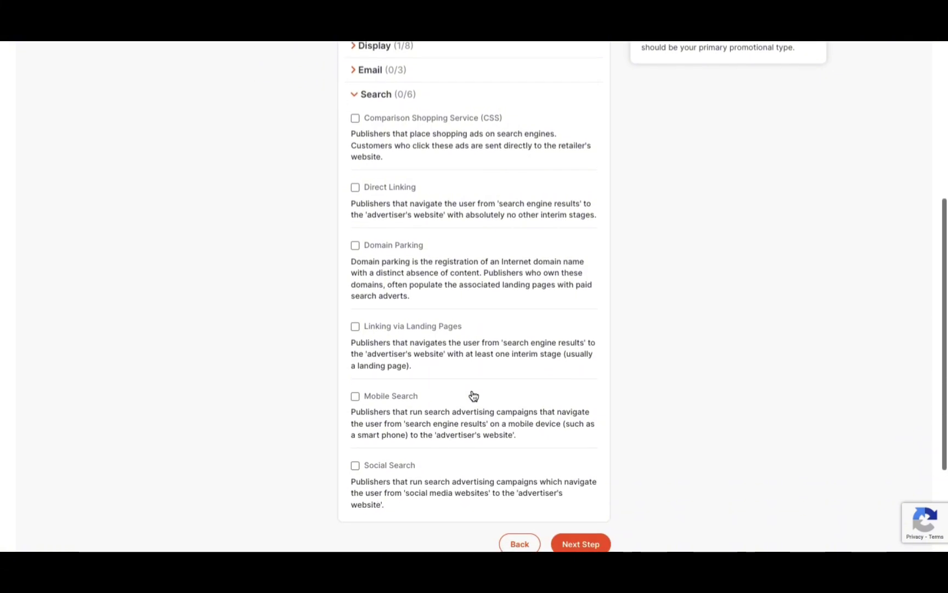
Step: Select Social Search among the Search promotional types and continue to the Promotional Space stage
scroll(473, 395, "up", 1)
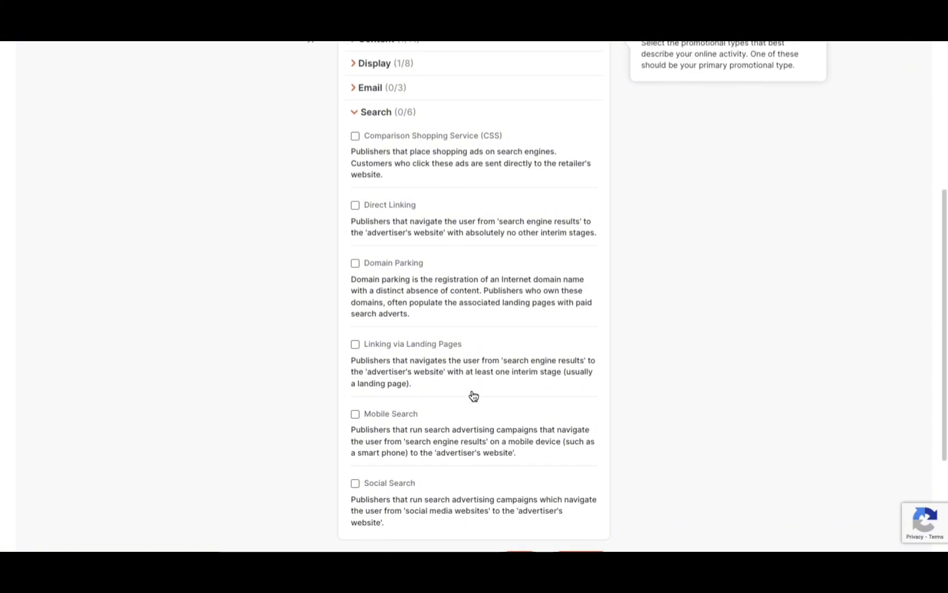
scroll(472, 395, "down", 1)
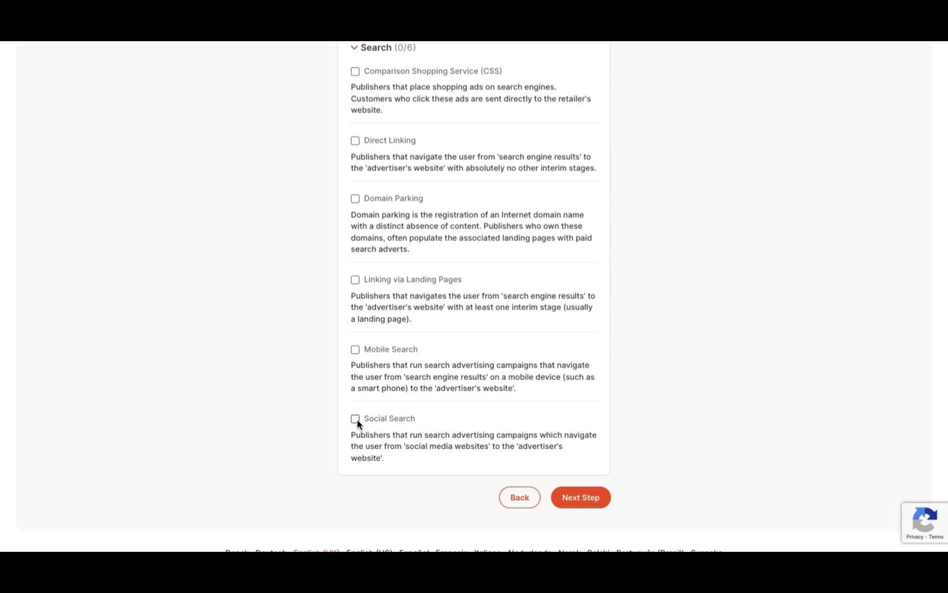
scroll(357, 423, "up", 1)
left_click(355, 494)
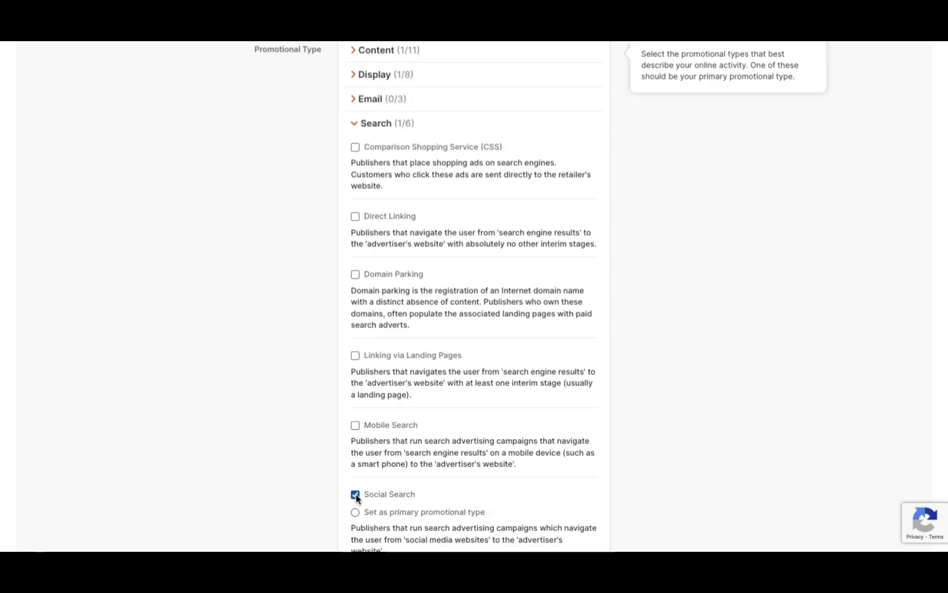
scroll(677, 388, "down", 3)
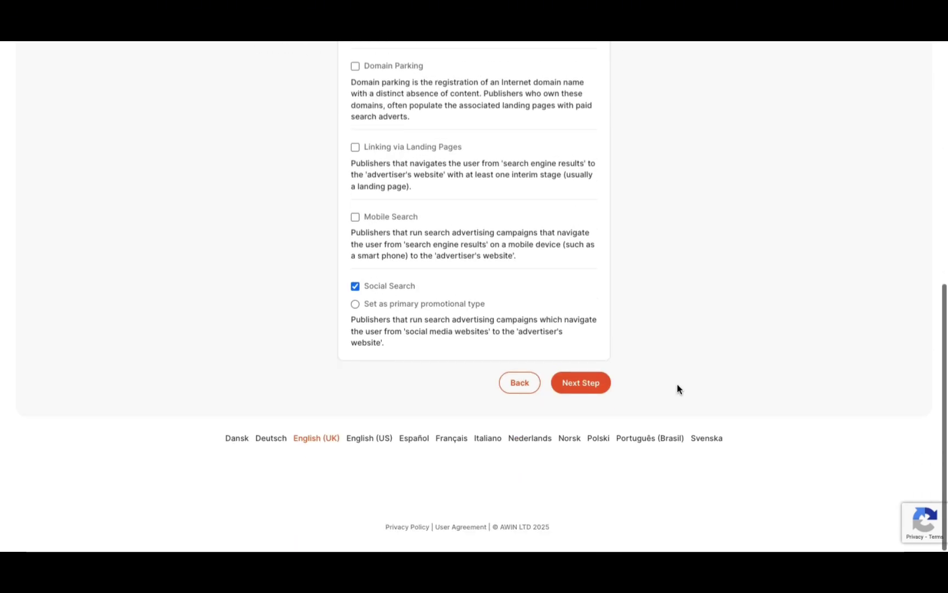
left_click(592, 404)
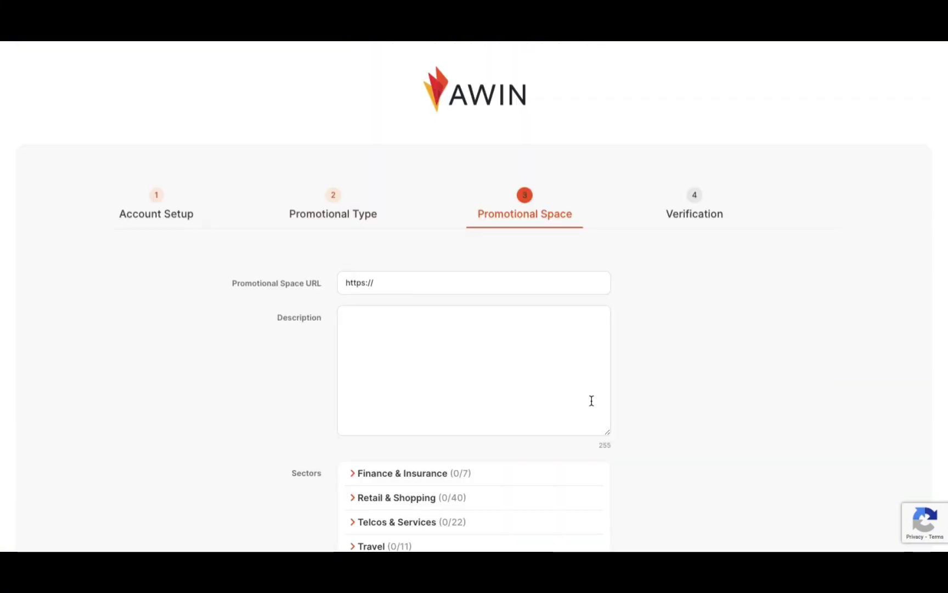
Step: Enter the share link of the hydrodrip_shop Instagram page as the promotional space URL
scroll(668, 385, "down", 2)
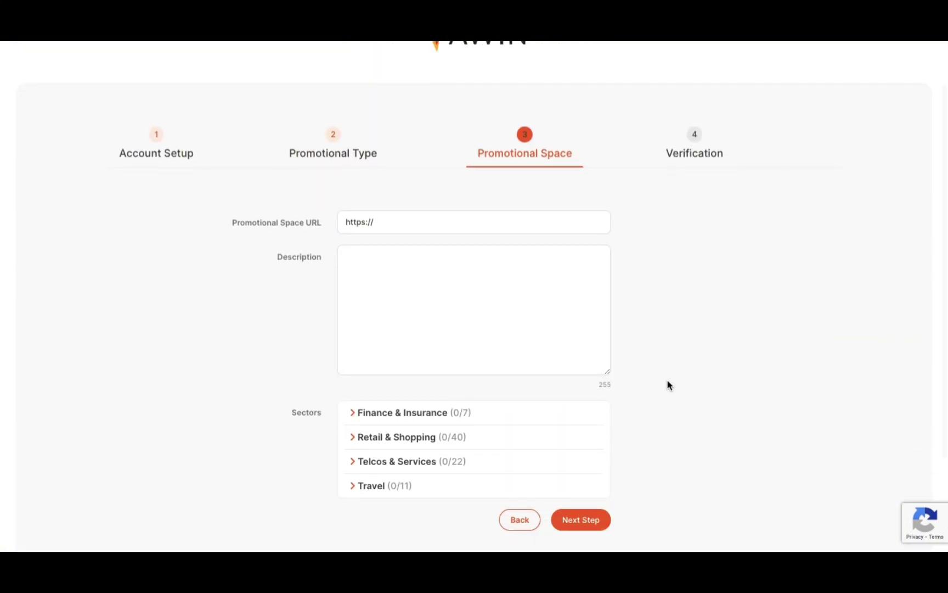
scroll(669, 384, "down", 1)
left_click(442, 188)
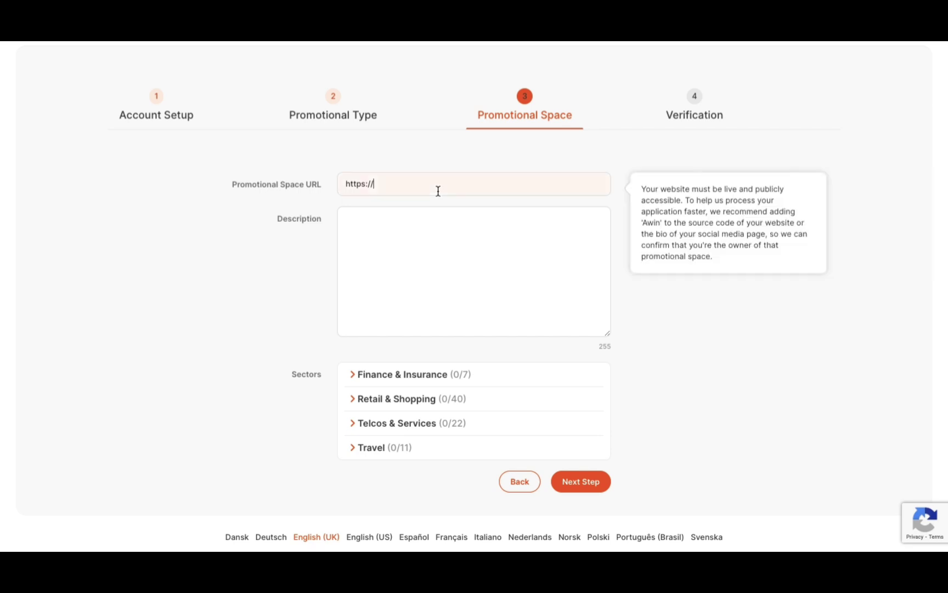
type("www.instagram.com/hydrodrip")
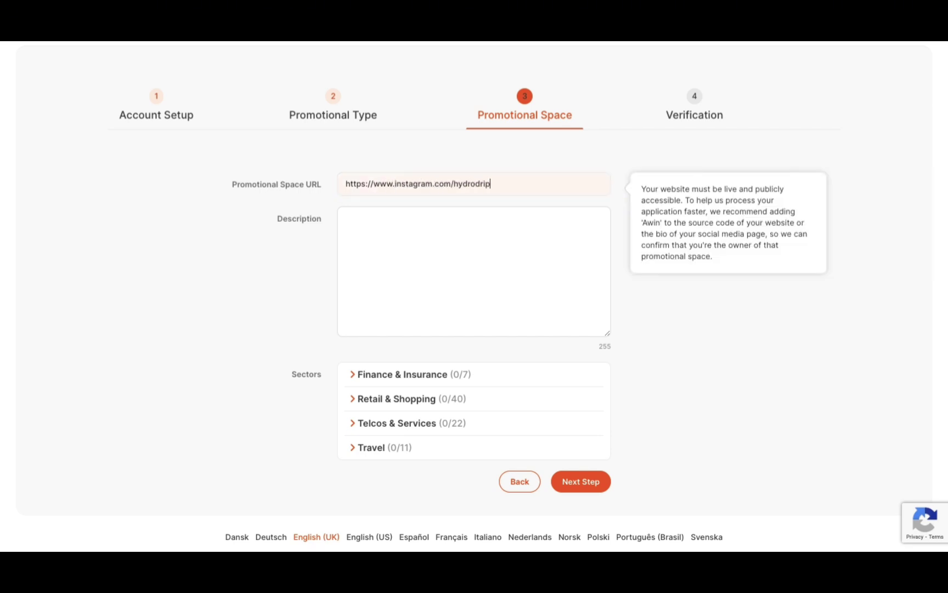
type("_shop?igsh=MWwzOGdodndq")
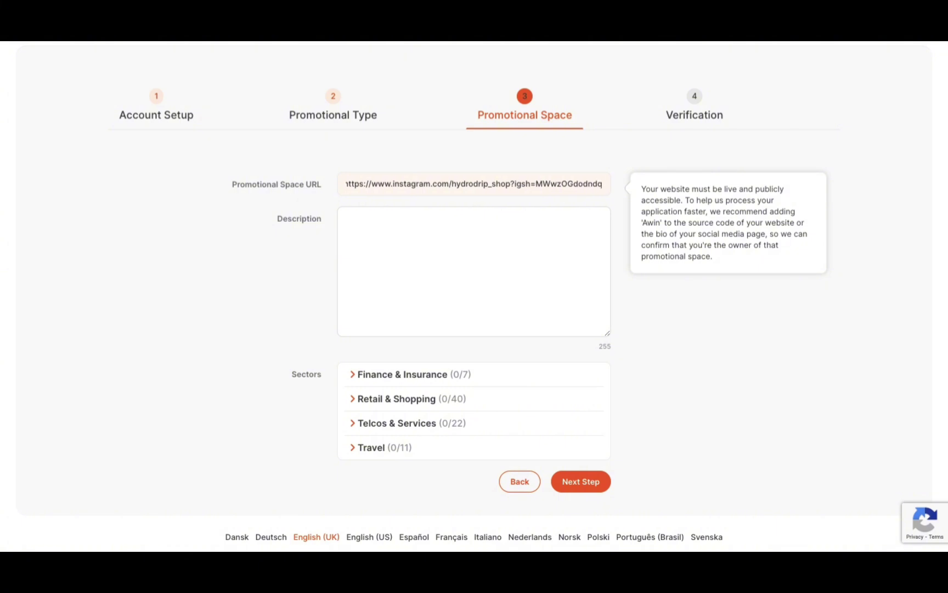
type("OGVkaQ==")
Step: Enter the description "I am a content creator and I have my own ecommerce store"
left_click(393, 227)
scroll(406, 220, "down", 1)
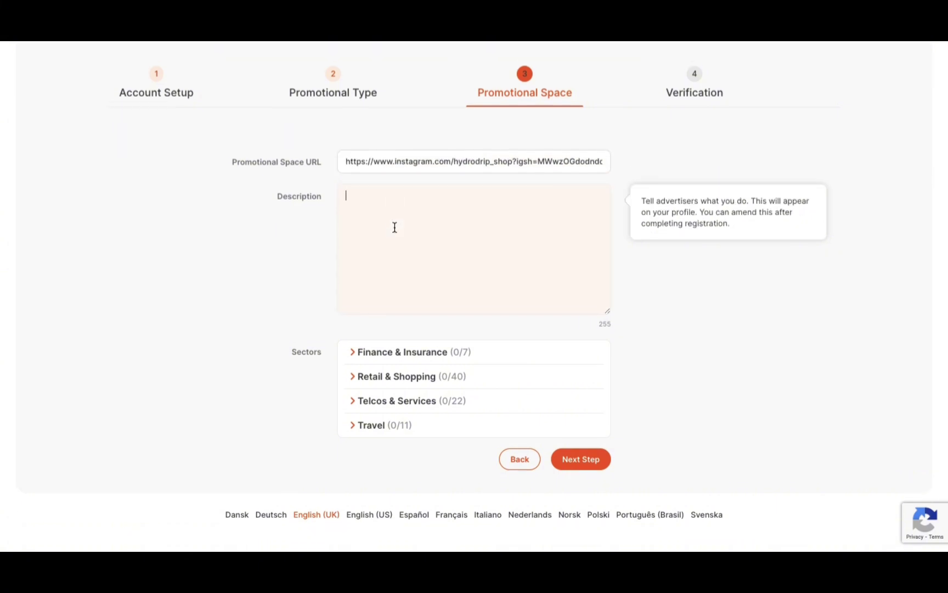
type("I am a content creator and I have my own ecomerce store")
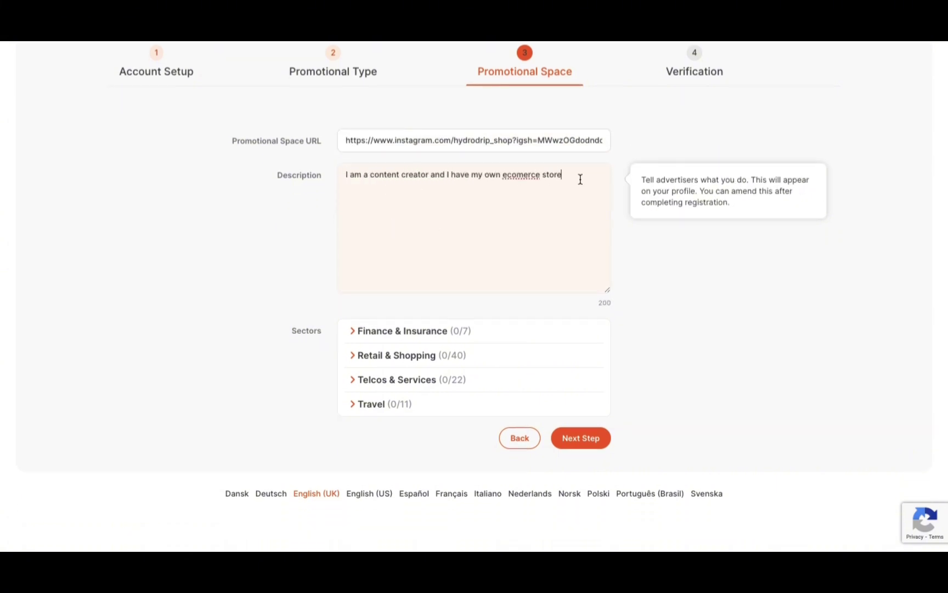
Step: Expand the Finance & Insurance and Retail & Shopping sectors and look through the available options
scroll(584, 184, "down", 1)
left_click(365, 288)
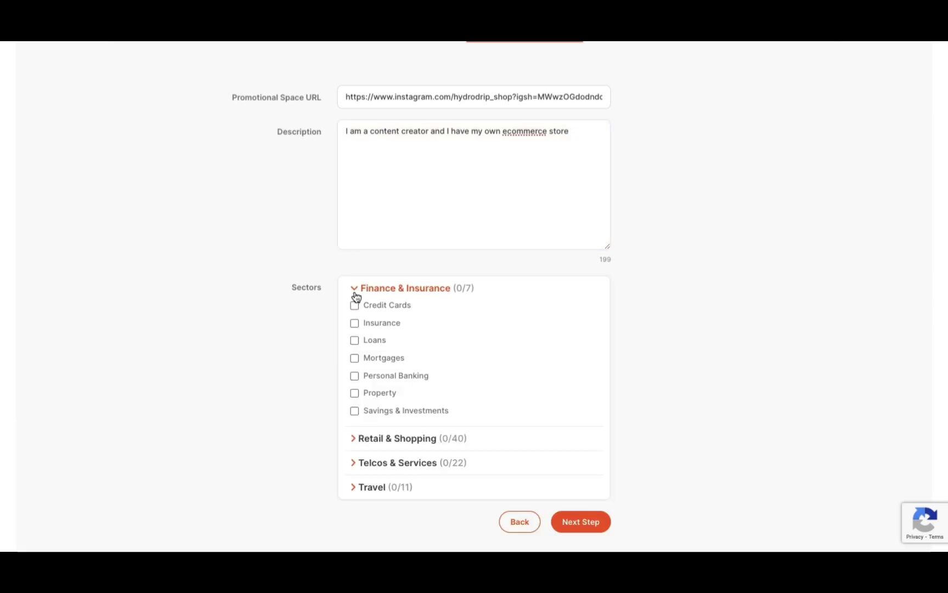
scroll(412, 277, "down", 2)
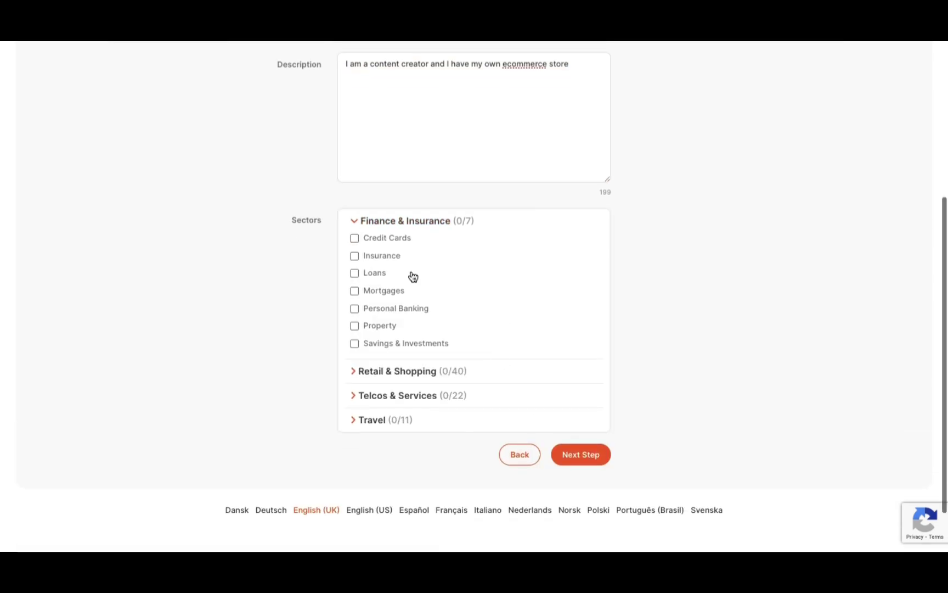
left_click(354, 371)
scroll(415, 339, "down", 5)
scroll(514, 326, "down", 2)
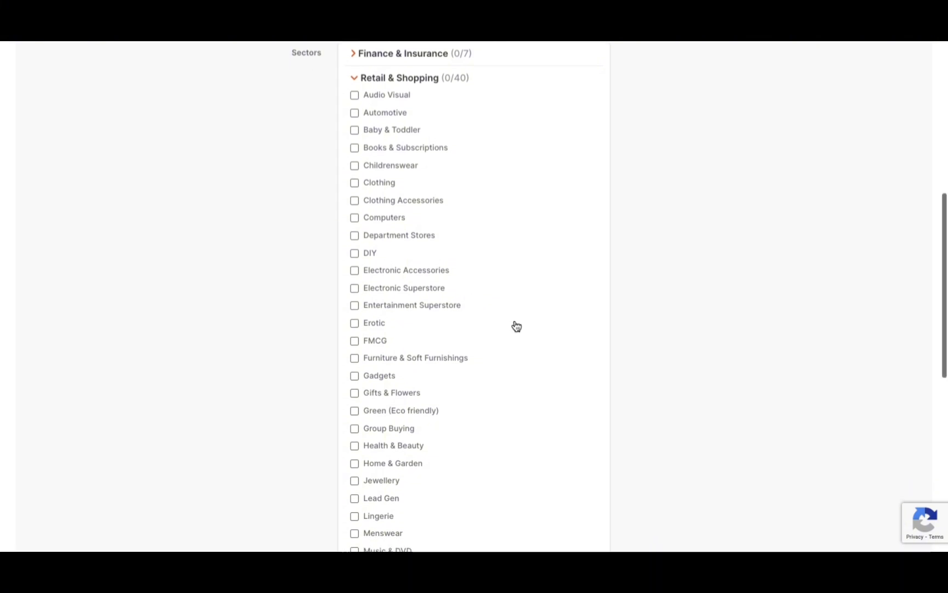
scroll(514, 326, "up", 2)
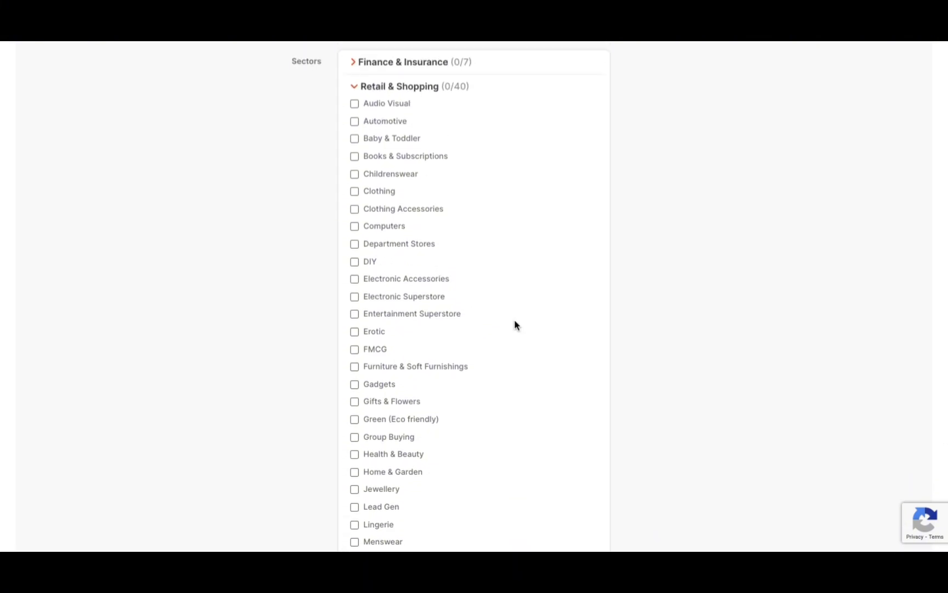
scroll(514, 325, "down", 4)
scroll(517, 326, "down", 3)
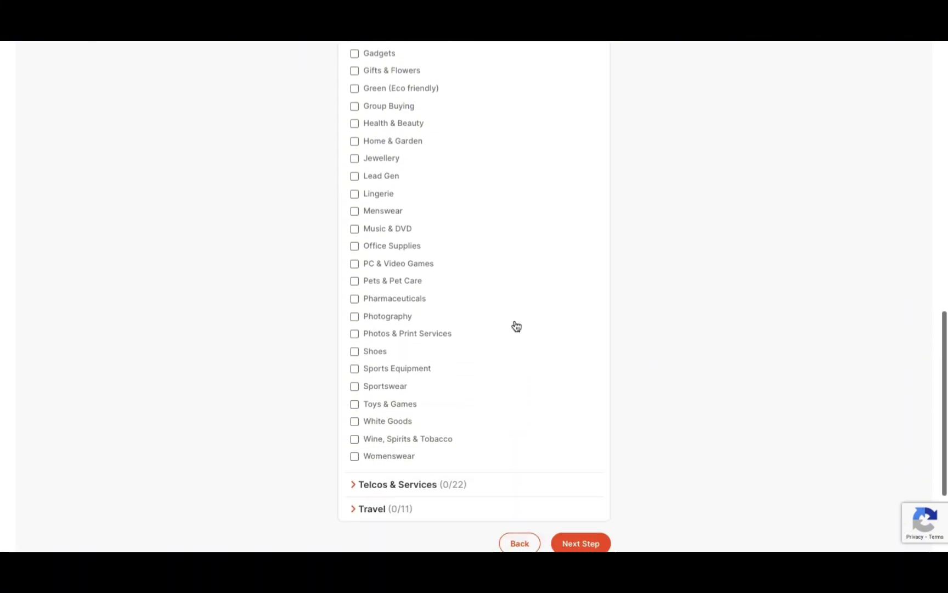
scroll(513, 326, "down", 1)
Step: Expand the Telcos & Services sector and look through its options
left_click(360, 437)
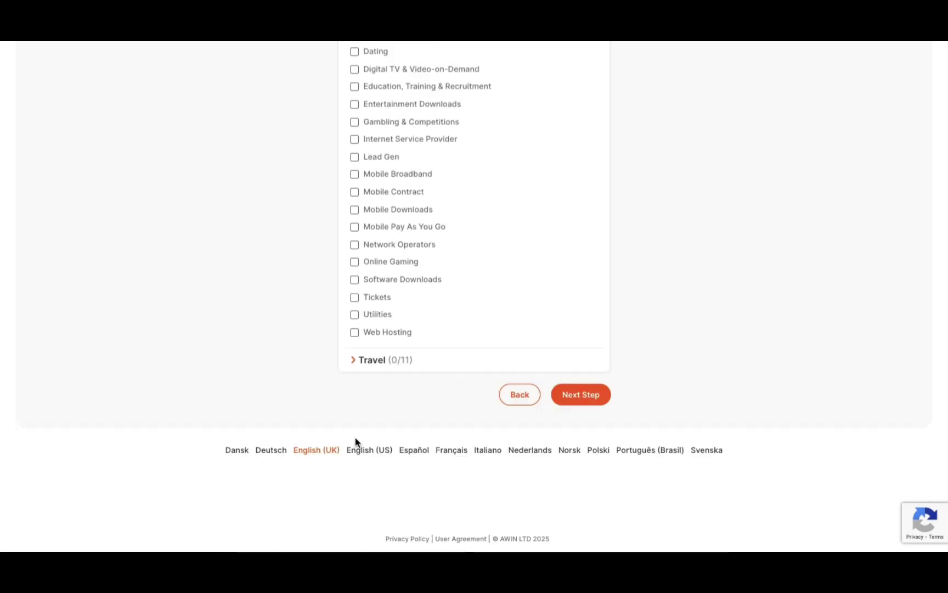
scroll(484, 217, "up", 3)
scroll(484, 217, "down", 1)
scroll(484, 389, "up", 3)
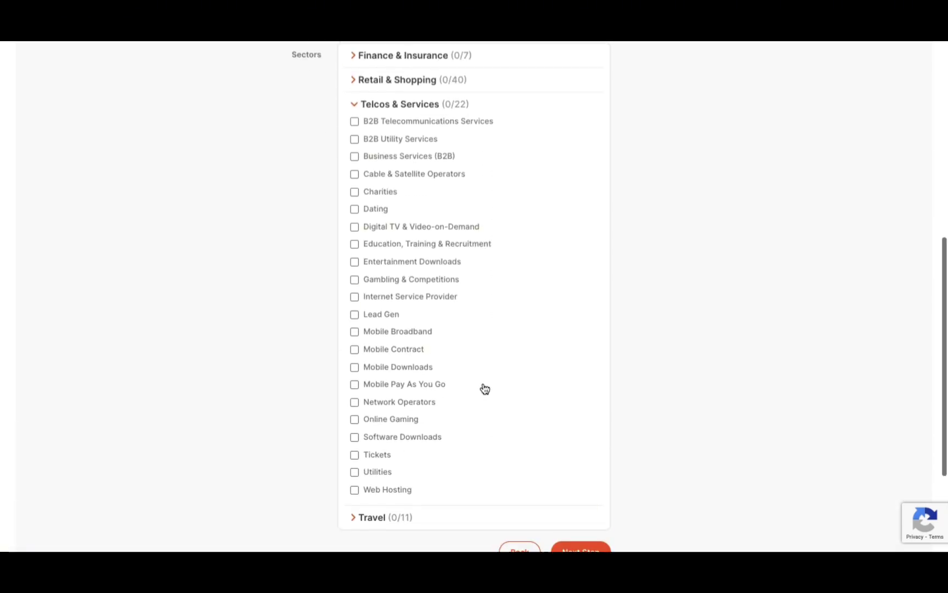
Step: Expand Retail & Shopping again, review its options without selecting any, and continue to the Verification stage
left_click(354, 183)
scroll(527, 321, "down", 4)
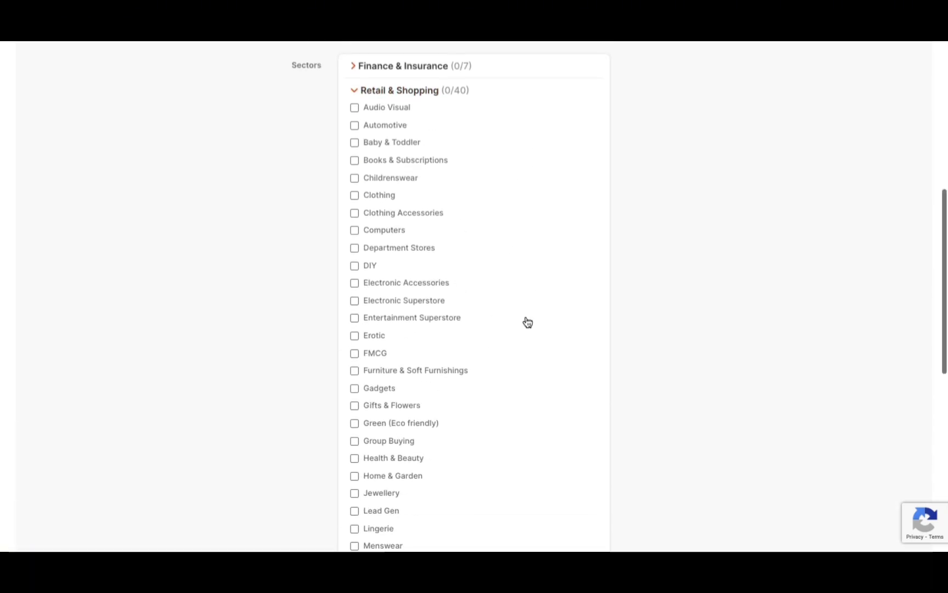
scroll(527, 323, "down", 1)
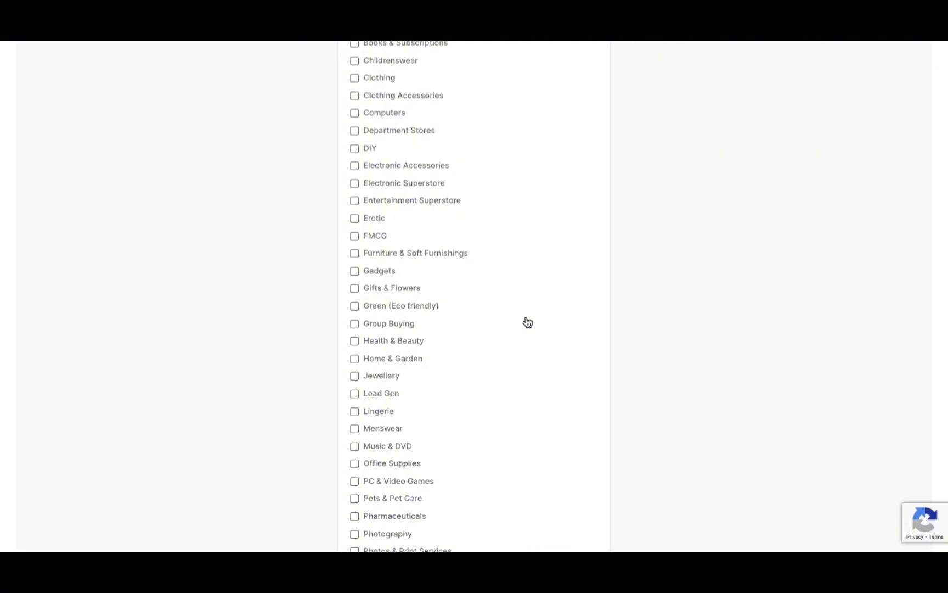
scroll(527, 322, "down", 1)
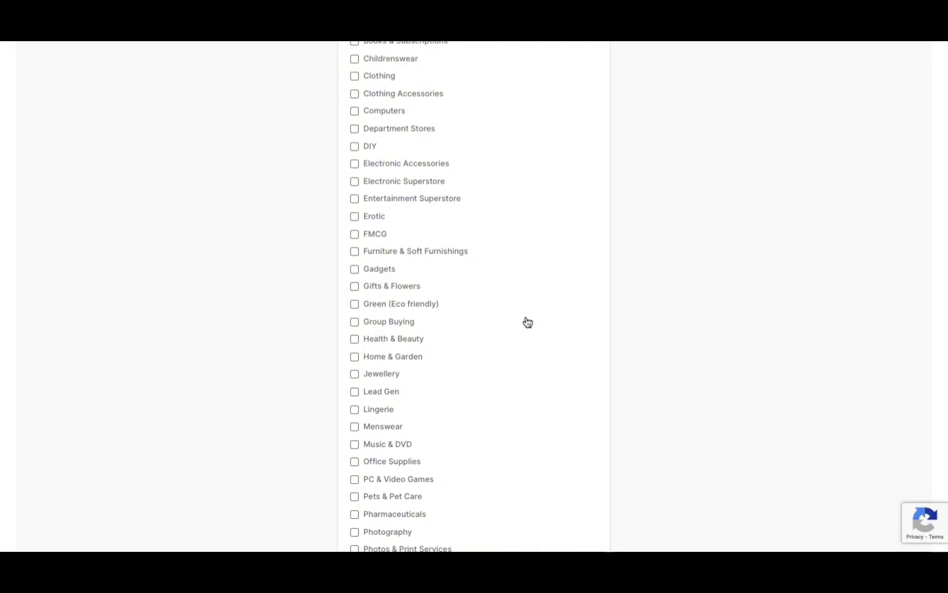
scroll(528, 322, "down", 3)
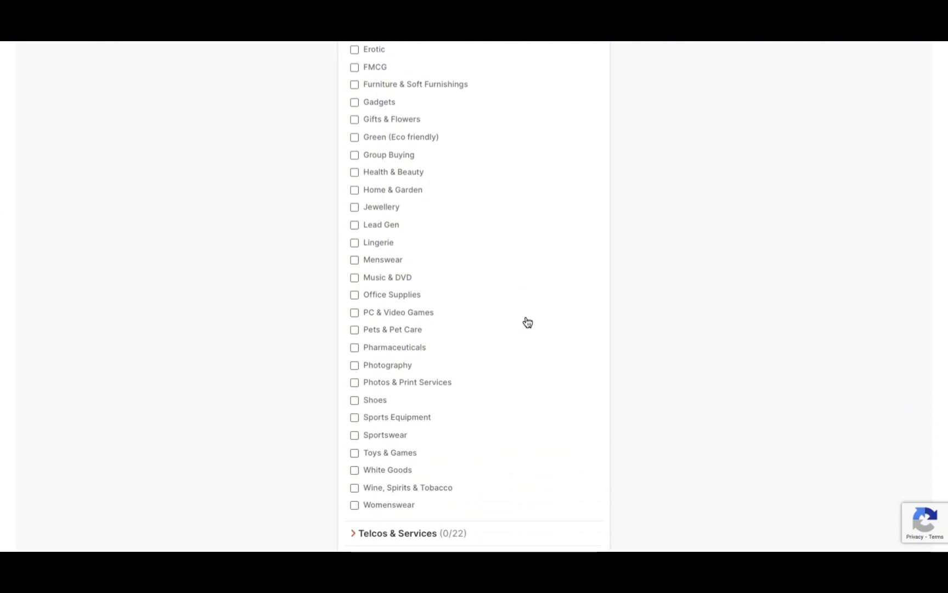
scroll(385, 415, "down", 1)
scroll(463, 425, "down", 3)
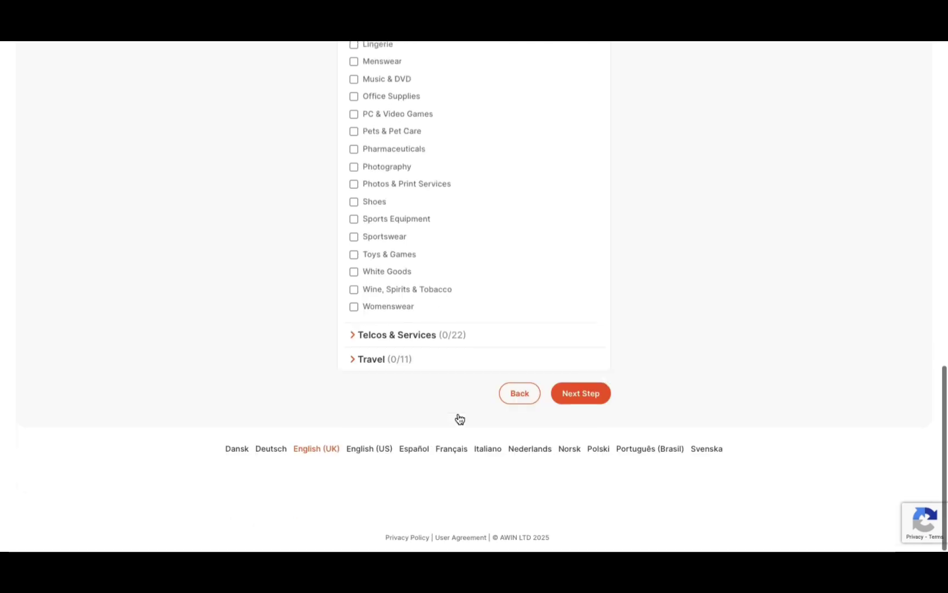
left_click(594, 393)
Step: Set the verification country to United States of America and review the remaining address, telephone and verification method fields
scroll(594, 393, "down", 3)
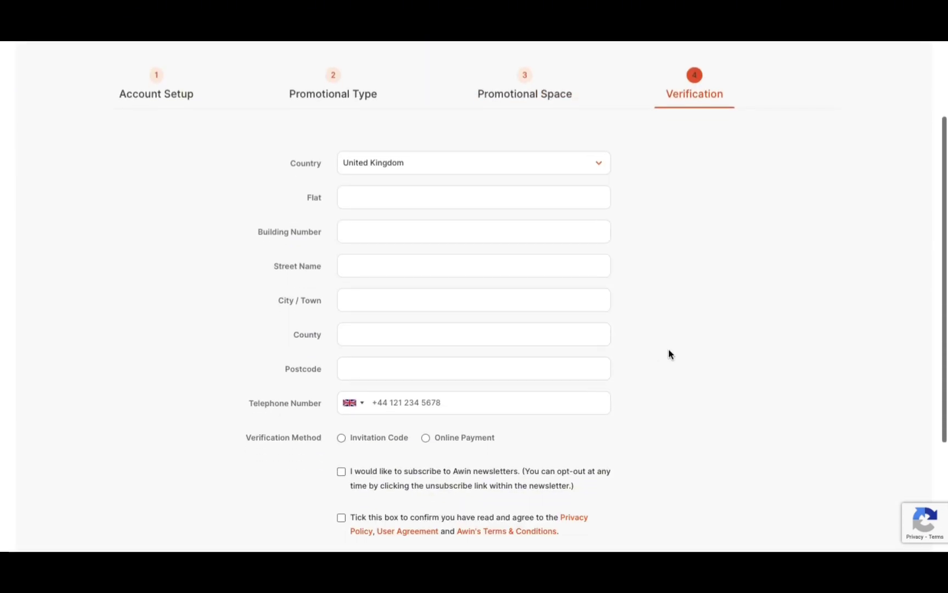
scroll(668, 354, "down", 1)
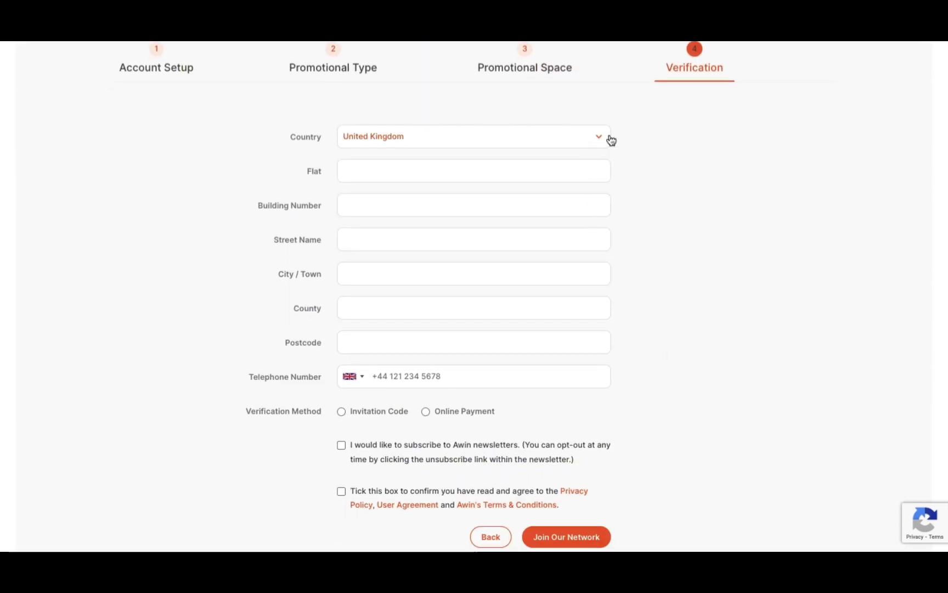
scroll(675, 250, "up", 1)
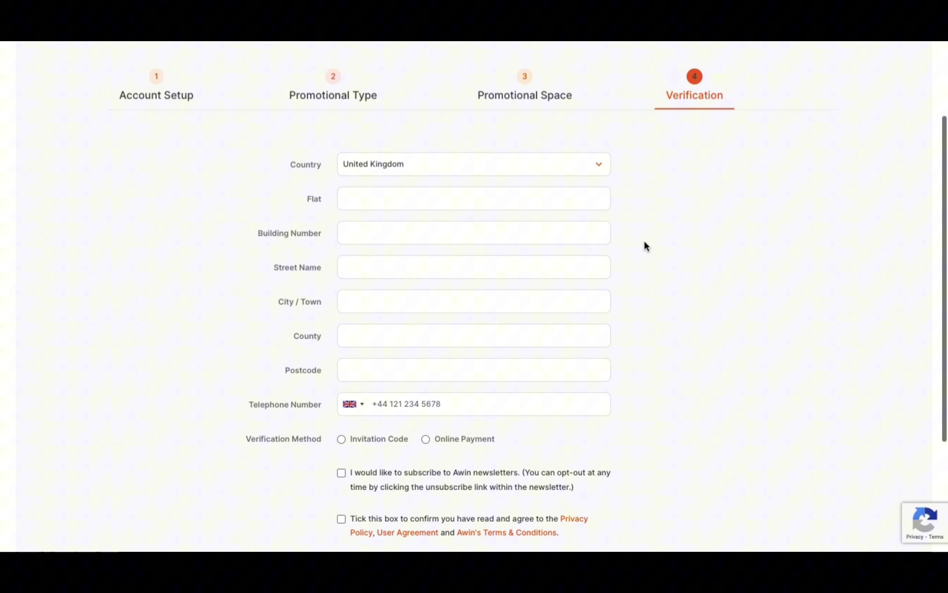
left_click(604, 170)
left_click(595, 182)
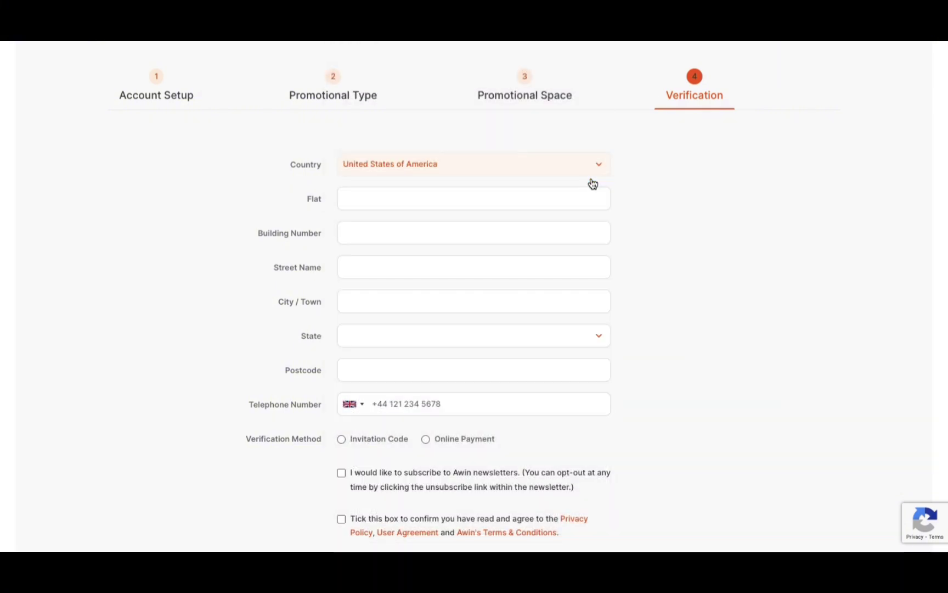
scroll(669, 209, "down", 1)
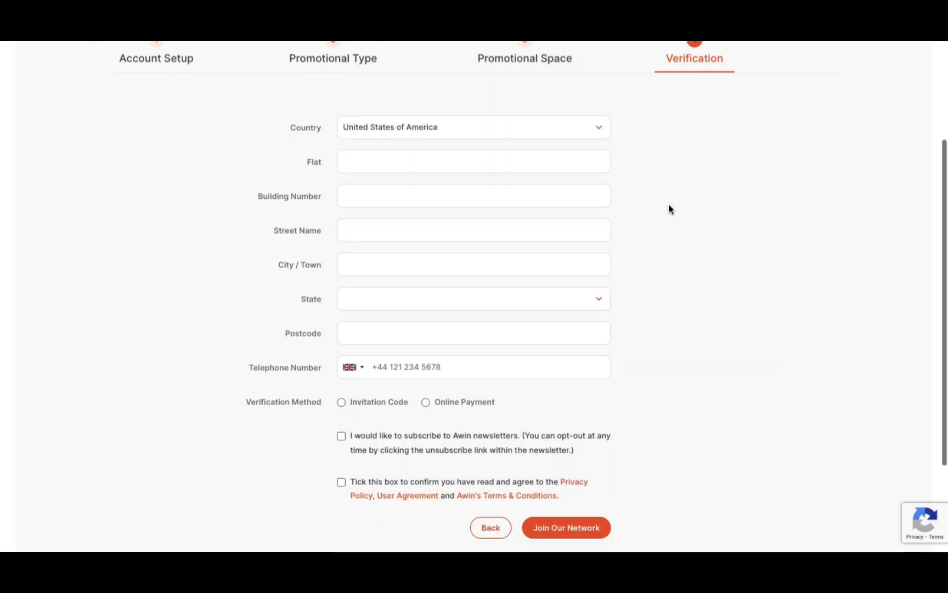
scroll(669, 205, "up", 2)
scroll(669, 205, "down", 2)
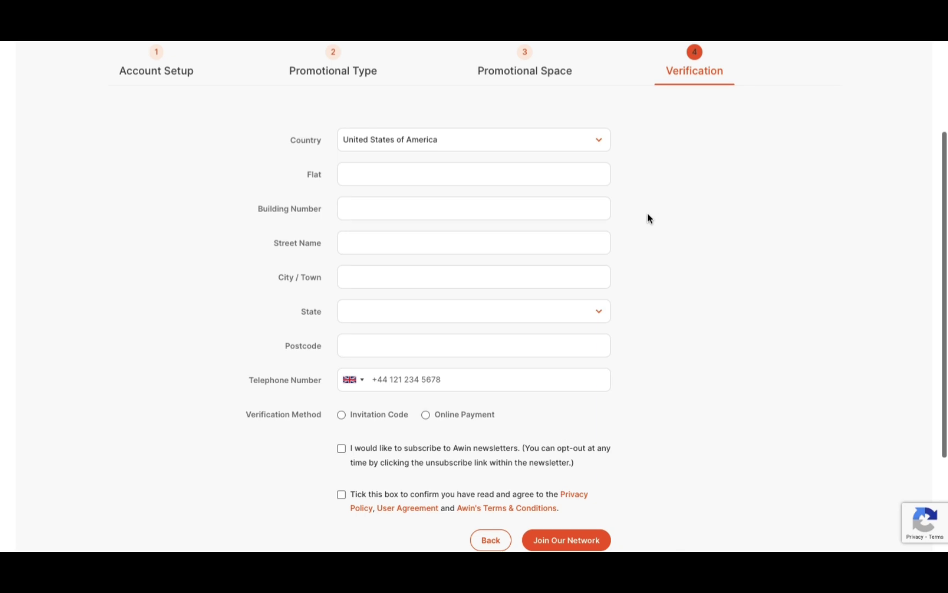
scroll(648, 226, "down", 2)
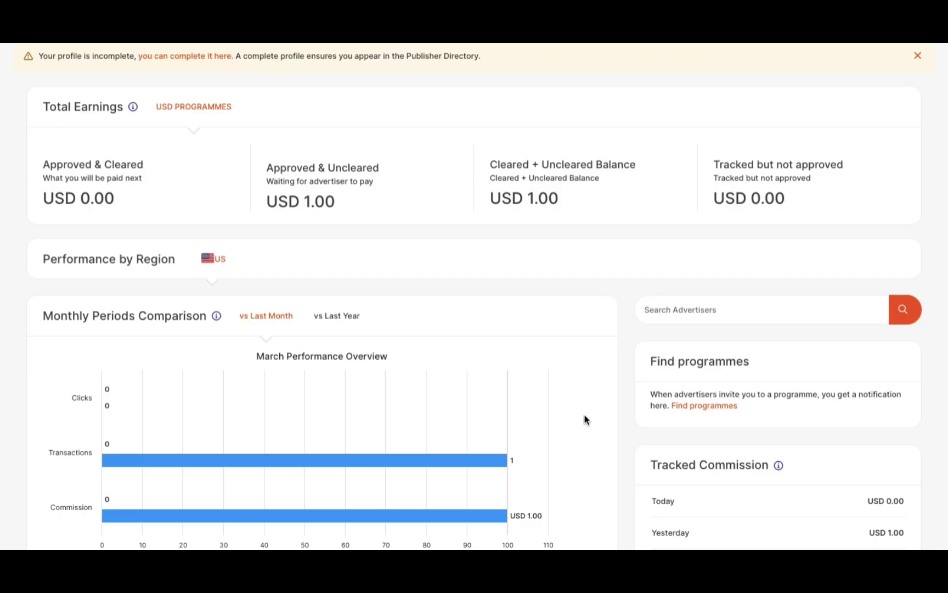
Step: Examine the publisher dashboard's total earnings, monthly periods comparison and tracked commission
scroll(584, 418, "down", 1)
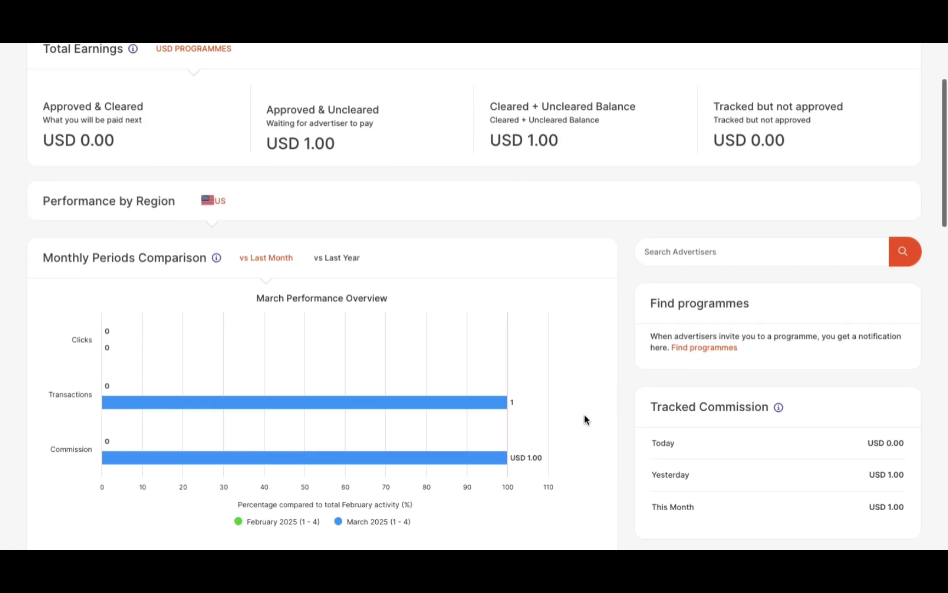
scroll(584, 416, "down", 1)
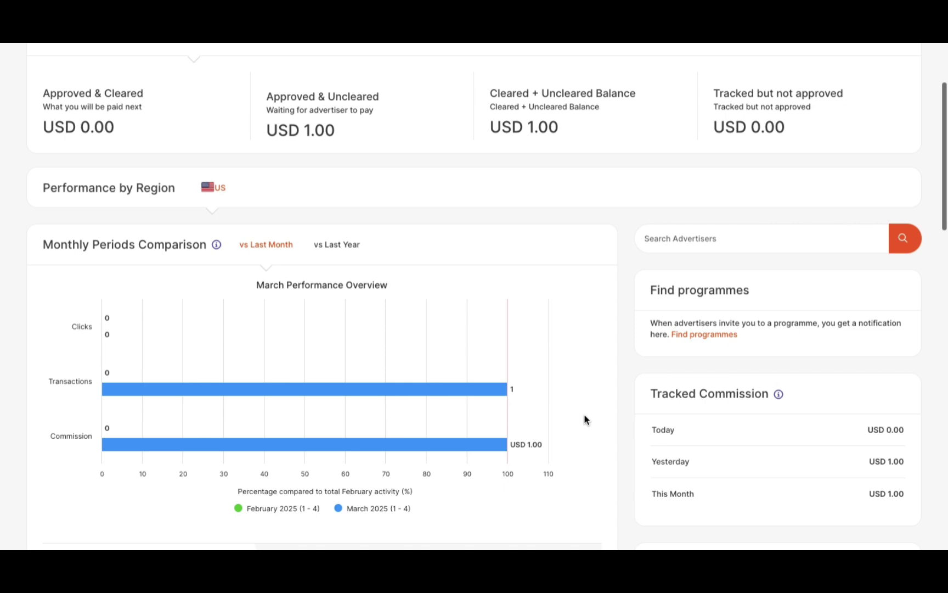
scroll(584, 418, "down", 1)
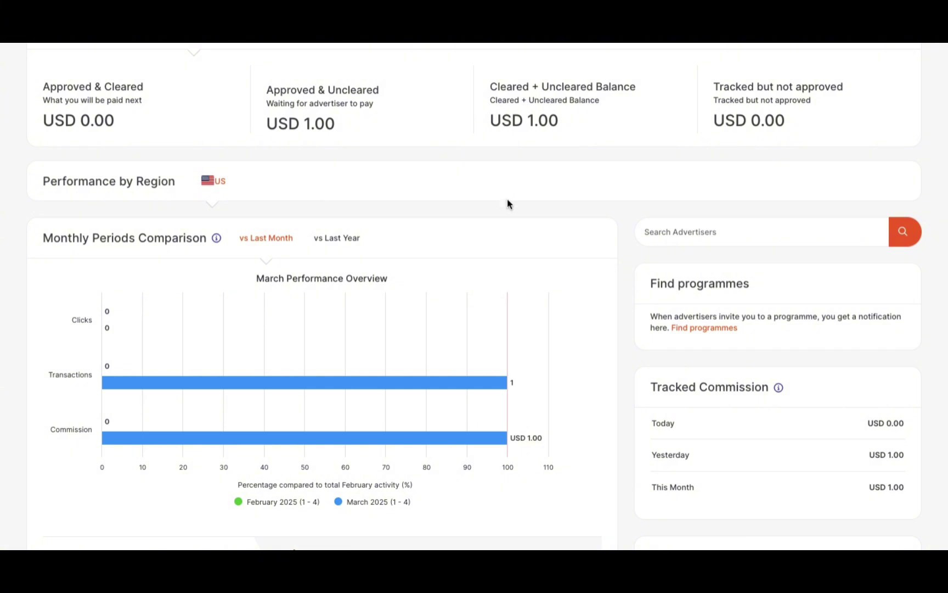
scroll(528, 239, "down", 1)
scroll(529, 235, "down", 4)
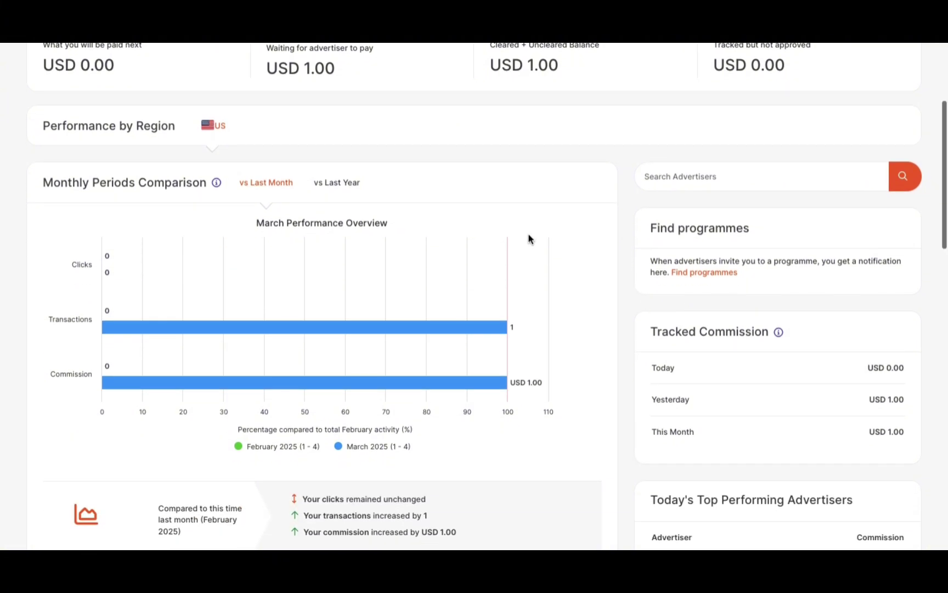
scroll(553, 277, "down", 1)
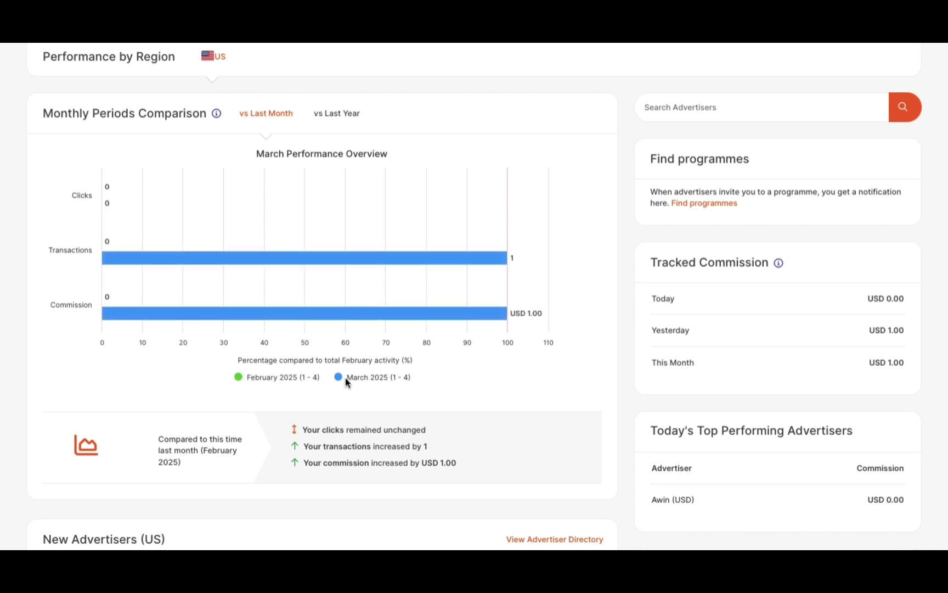
scroll(533, 410, "down", 3)
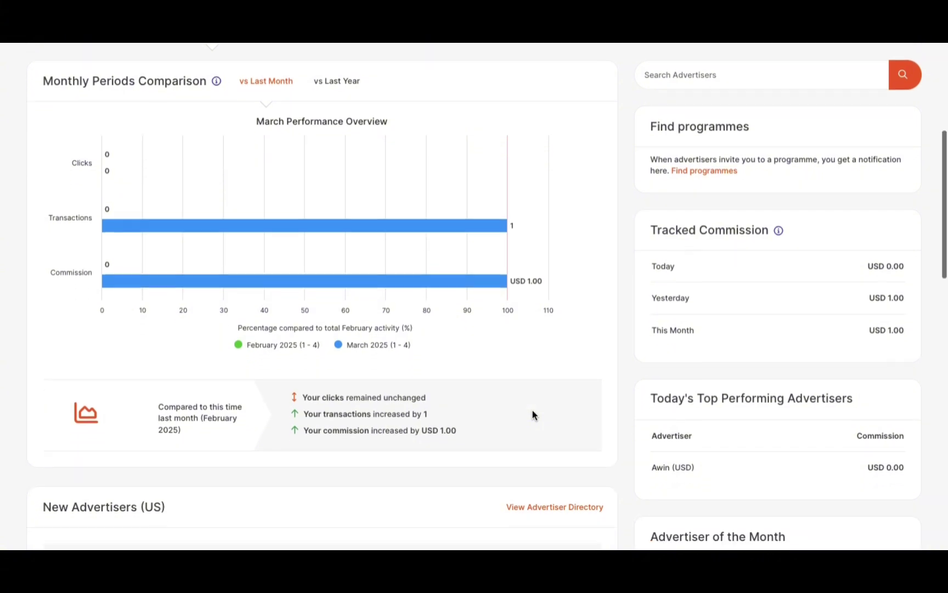
Step: Look through the New Advertisers (US) list and open the third action option for Vitaraise Supplements
scroll(532, 410, "down", 3)
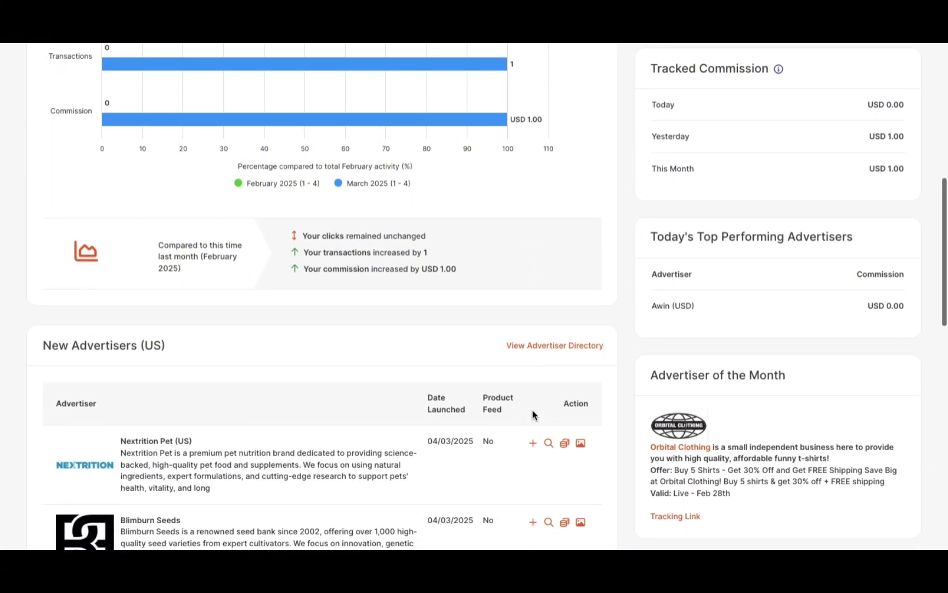
scroll(593, 435, "down", 2)
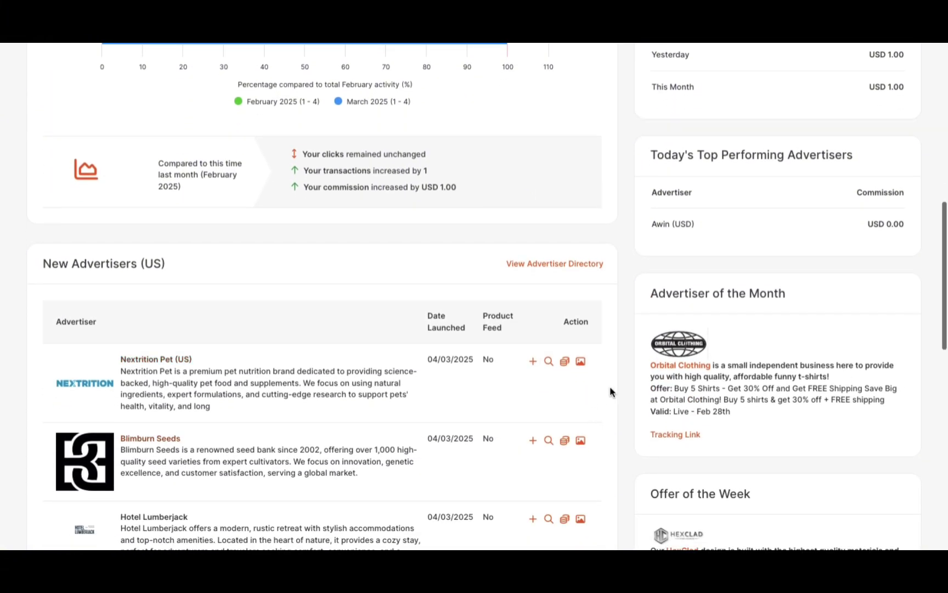
scroll(614, 391, "down", 3)
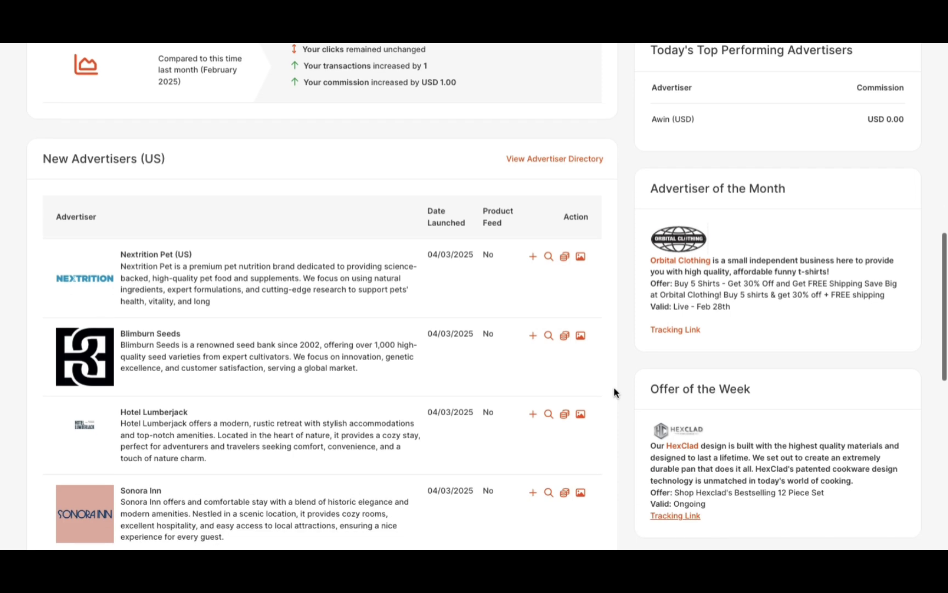
scroll(614, 392, "down", 1)
scroll(615, 392, "down", 1)
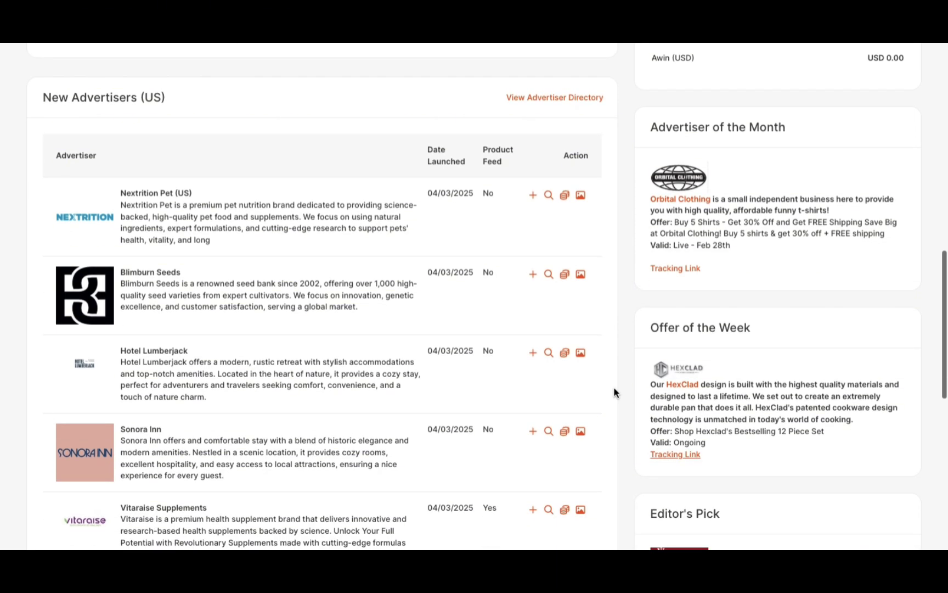
scroll(614, 388, "down", 1)
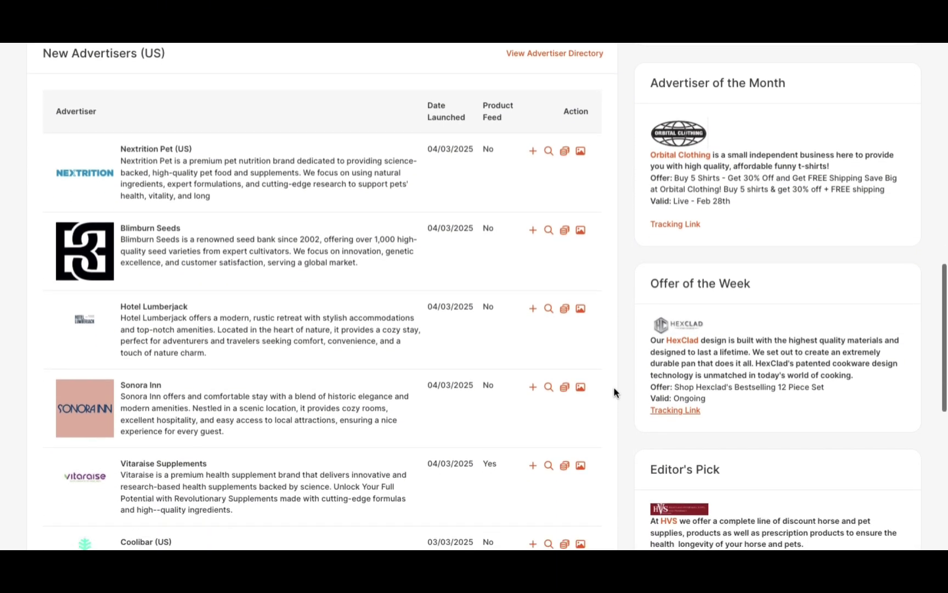
scroll(613, 391, "down", 1)
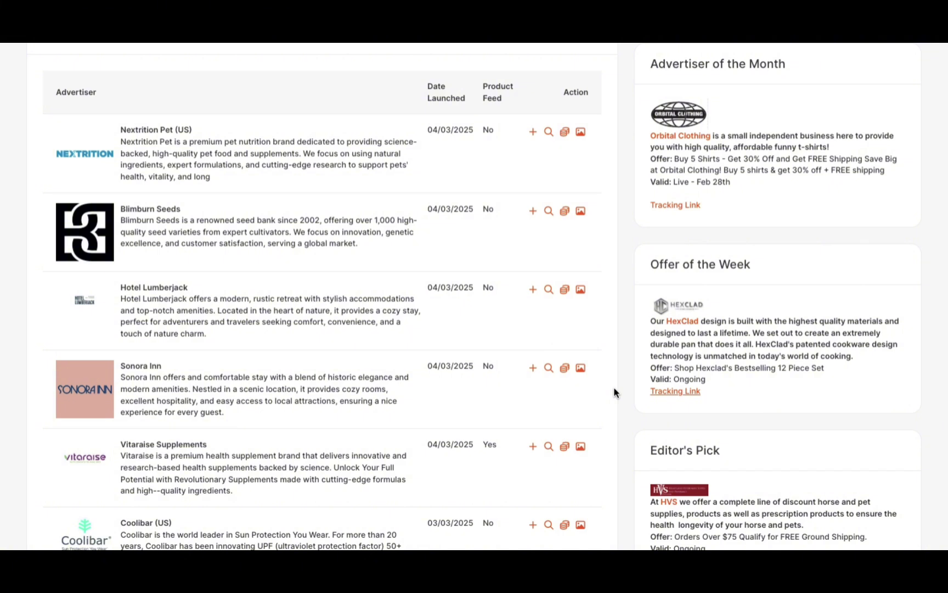
scroll(614, 385, "down", 1)
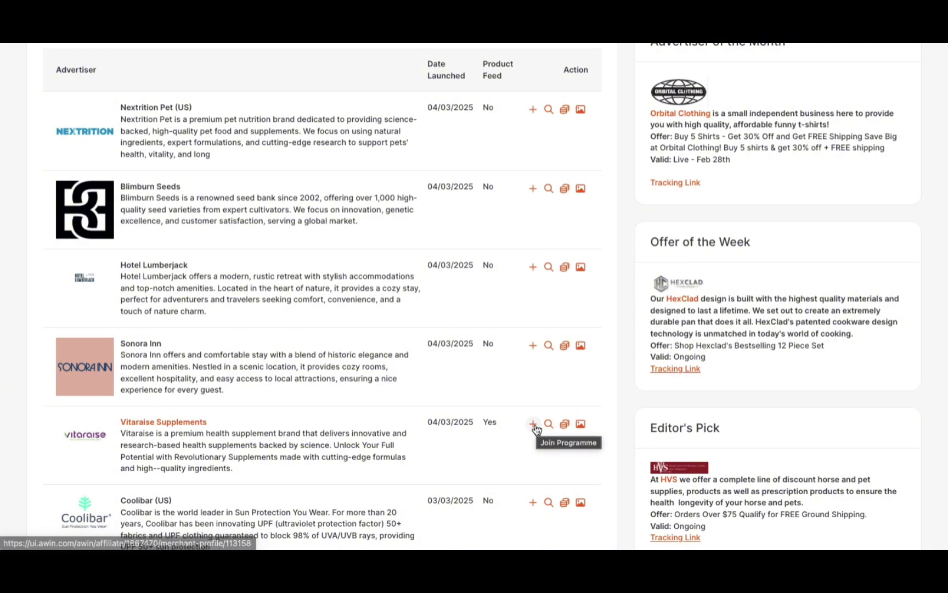
left_click(566, 431)
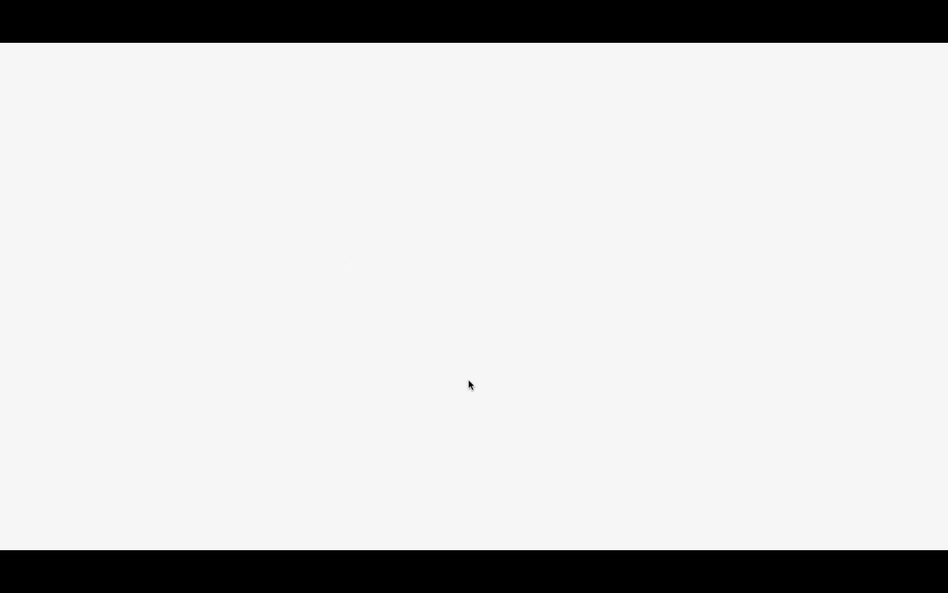
Step: Return to the New Advertisers (US) list and open the Vitaraise Supplements profile
scroll(482, 401, "down", 15)
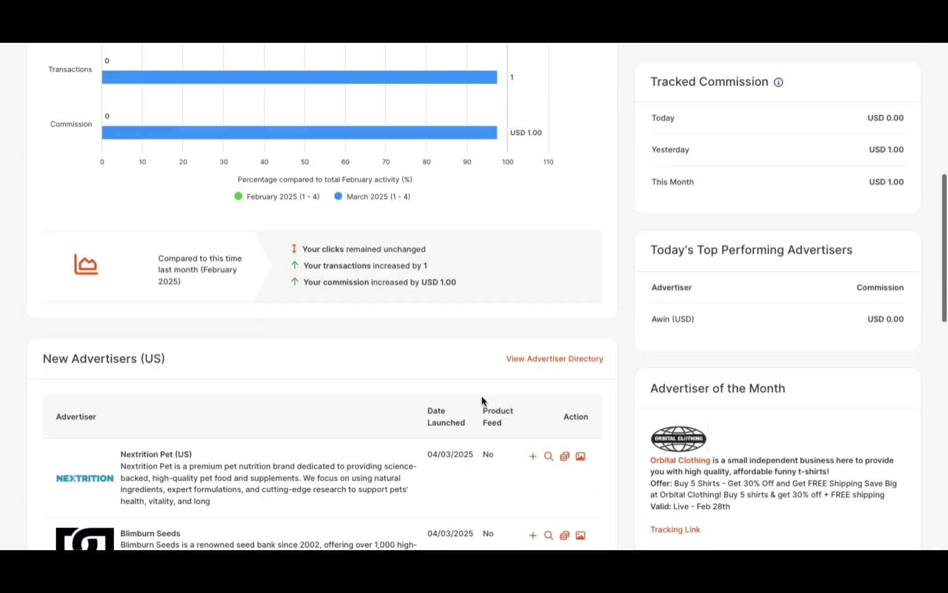
scroll(481, 400, "down", 1)
scroll(481, 401, "up", 2)
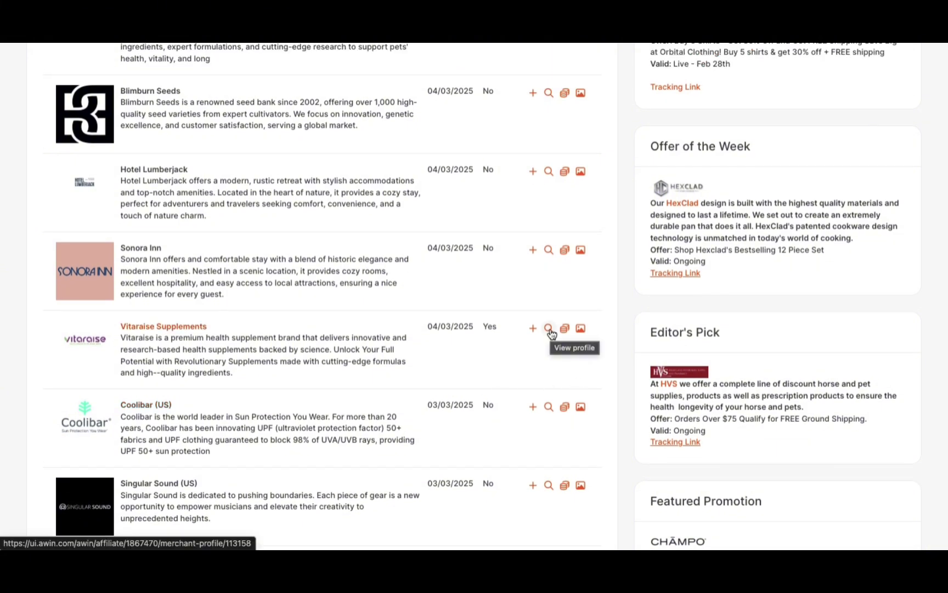
left_click(549, 329)
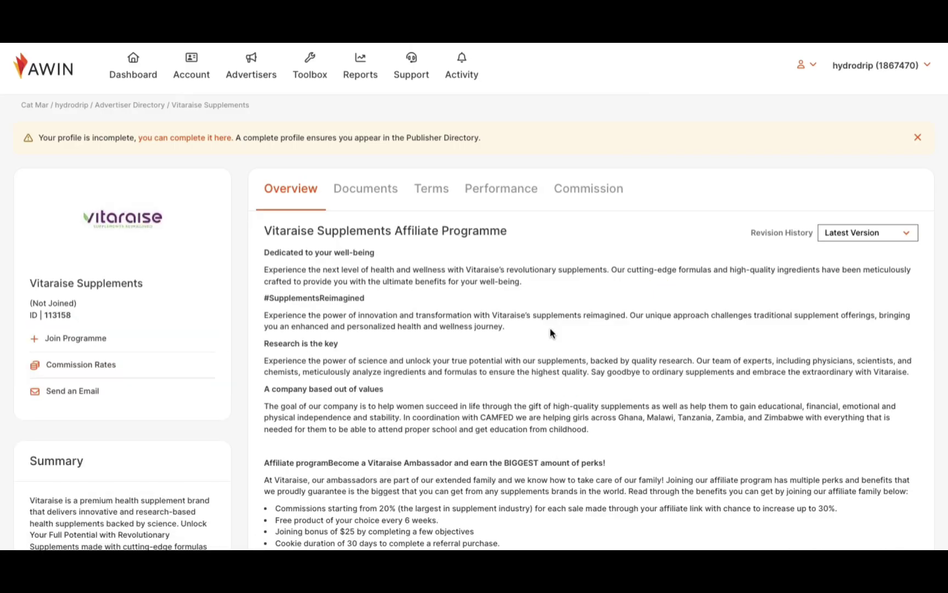
Step: Read the Vitaraise Supplements programme overview, including the brand description, ambassador perks and supported regions
scroll(550, 329, "down", 3)
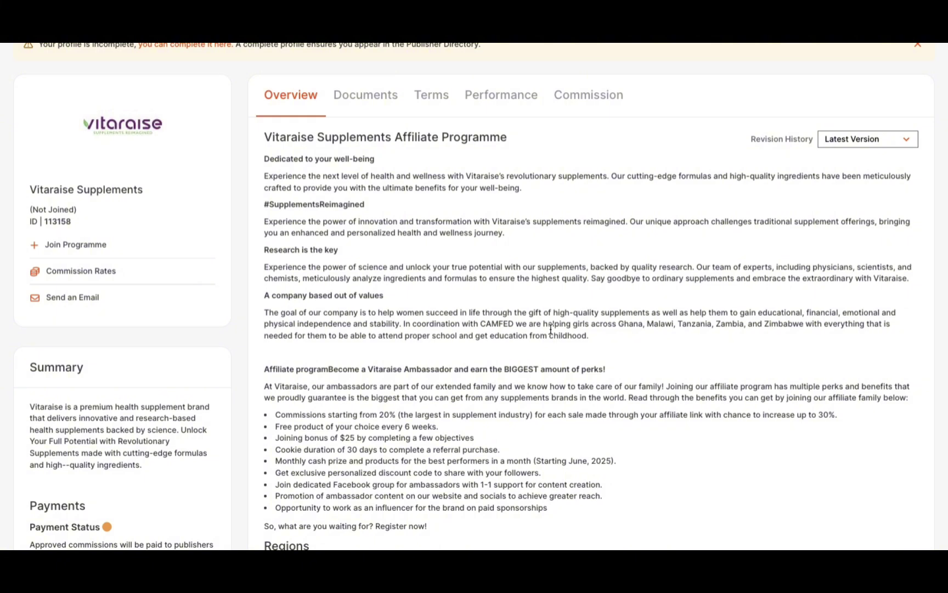
scroll(551, 329, "down", 1)
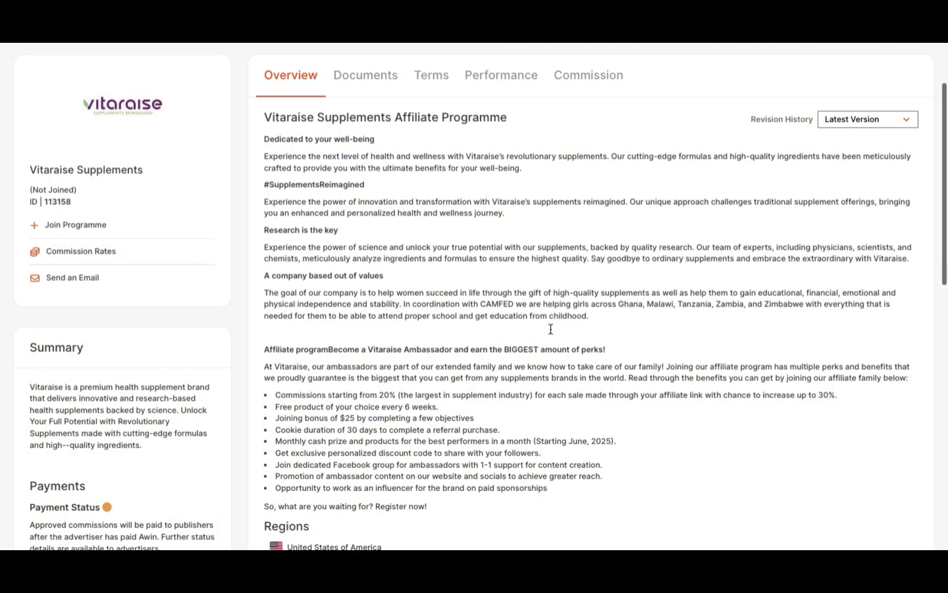
scroll(550, 328, "down", 1)
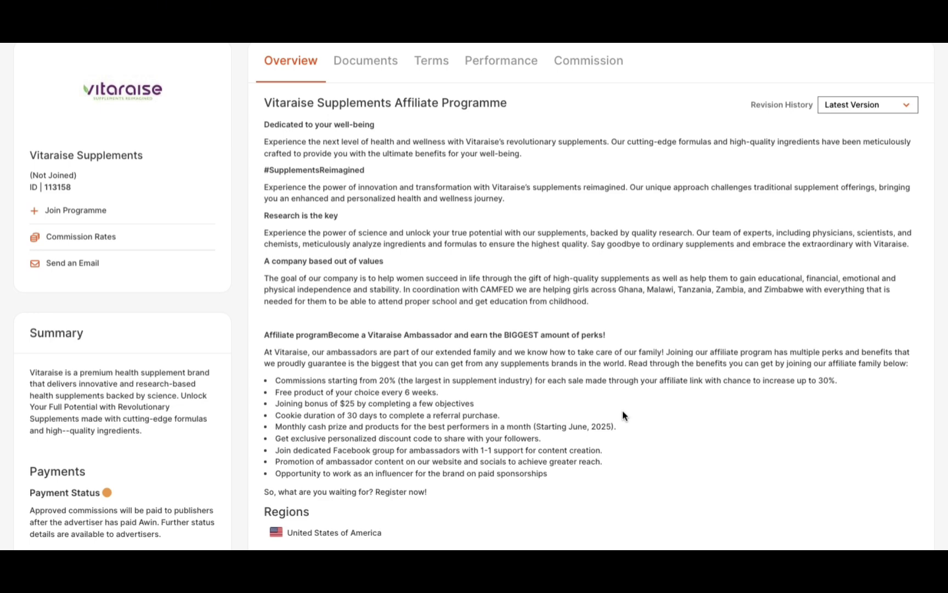
scroll(622, 412, "down", 2)
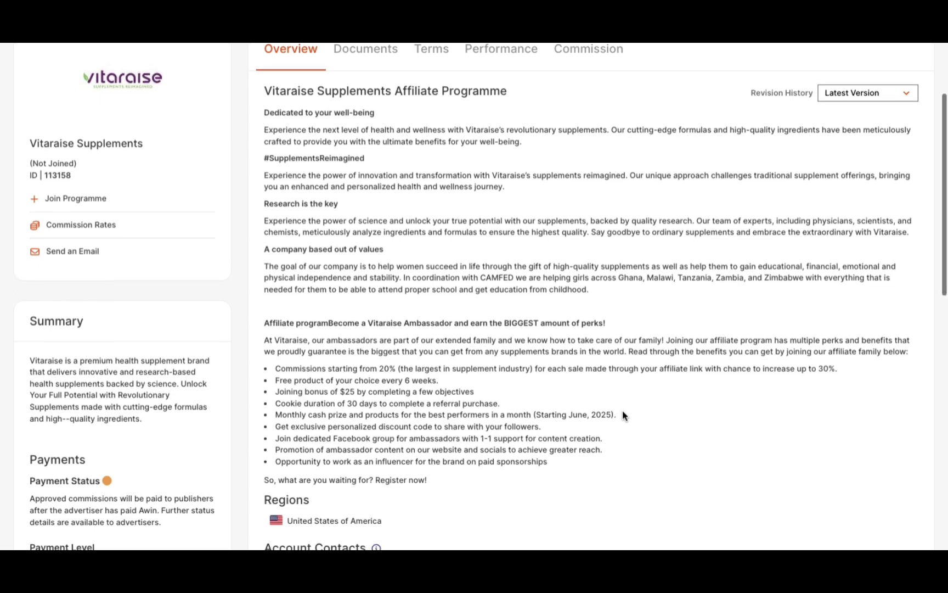
scroll(623, 411, "down", 2)
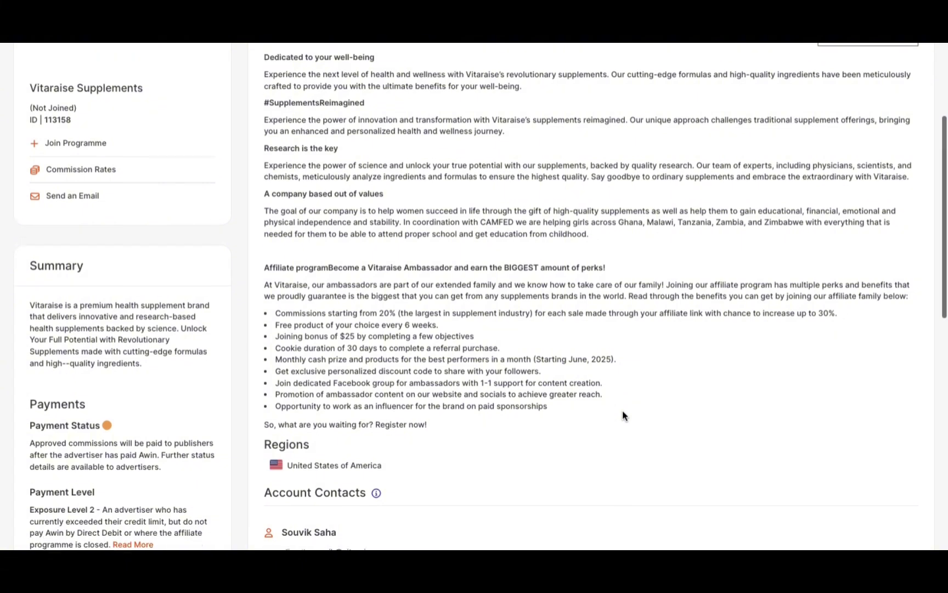
scroll(622, 415, "down", 1)
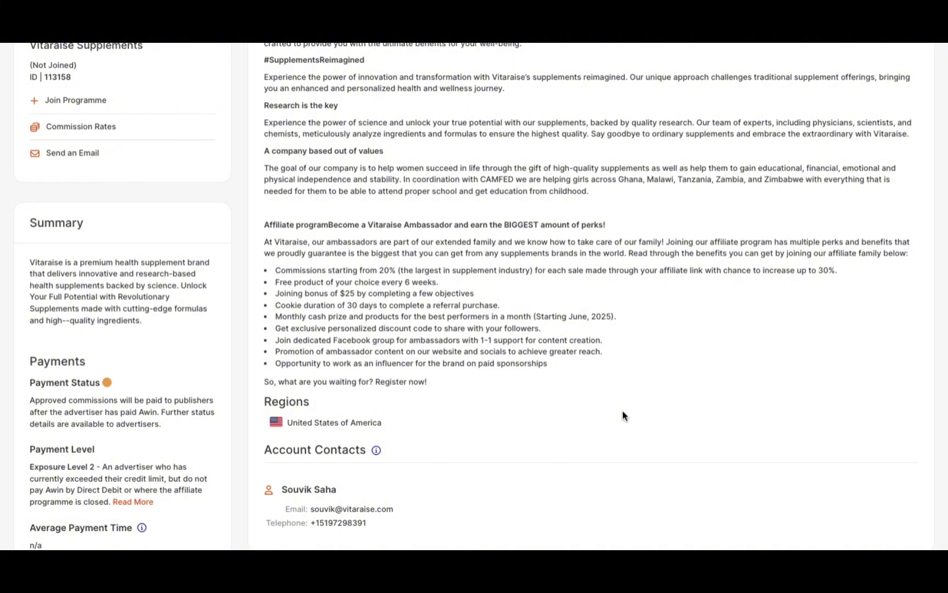
Step: Examine the advertiser's account contacts, payment details, cookie length, validation period, product feeds and website link
scroll(623, 412, "down", 3)
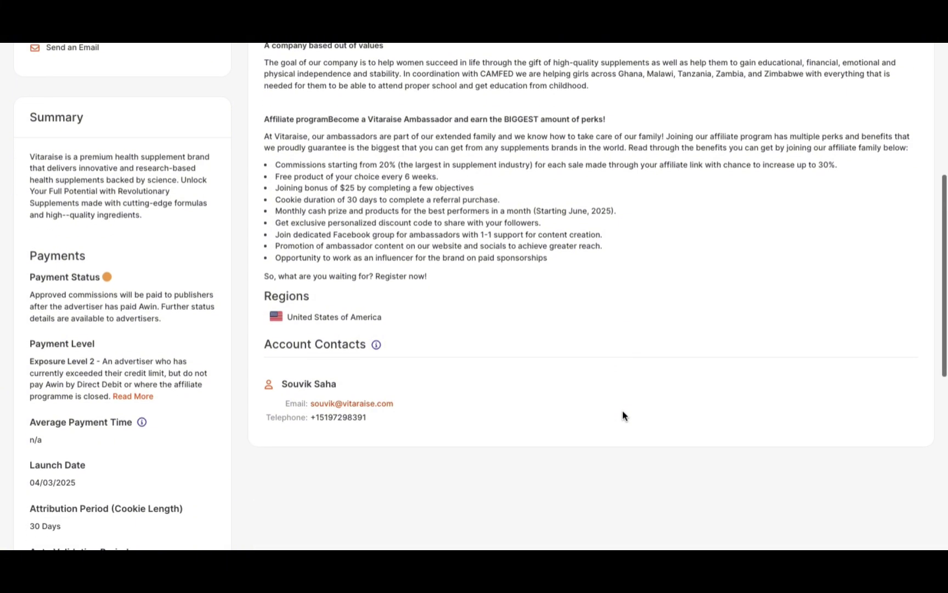
scroll(623, 412, "down", 2)
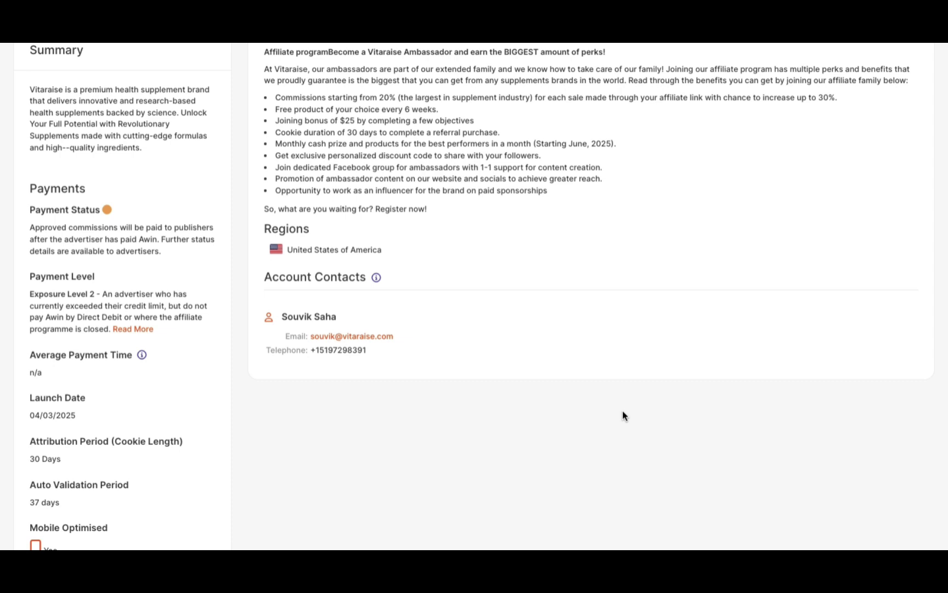
scroll(623, 412, "down", 2)
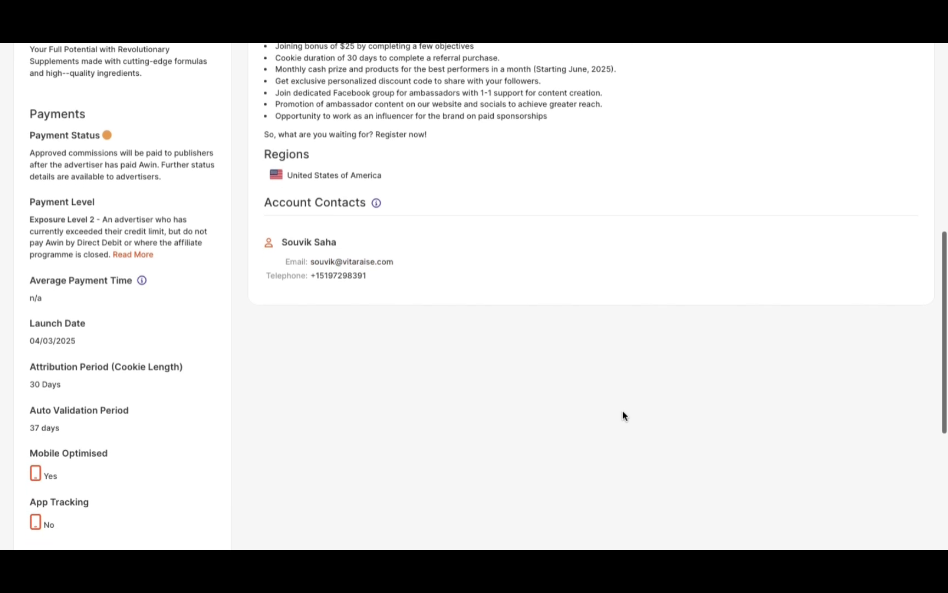
scroll(623, 415, "down", 1)
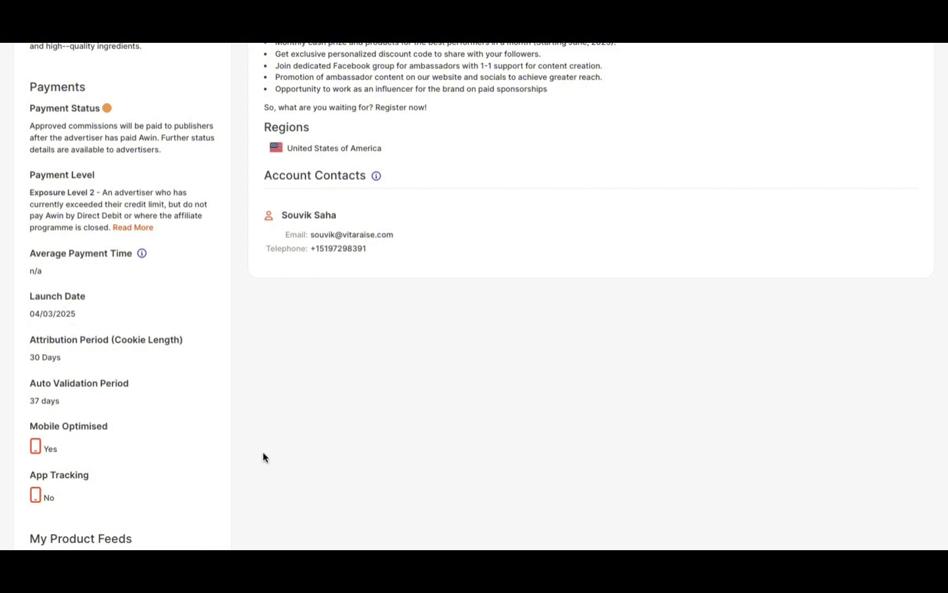
scroll(383, 406, "down", 5)
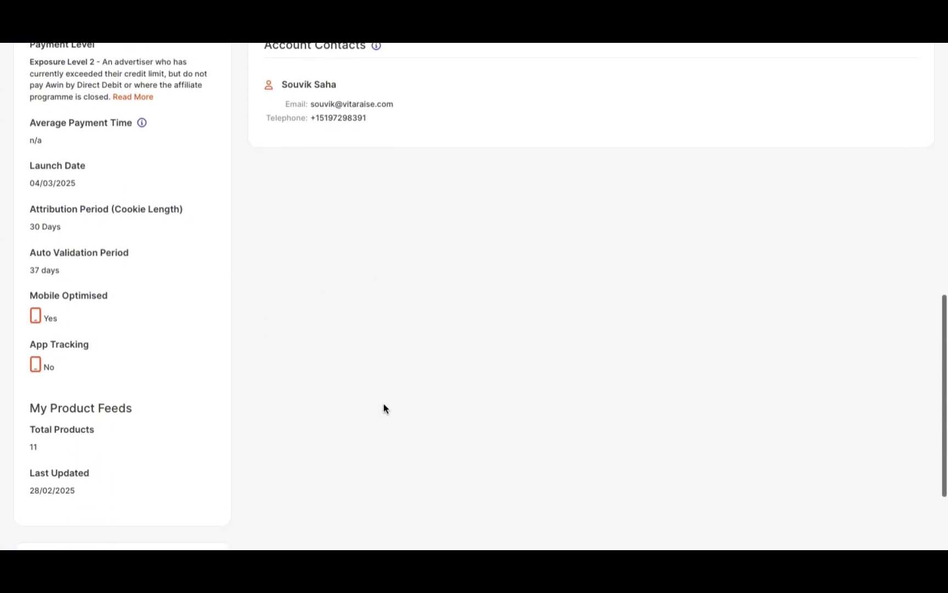
scroll(384, 407, "down", 4)
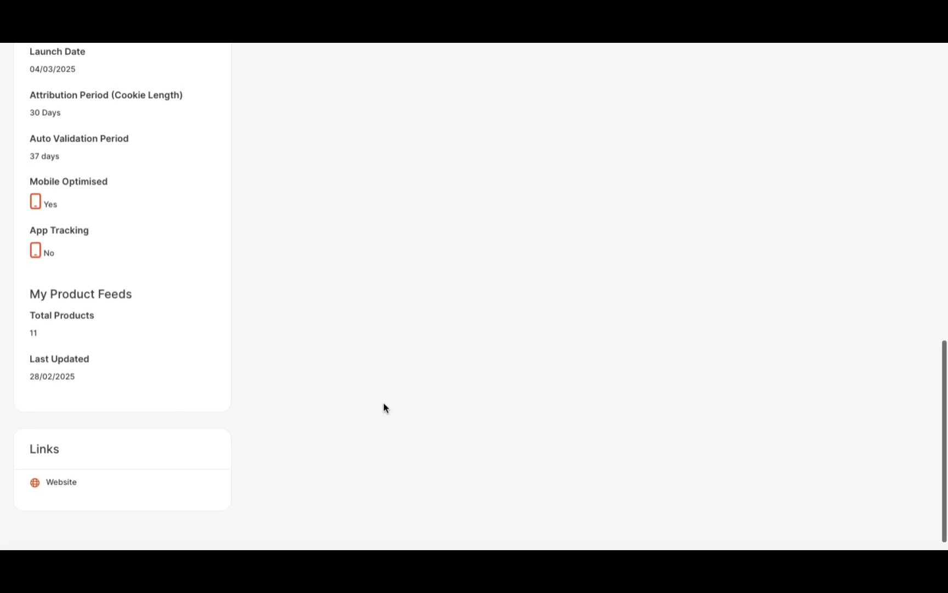
scroll(384, 408, "down", 1)
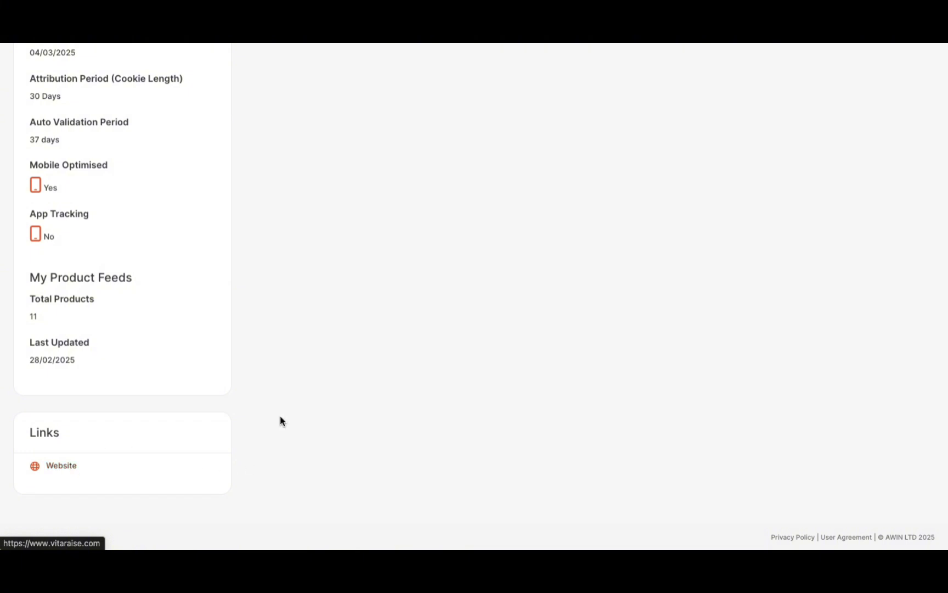
Step: Open the Vitaraise programme terms and read the General section from the guidelines and promotional methods through to the termination policy
scroll(303, 274, "up", 10)
left_click(440, 203)
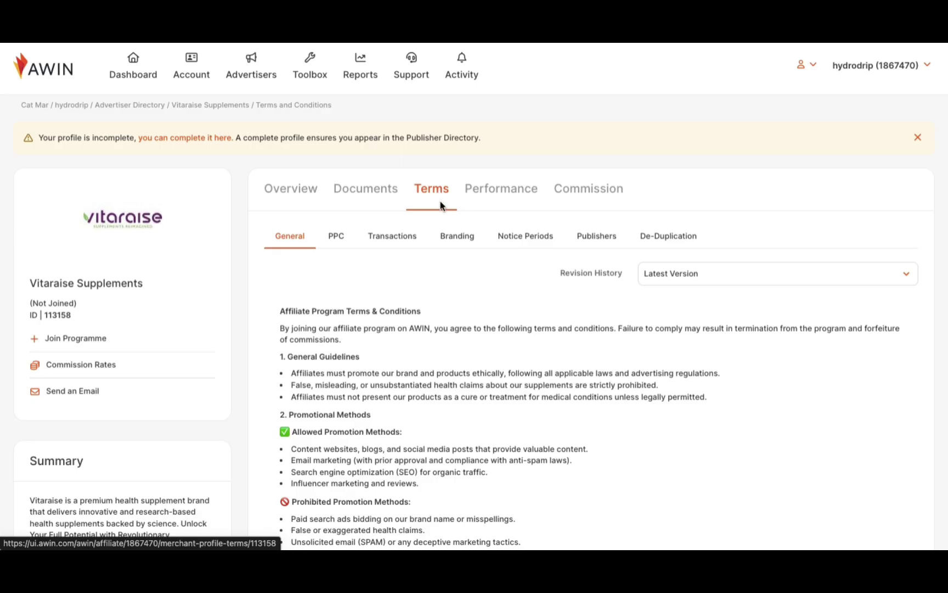
scroll(530, 304, "down", 3)
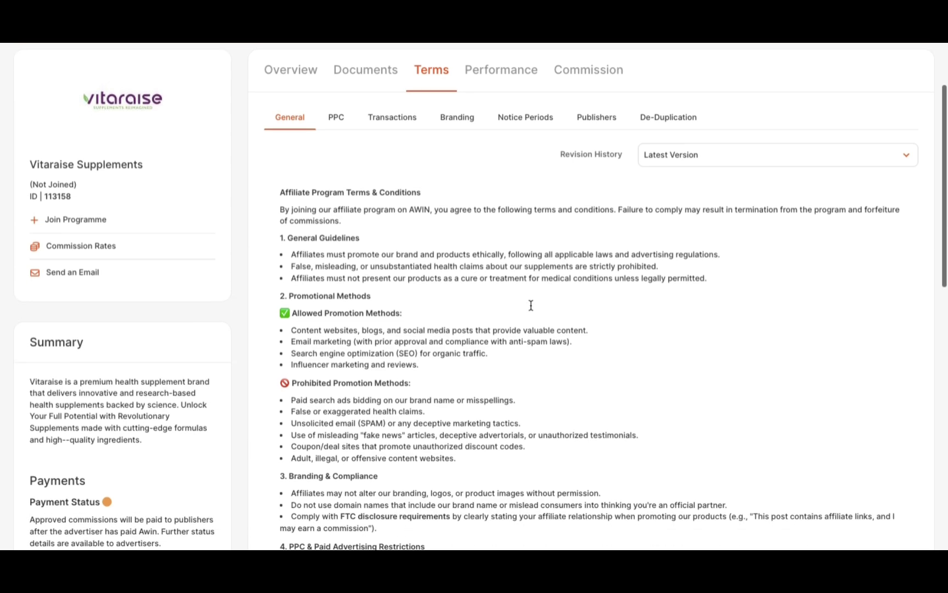
scroll(531, 304, "down", 1)
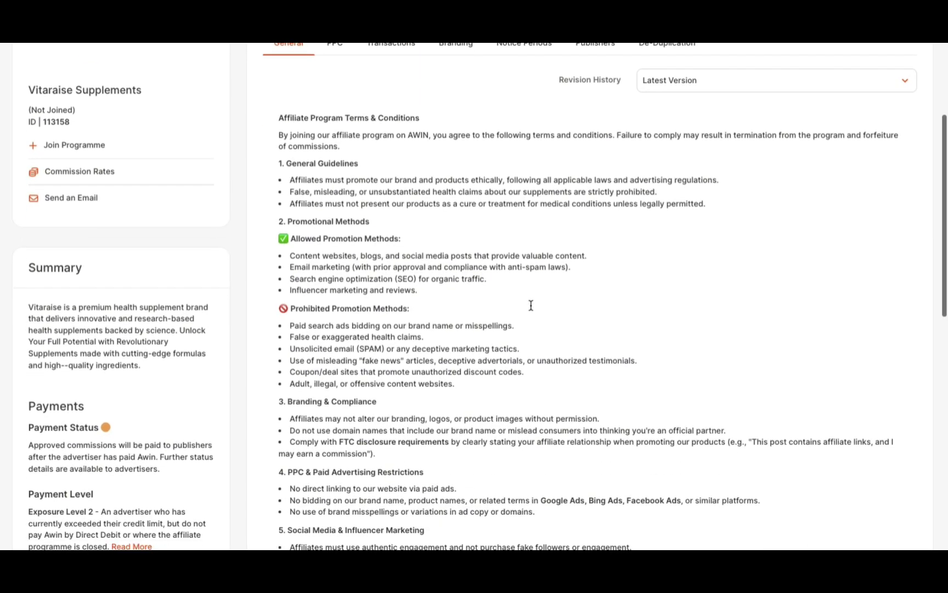
scroll(595, 320, "down", 1)
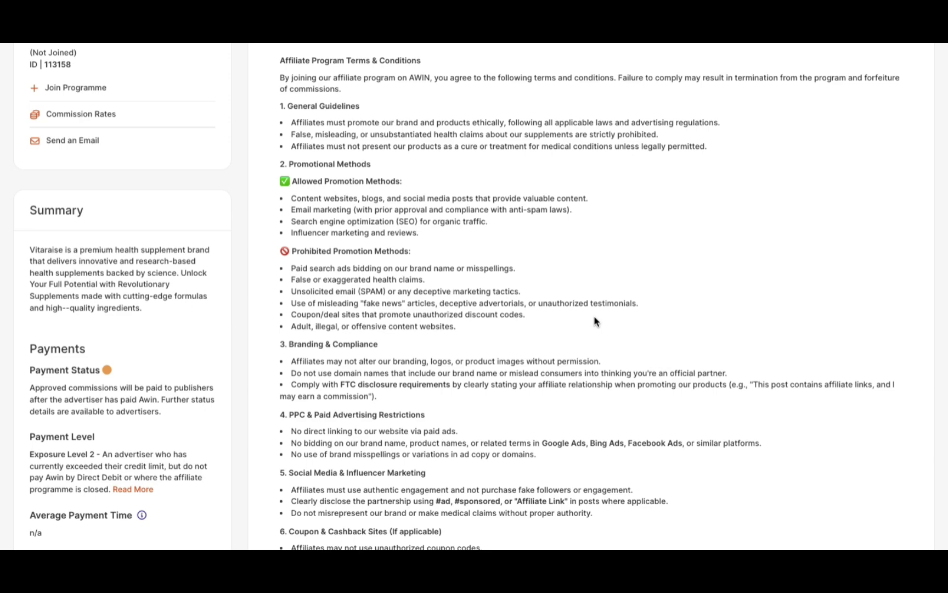
scroll(595, 320, "down", 1)
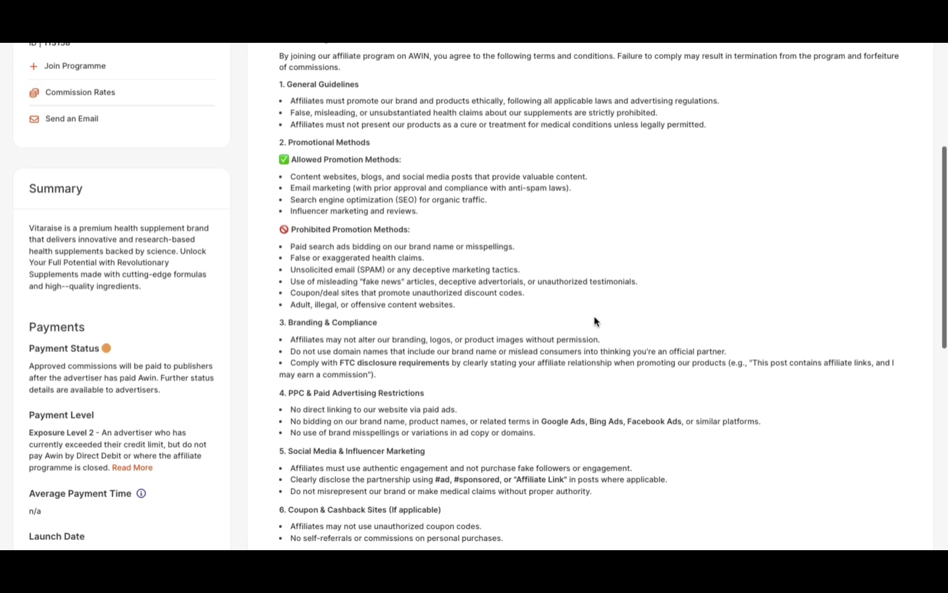
scroll(595, 320, "down", 2)
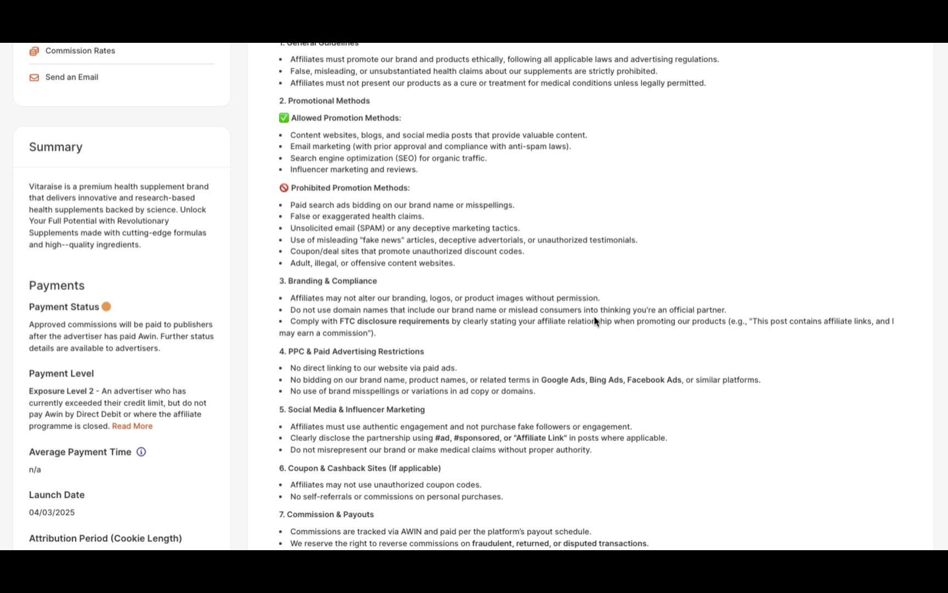
scroll(595, 321, "down", 2)
scroll(595, 321, "down", 4)
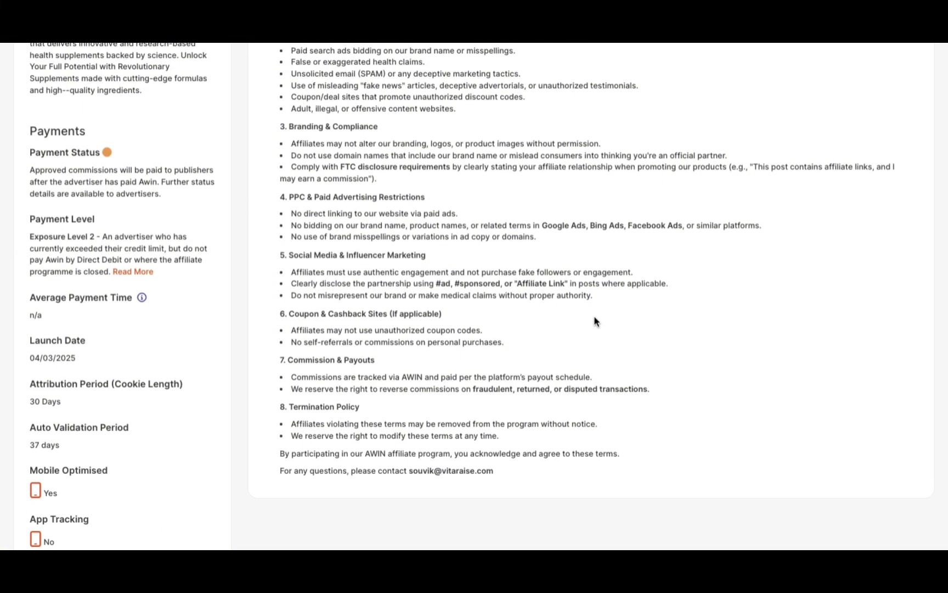
scroll(594, 321, "up", 10)
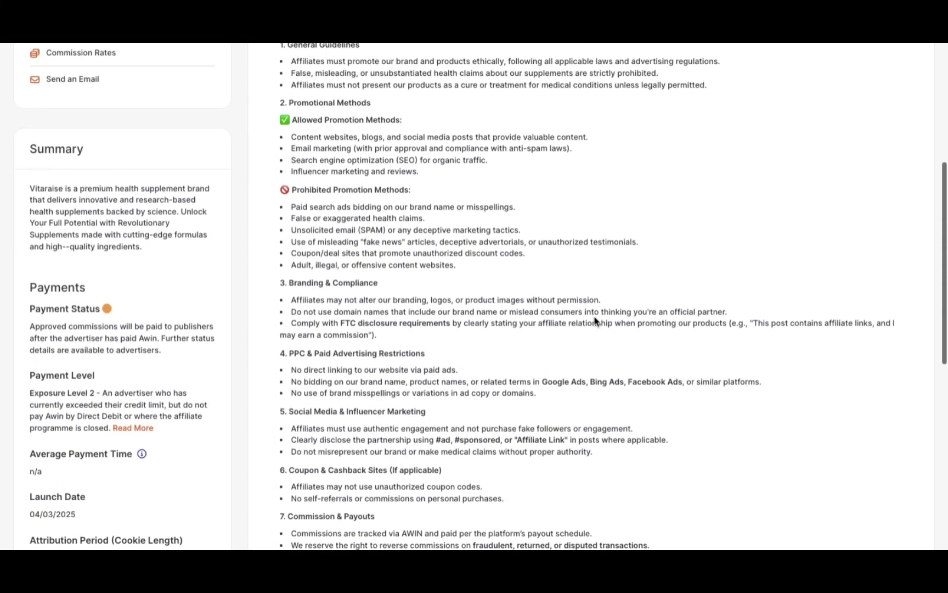
scroll(594, 318, "up", 6)
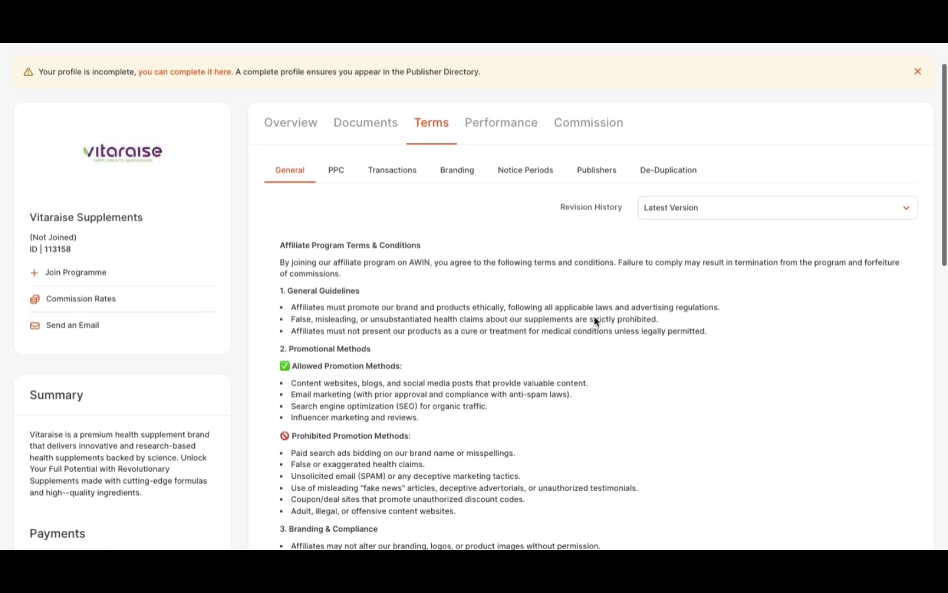
scroll(581, 322, "up", 2)
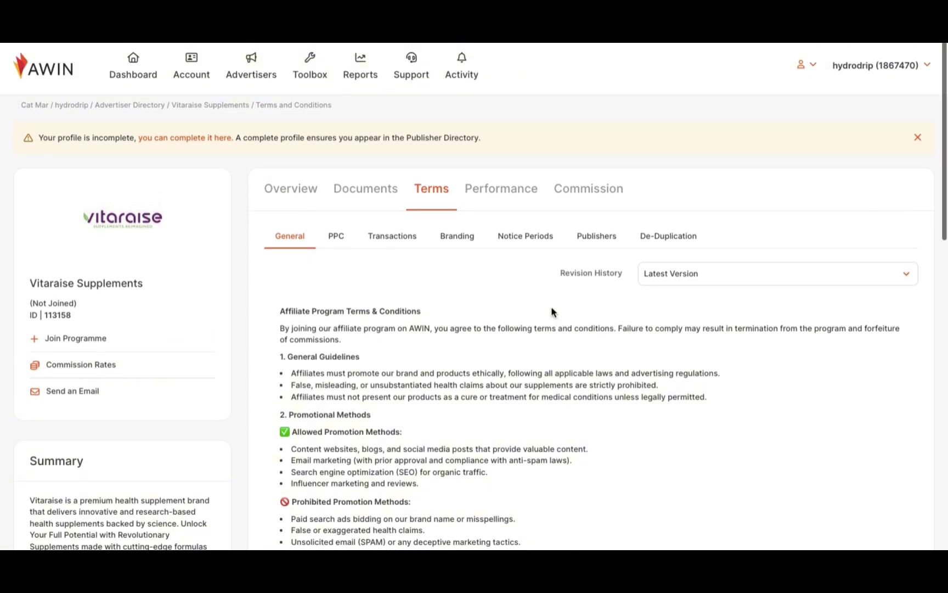
Step: Open the advertiser's performance data and examine the Awin Index figures and the Awin Index Performance chart, including October 2024
left_click(509, 202)
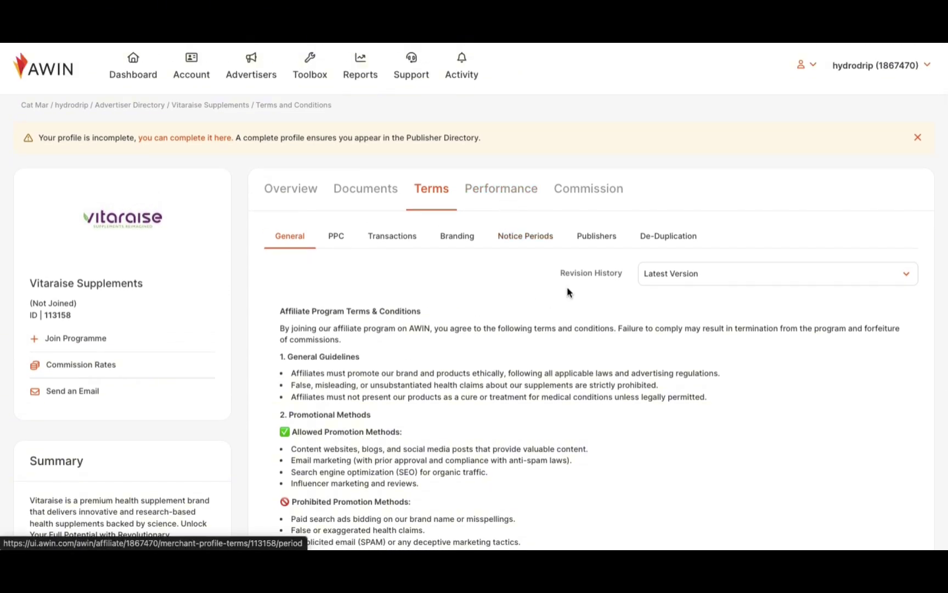
scroll(583, 351, "down", 1)
scroll(583, 351, "down", 4)
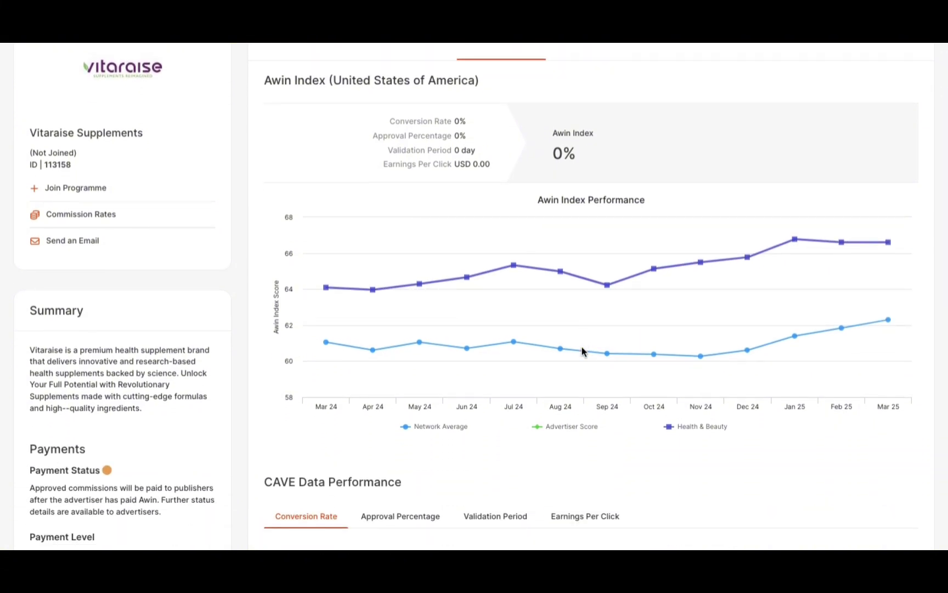
scroll(583, 352, "down", 1)
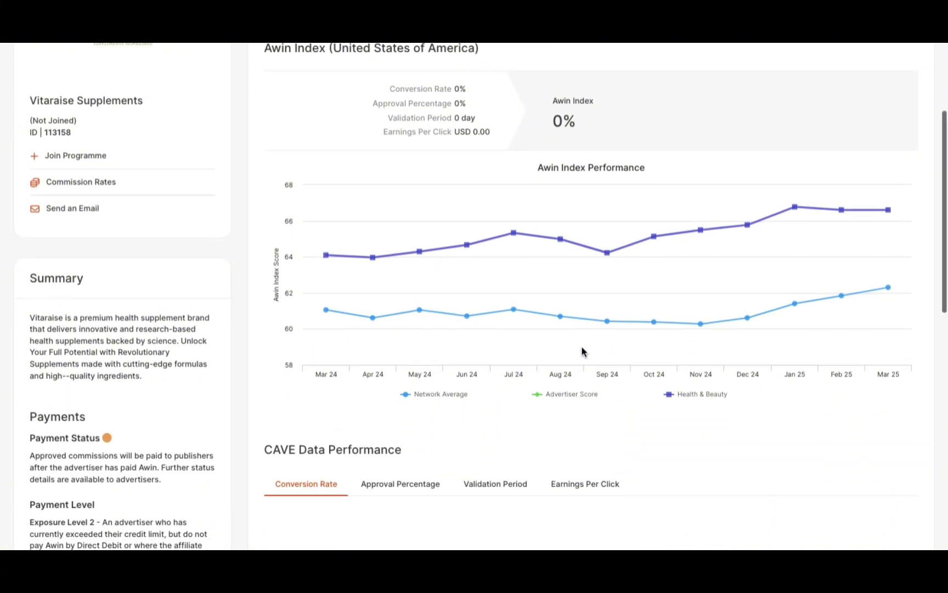
scroll(582, 352, "up", 1)
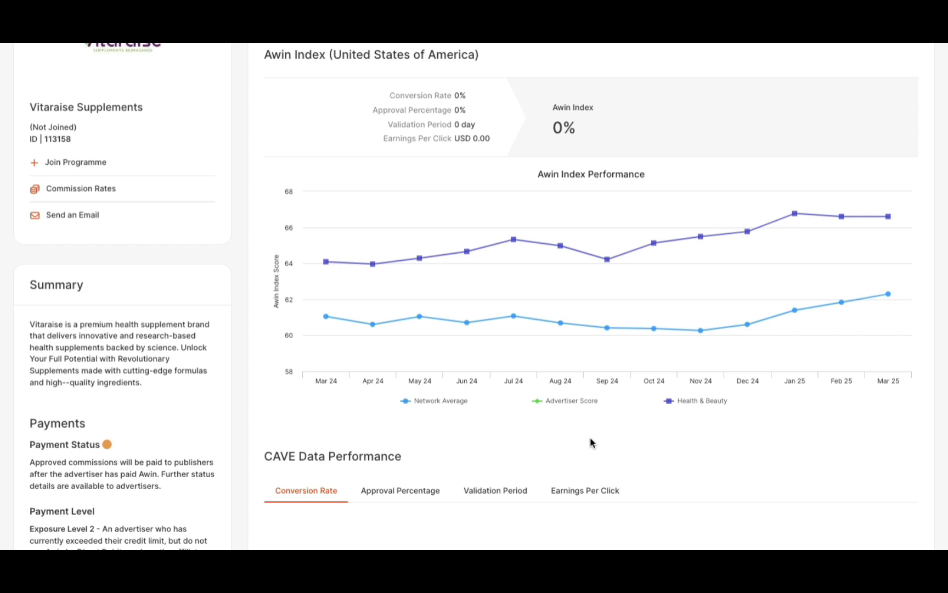
scroll(590, 441, "up", 2)
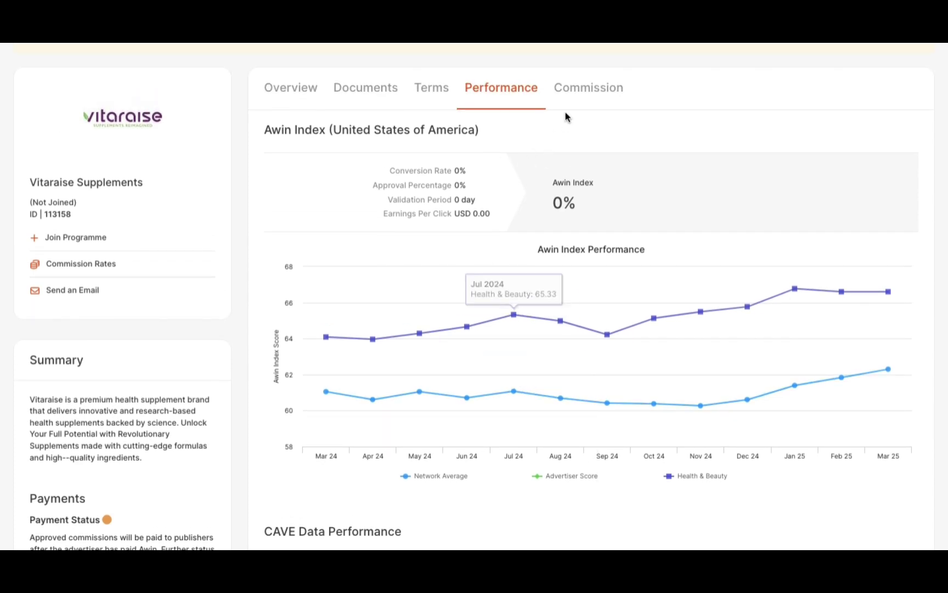
mouse_move(656, 319)
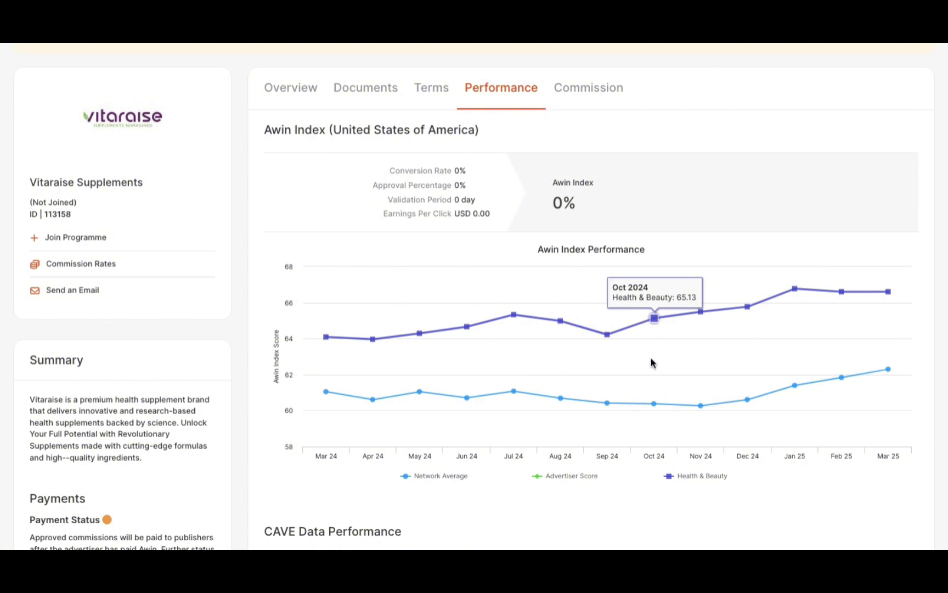
Step: Open the Vitaraise Supplements commission details and check the rate offered on sales
scroll(650, 364, "up", 1)
left_click(584, 98)
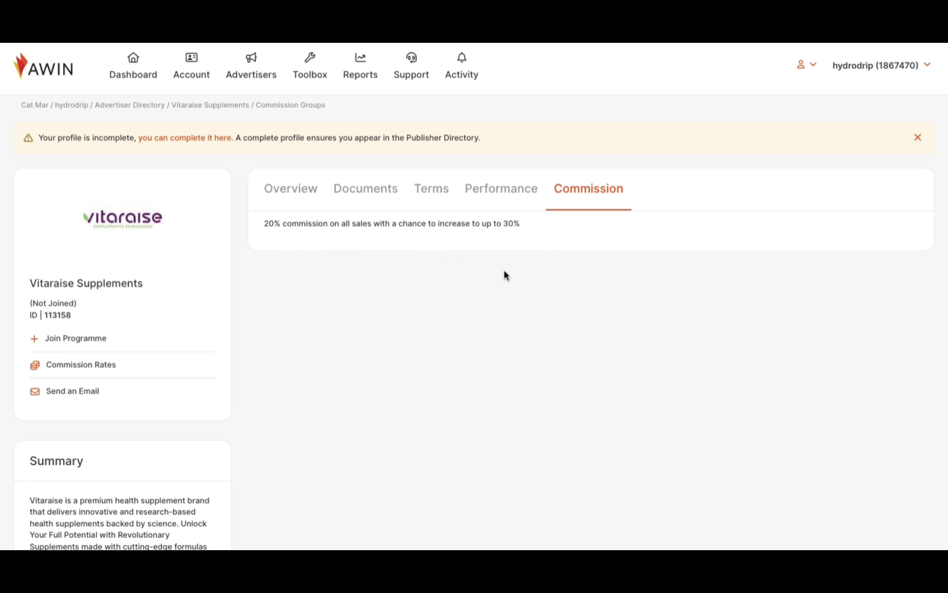
scroll(505, 271, "down", 1)
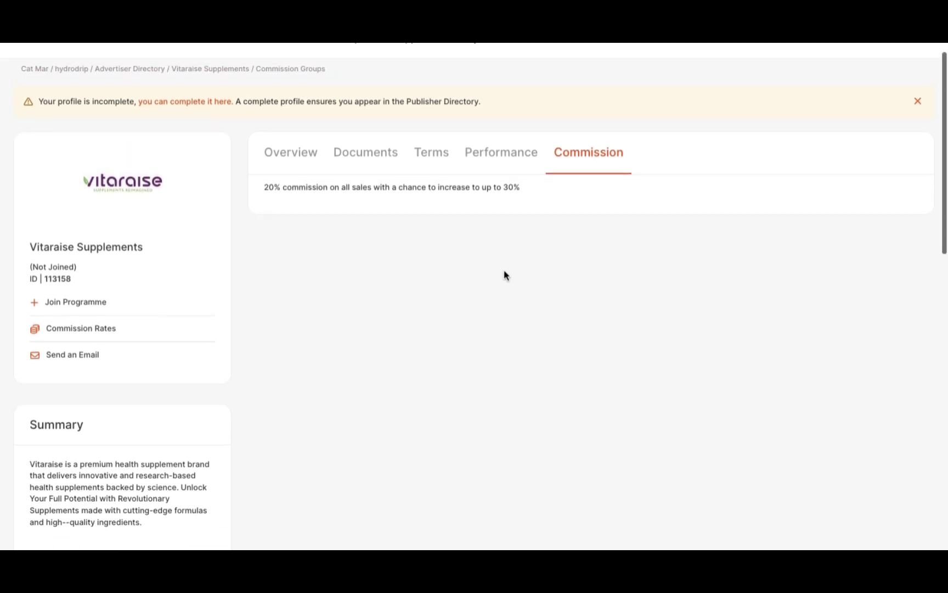
scroll(503, 273, "up", 2)
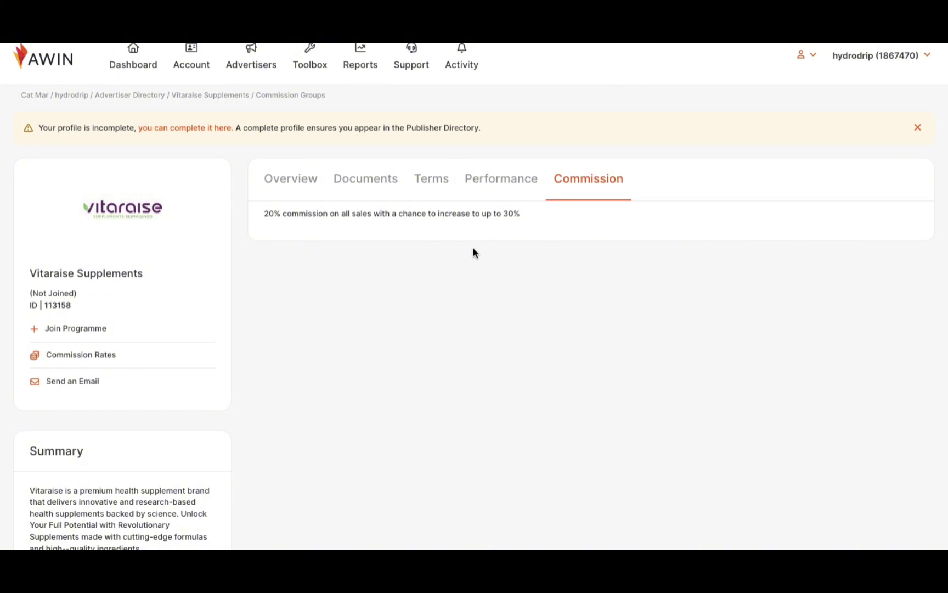
Step: Open the Vitaraise join application, review its terms, promotion type and message fields, and close it without applying
left_click(84, 329)
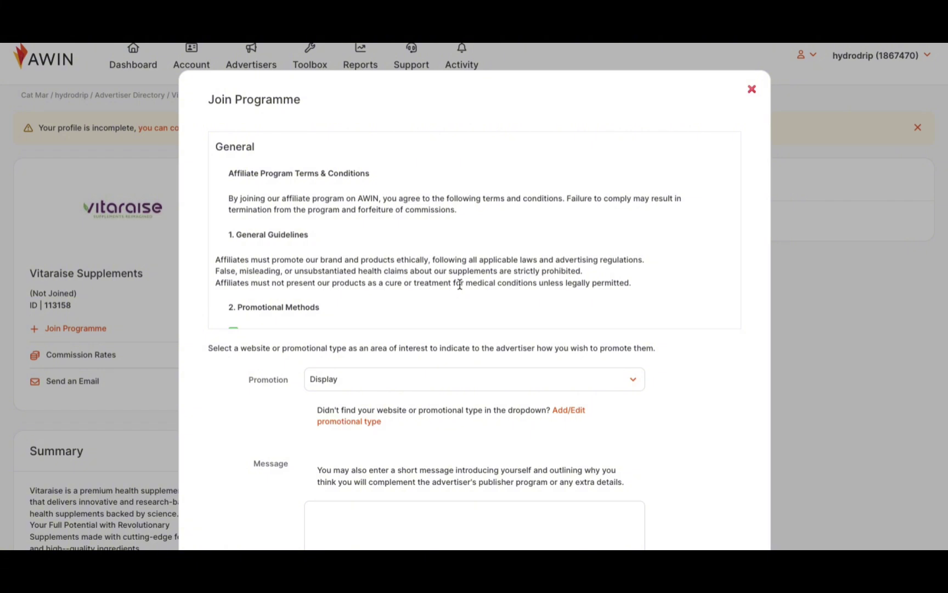
scroll(460, 284, "down", 1)
scroll(575, 288, "up", 1)
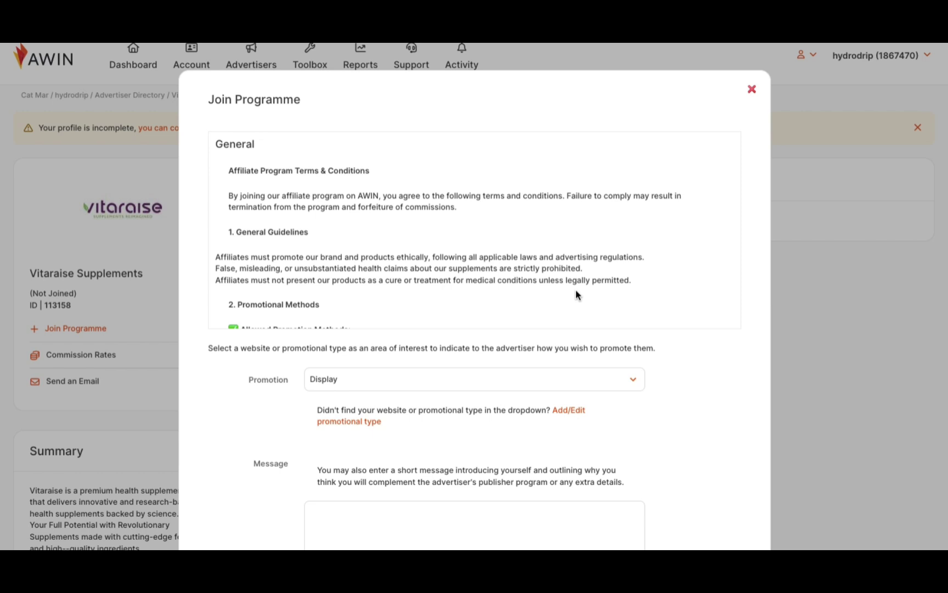
scroll(576, 294, "down", 1)
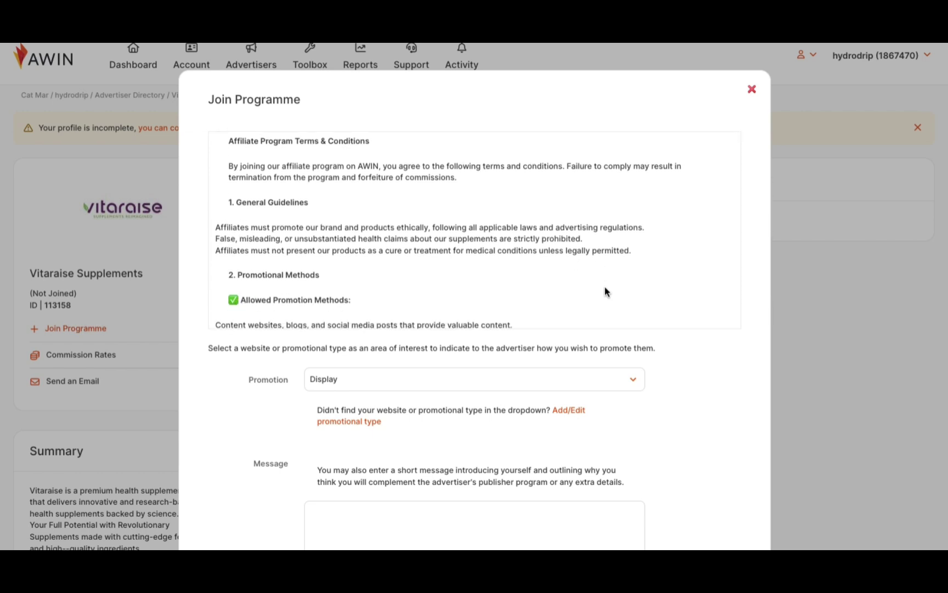
scroll(606, 291, "down", 6)
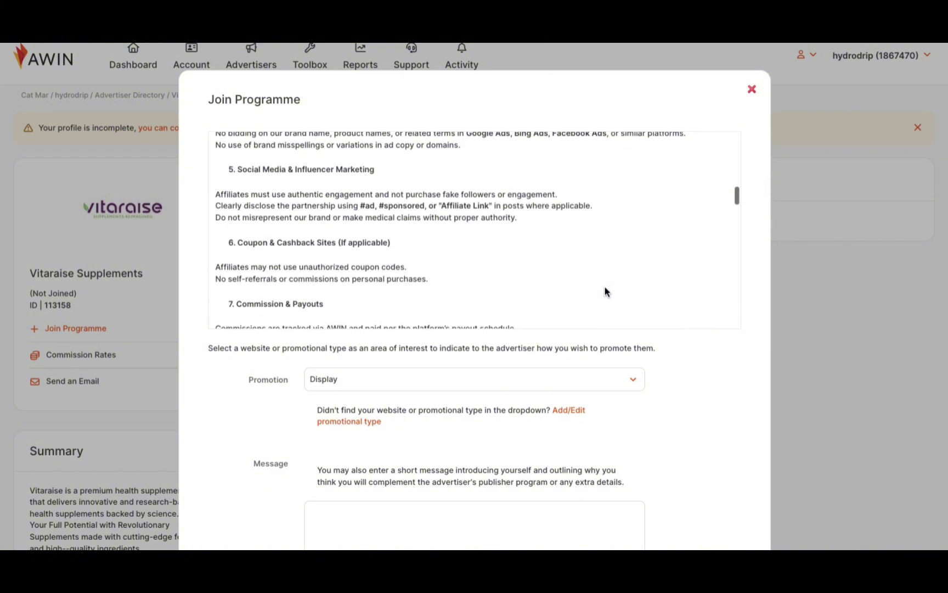
scroll(606, 290, "down", 6)
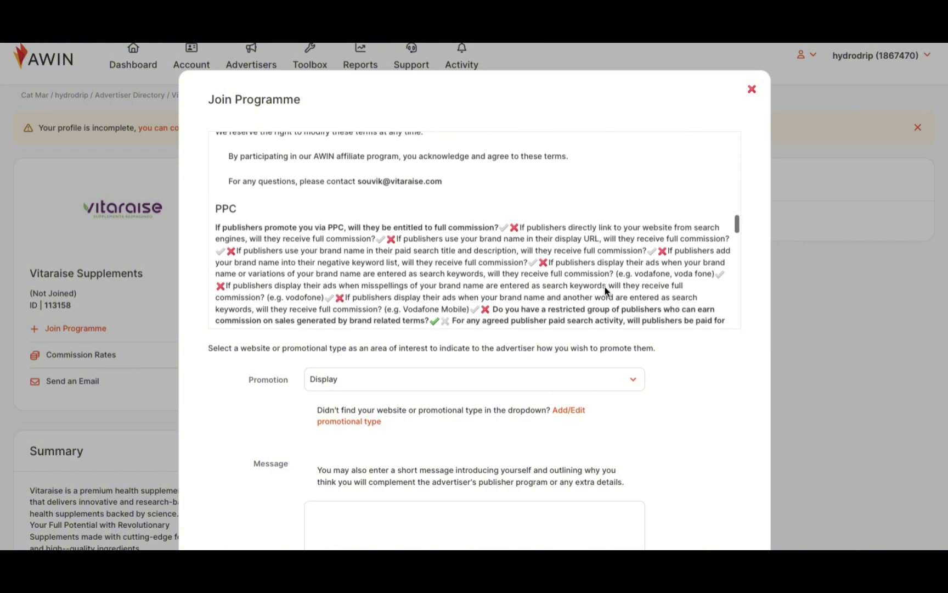
scroll(606, 291, "down", 6)
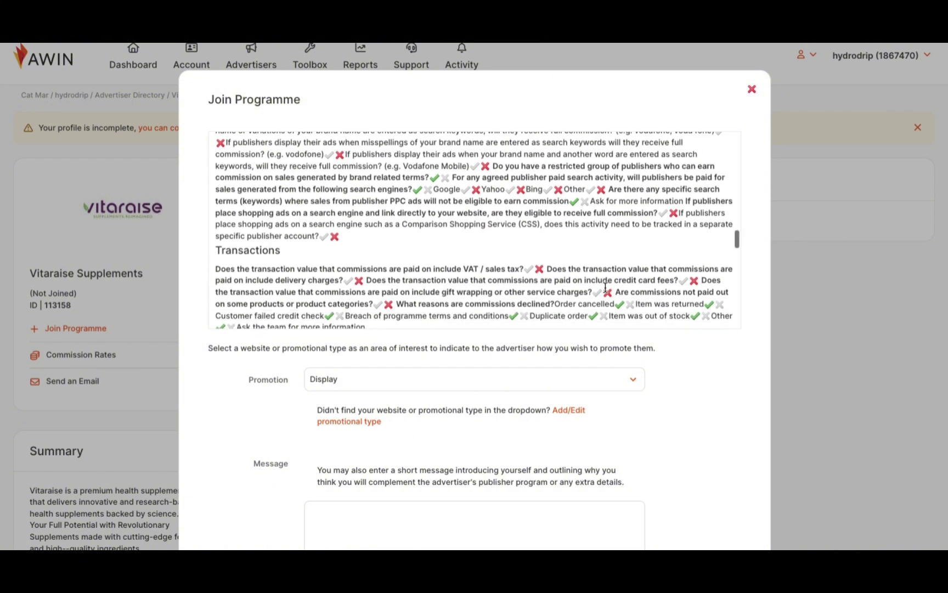
scroll(606, 288, "down", 6)
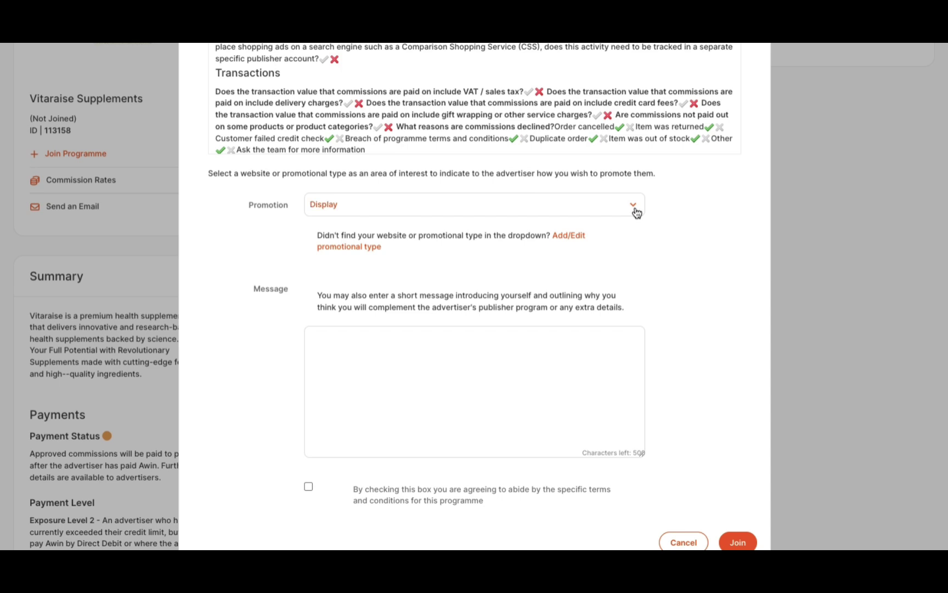
scroll(667, 197, "up", 3)
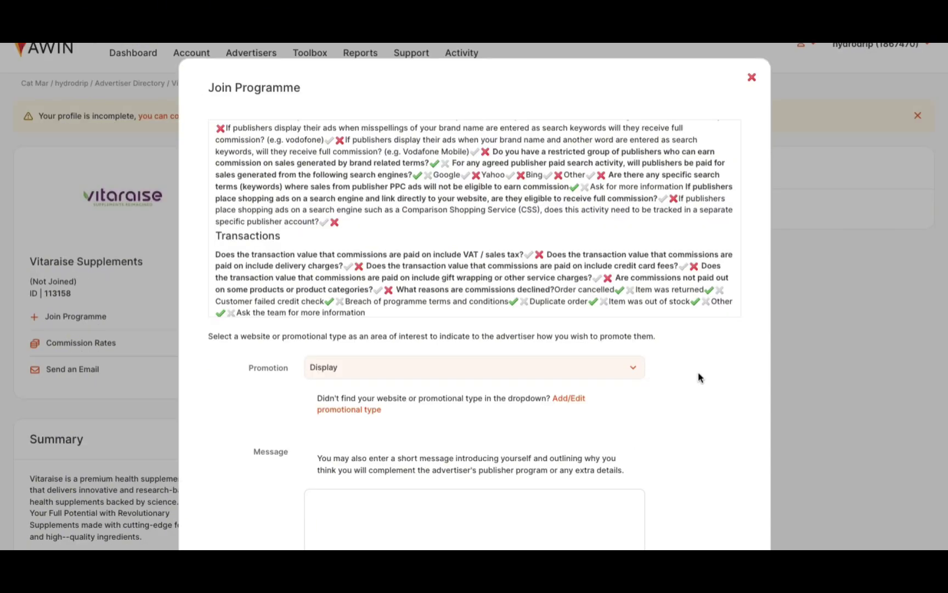
left_click(752, 79)
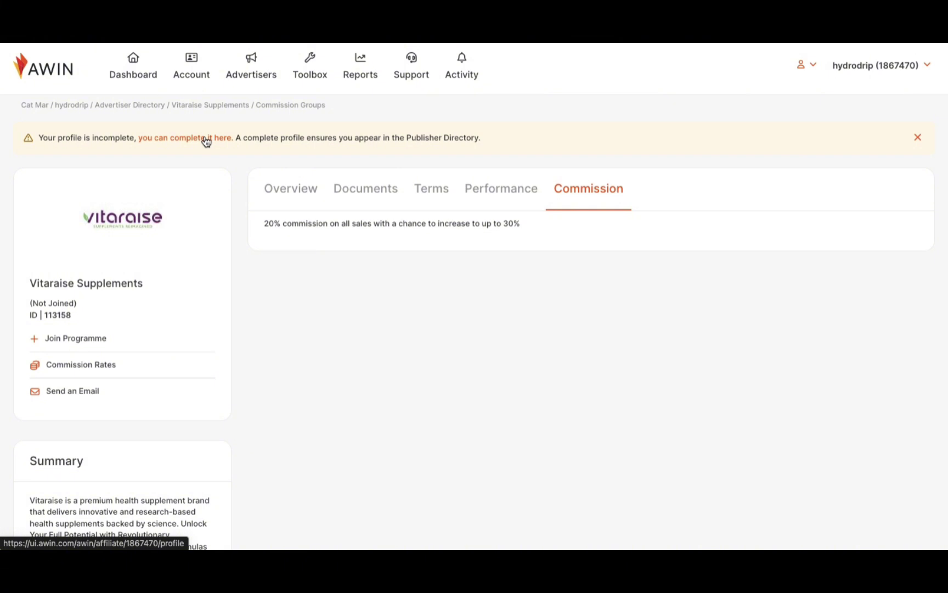
Step: Open the publisher profile from the incomplete-profile notice and review its completion checklist, description and performance data
left_click(205, 142)
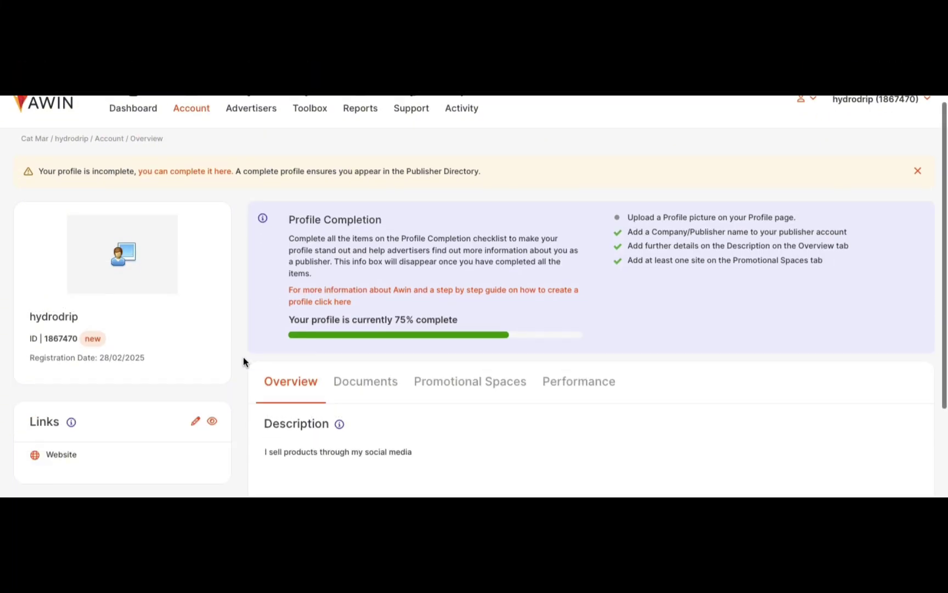
scroll(243, 361, "down", 1)
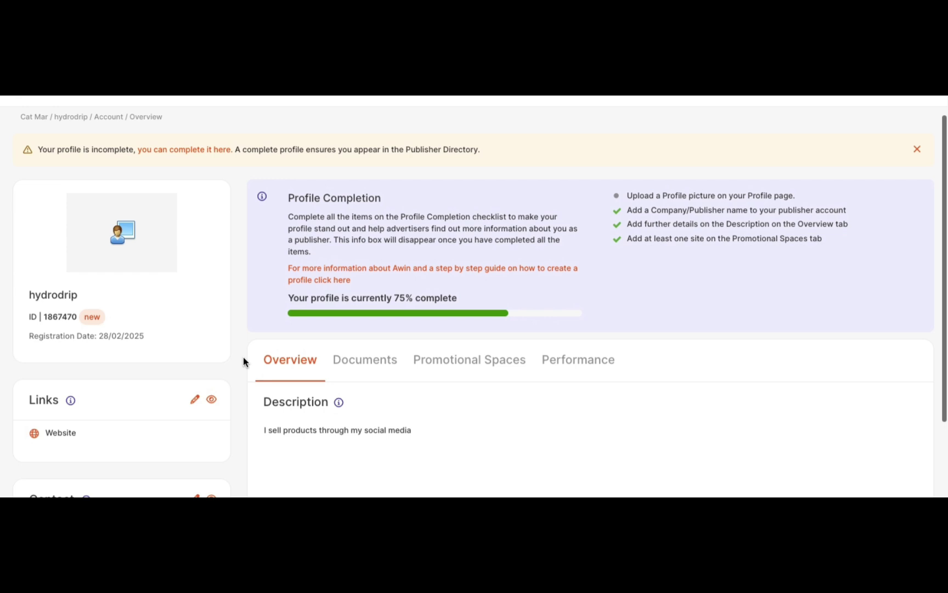
scroll(244, 359, "down", 1)
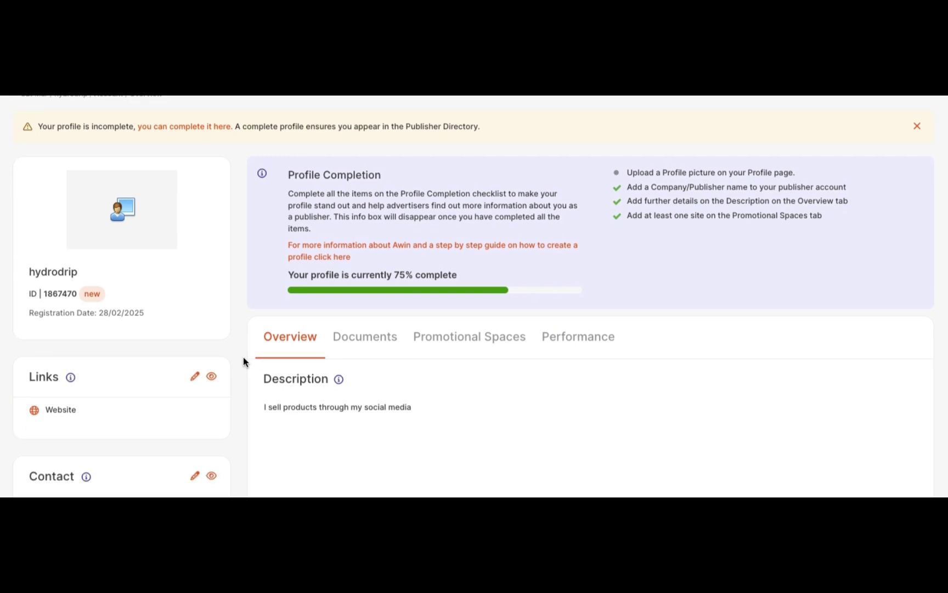
scroll(243, 356, "up", 3)
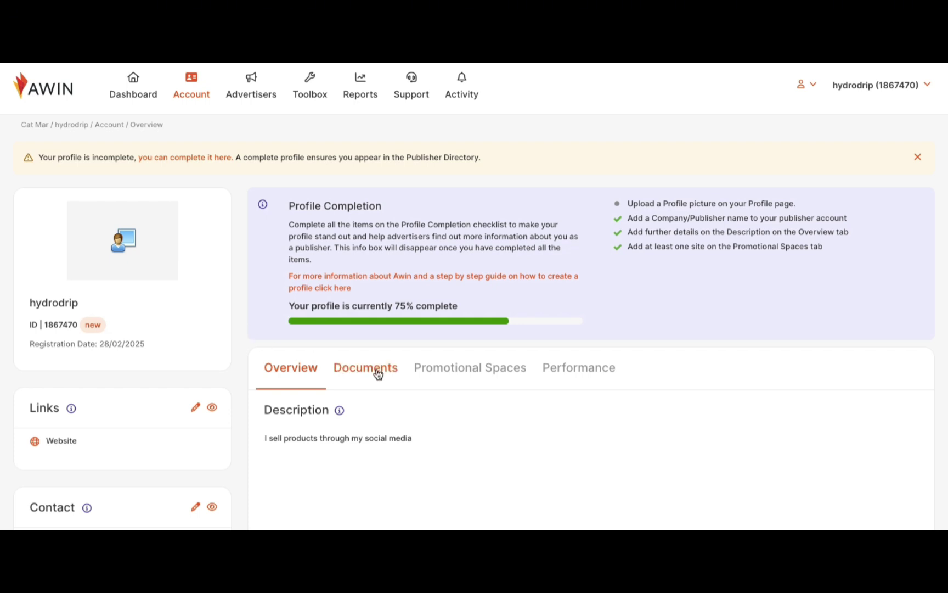
left_click(563, 375)
Step: Open the partner recommendations and compare the suggested advertisers' conversion rates, EPC and average payment times
mouse_move(250, 90)
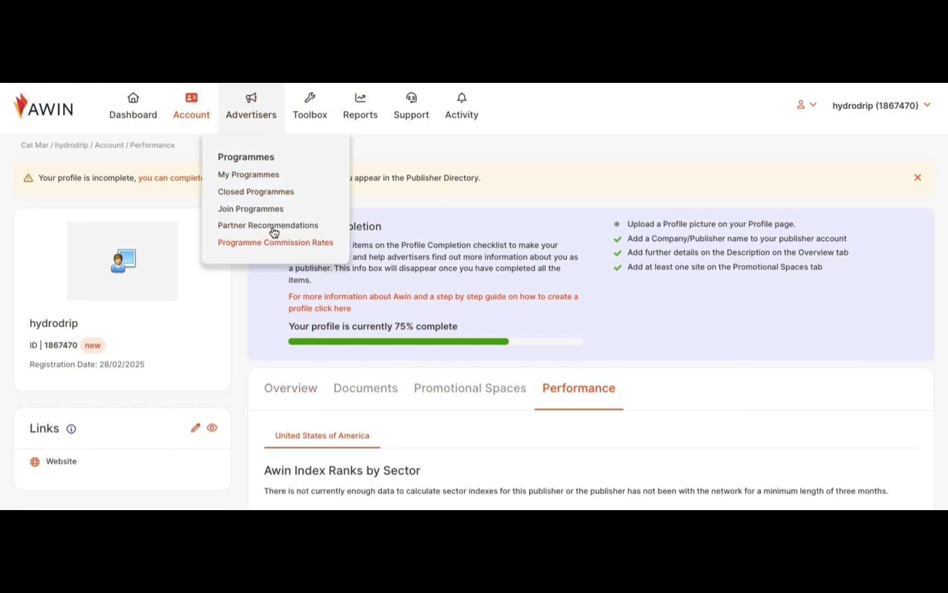
left_click(274, 230)
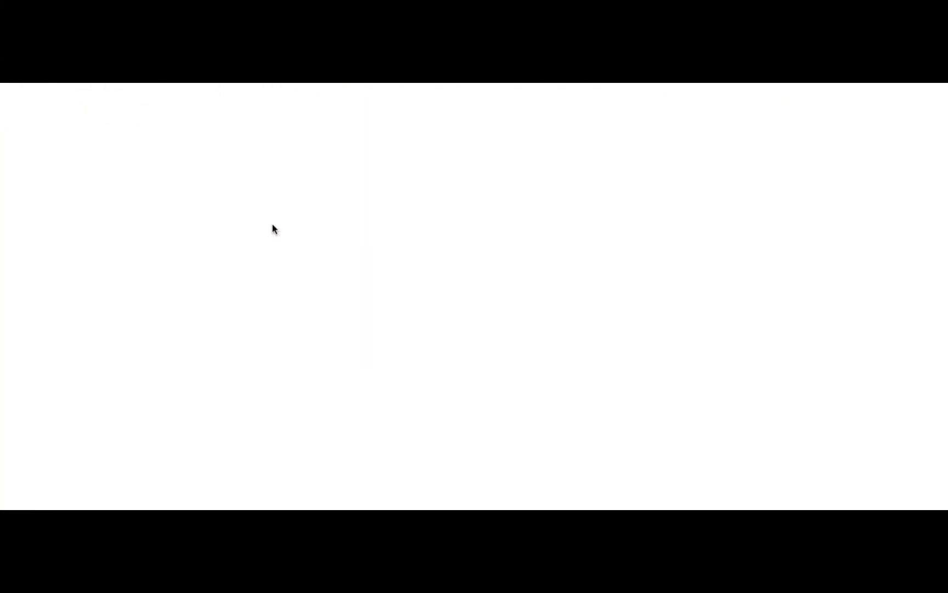
scroll(459, 250, "down", 3)
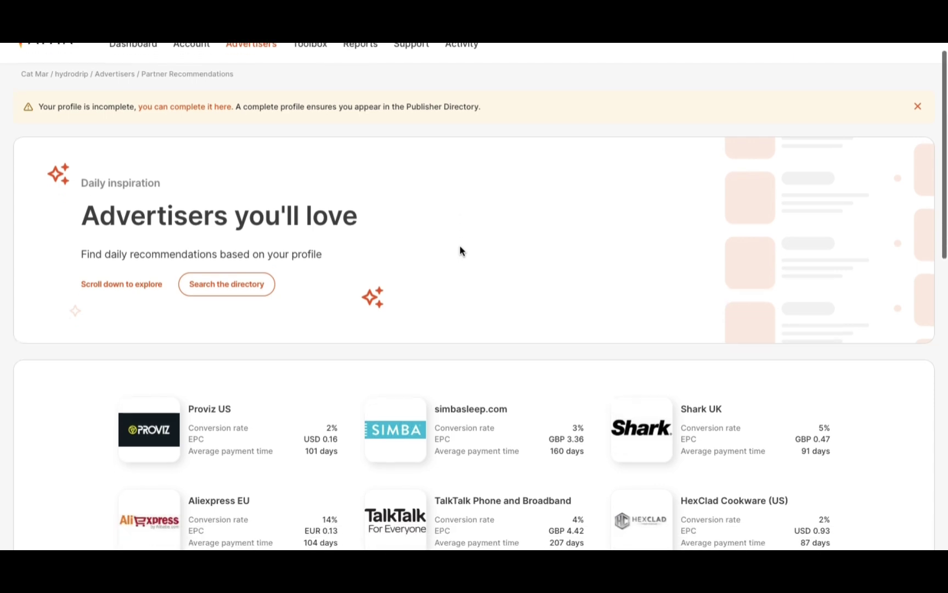
scroll(460, 251, "down", 2)
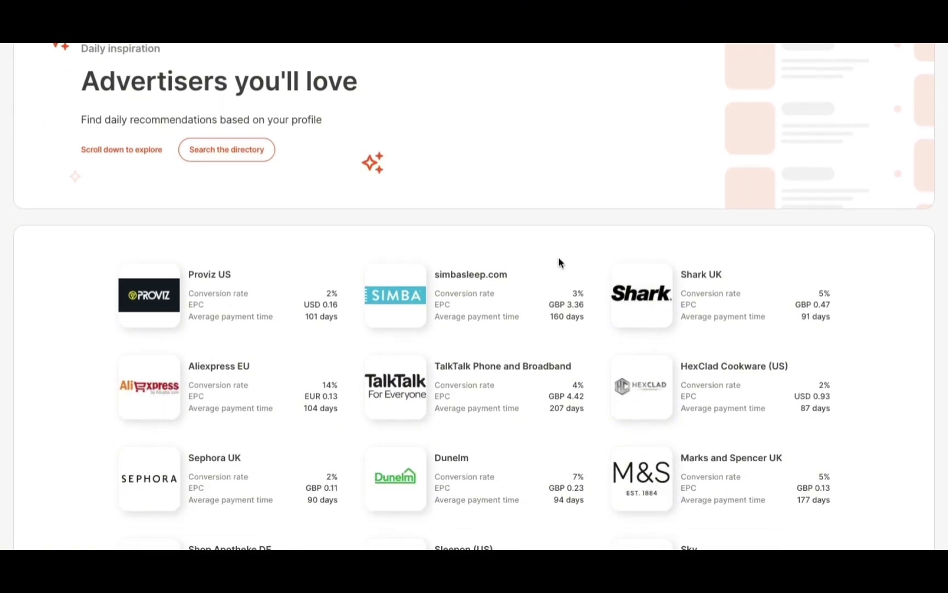
scroll(557, 265, "down", 2)
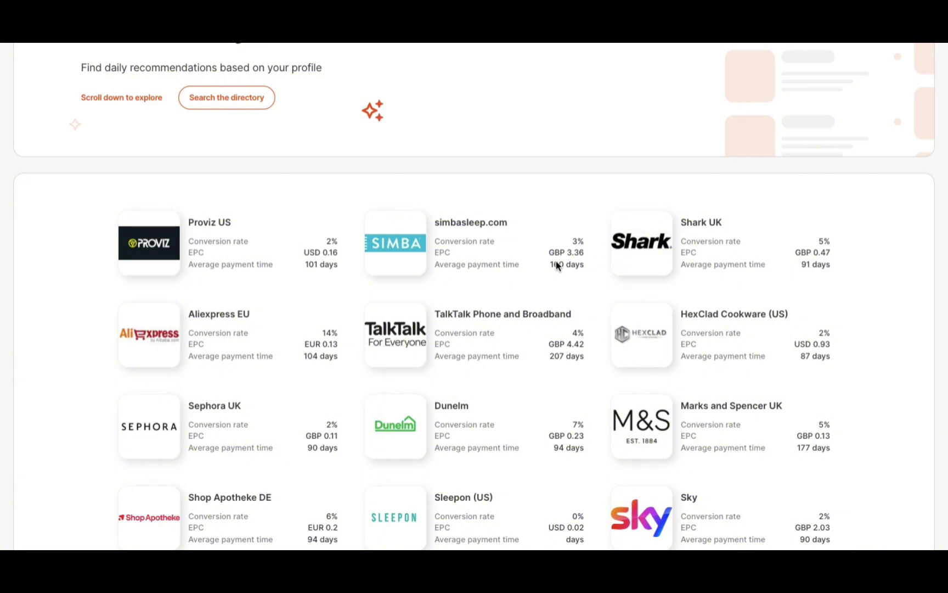
scroll(557, 265, "up", 1)
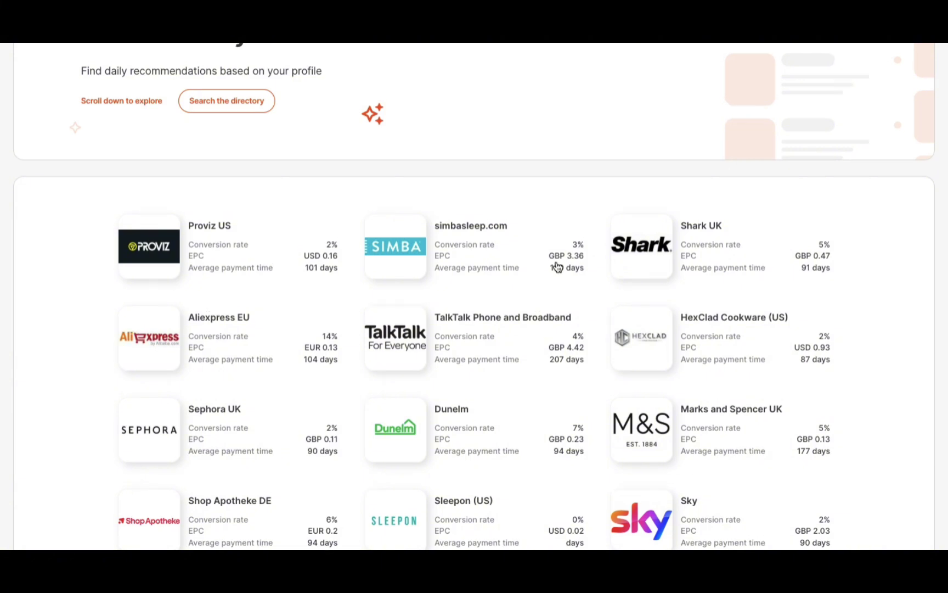
Step: Open the My Creative library and browse the available Awin text link and image banners in their different dimensions
scroll(301, 112, "up", 8)
mouse_move(310, 79)
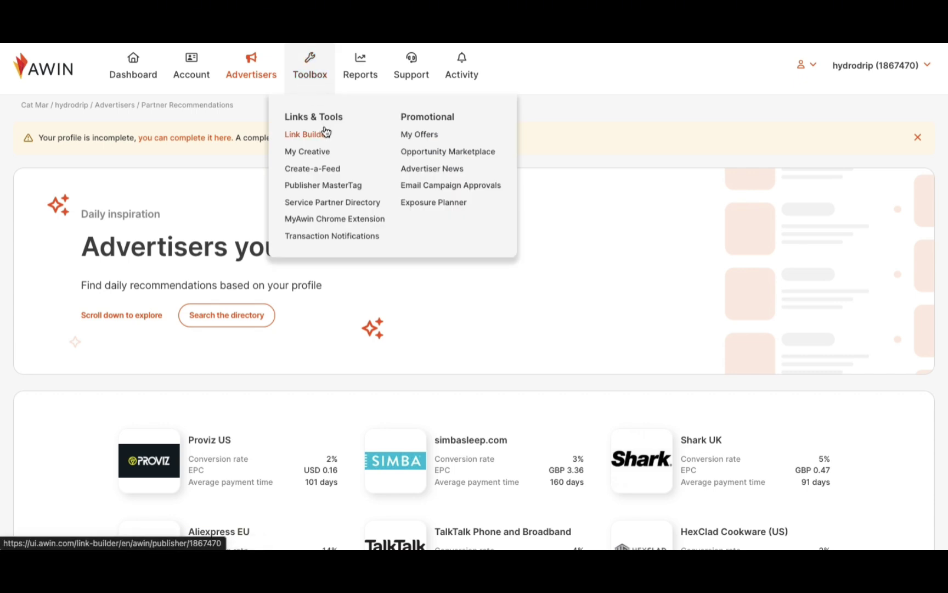
left_click(320, 158)
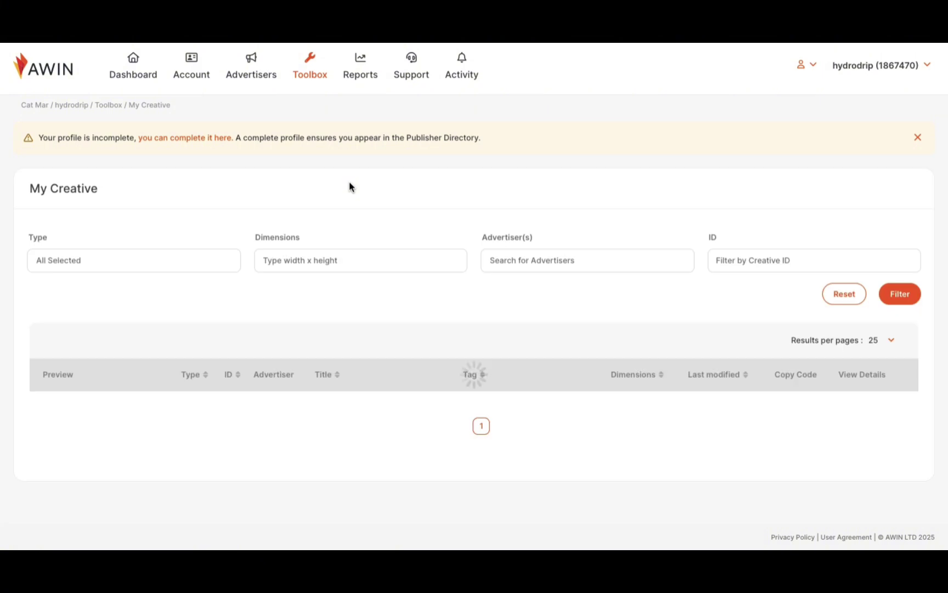
scroll(351, 218, "down", 1)
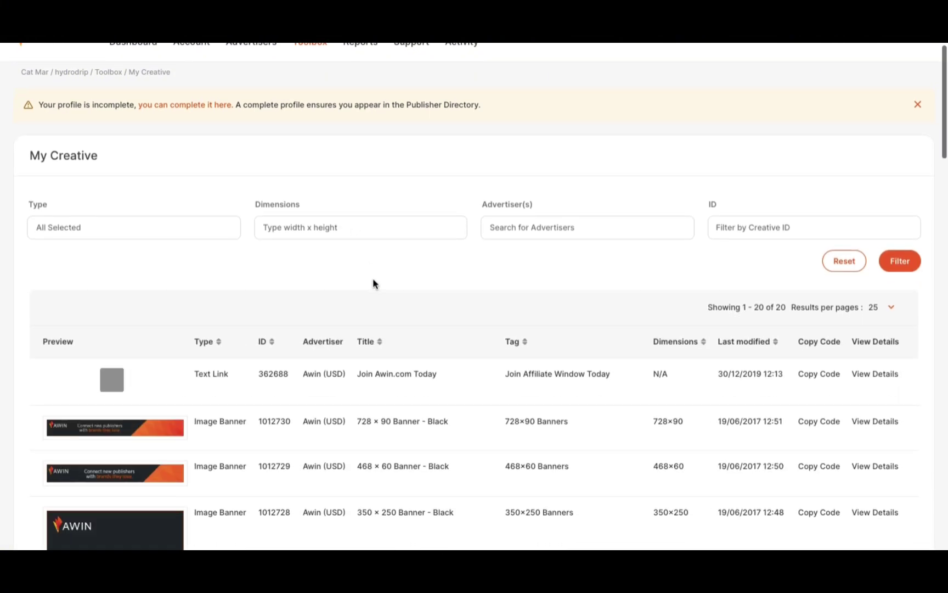
scroll(373, 282, "down", 1)
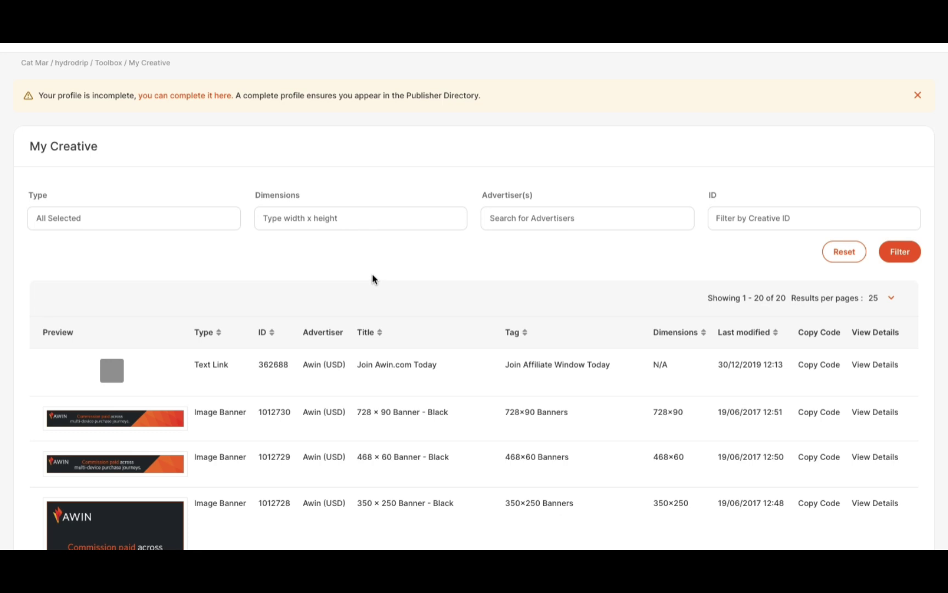
scroll(372, 278, "down", 3)
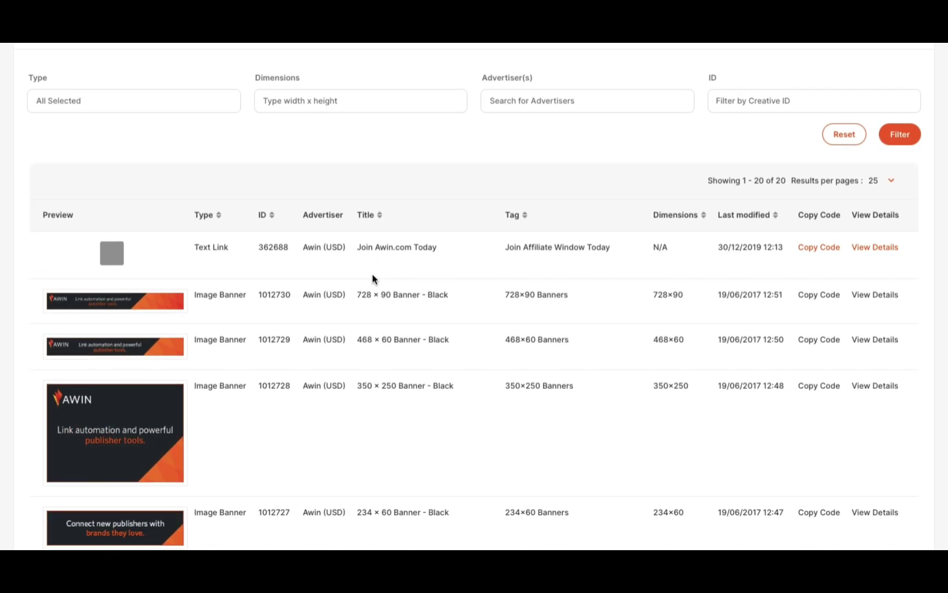
scroll(402, 397, "down", 4)
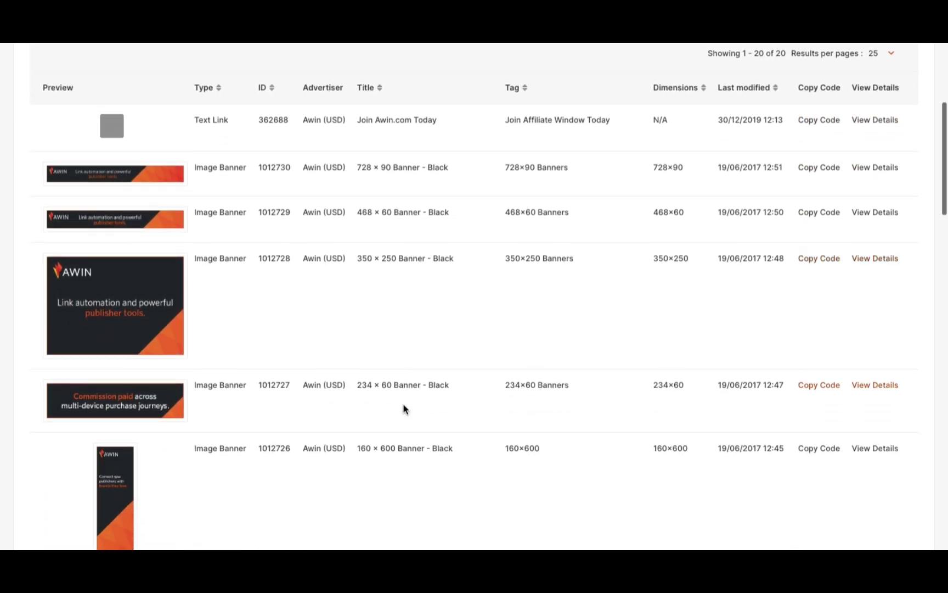
scroll(403, 407, "down", 1)
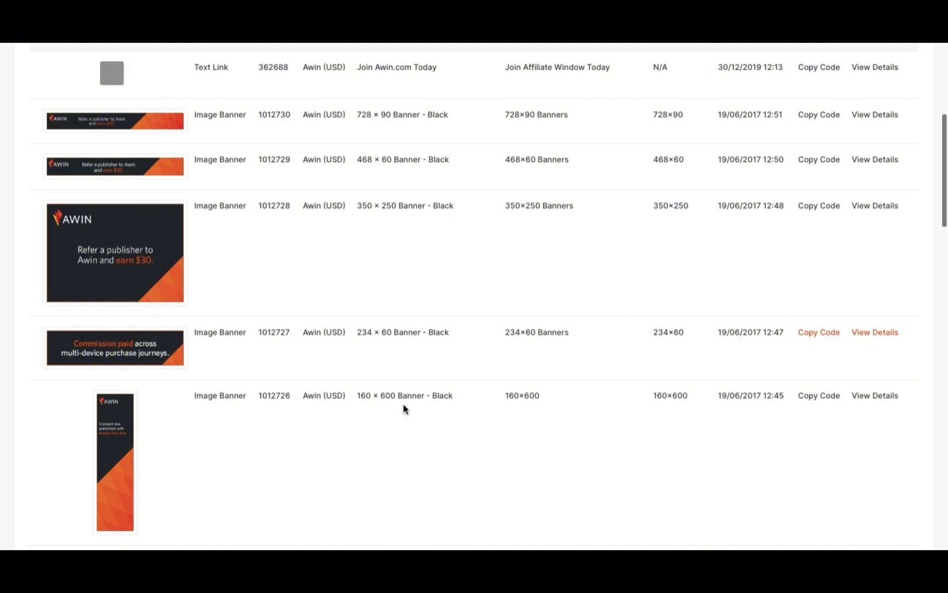
scroll(403, 409, "down", 1)
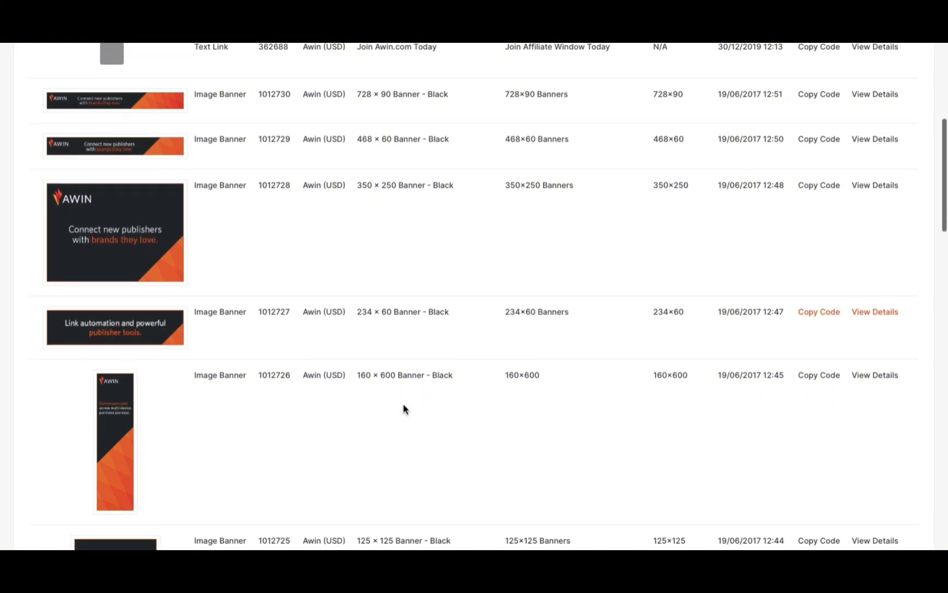
scroll(403, 409, "down", 5)
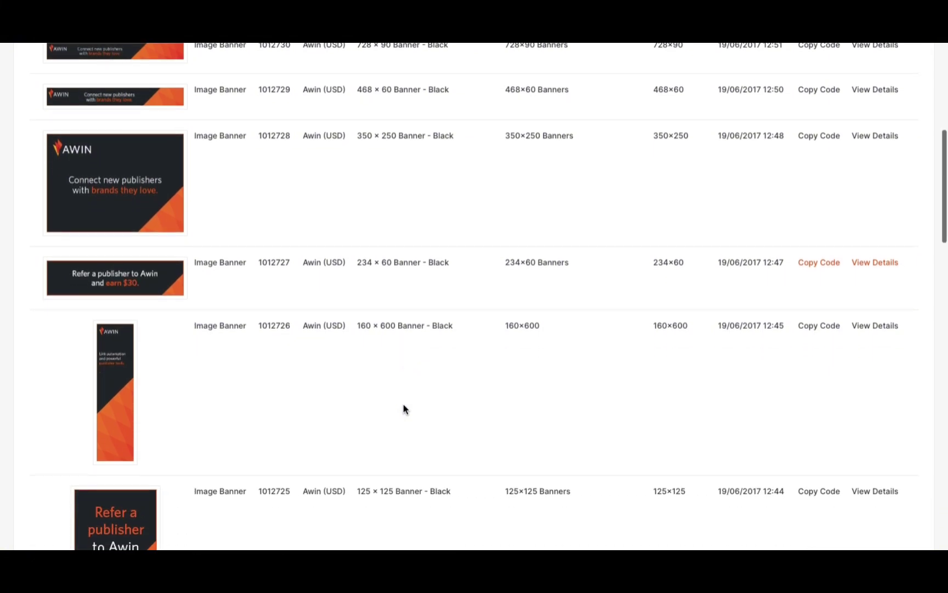
scroll(403, 408, "down", 15)
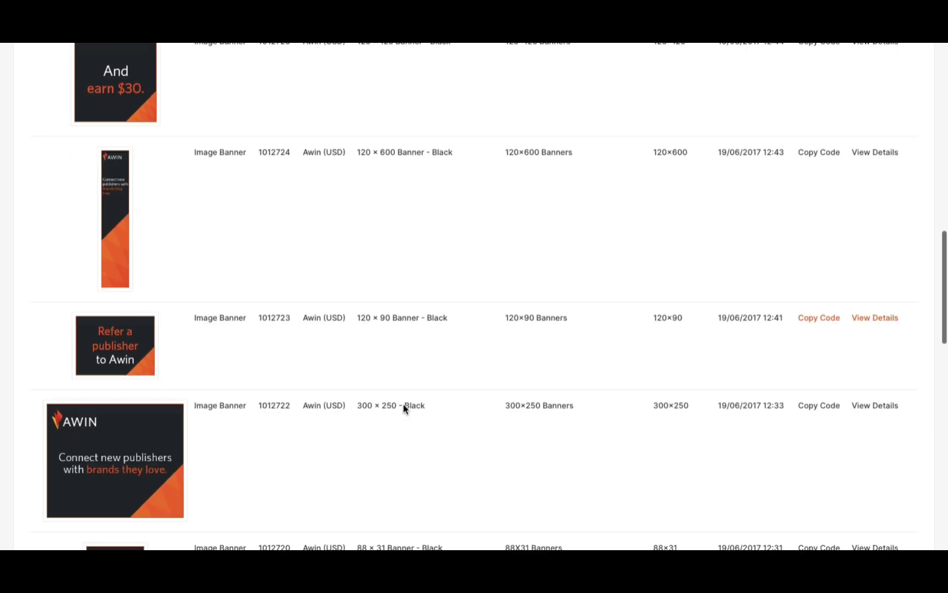
scroll(403, 409, "down", 3)
scroll(403, 409, "up", 20)
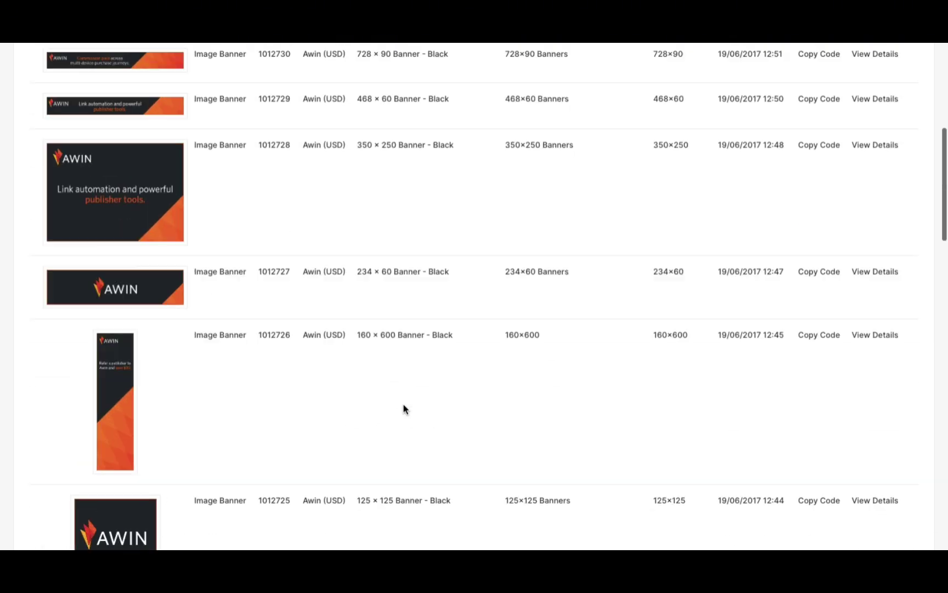
scroll(405, 410, "down", 1)
Step: Open the Link Builder and examine the deep link fields and the URL, HTML and QR code output options
mouse_move(307, 77)
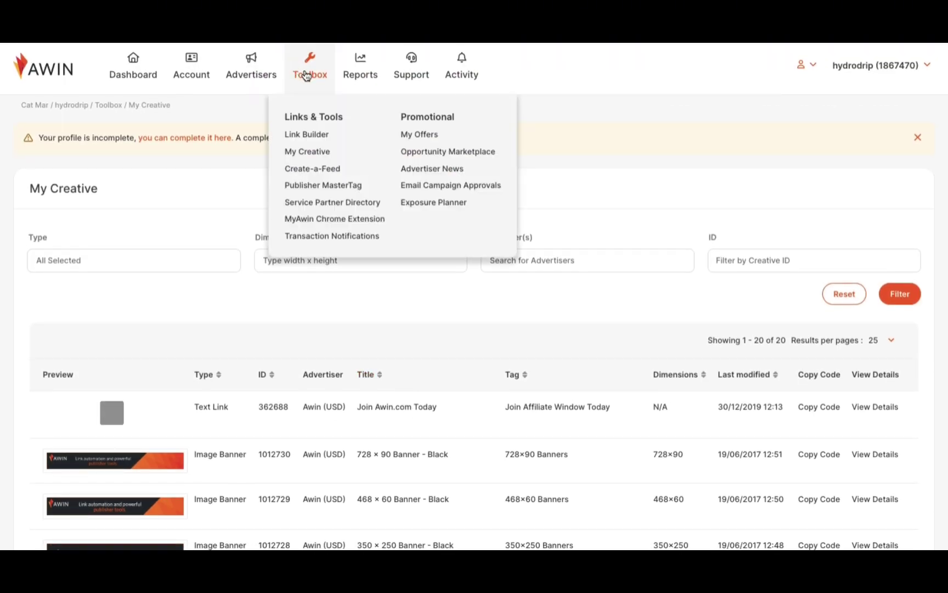
left_click(321, 135)
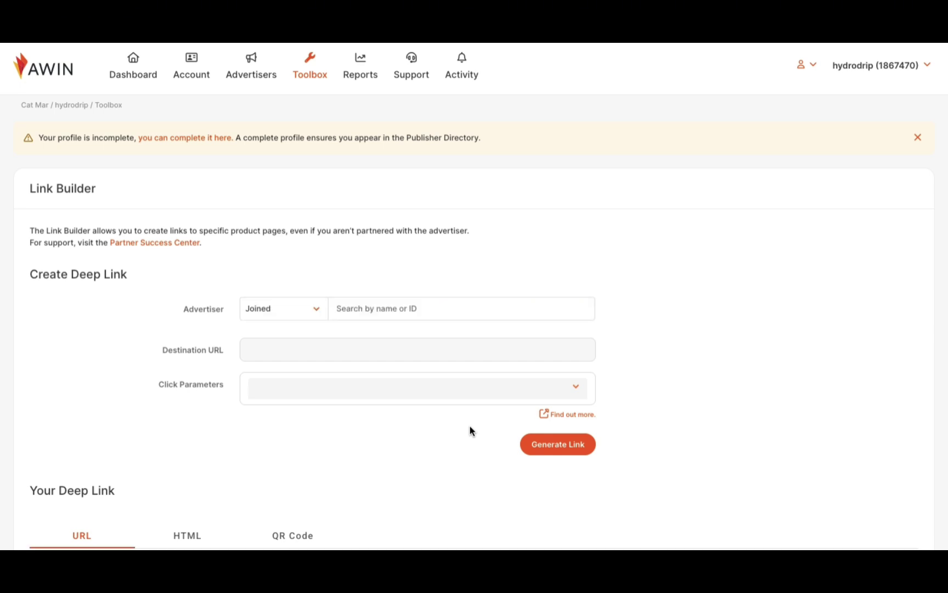
scroll(451, 442, "down", 1)
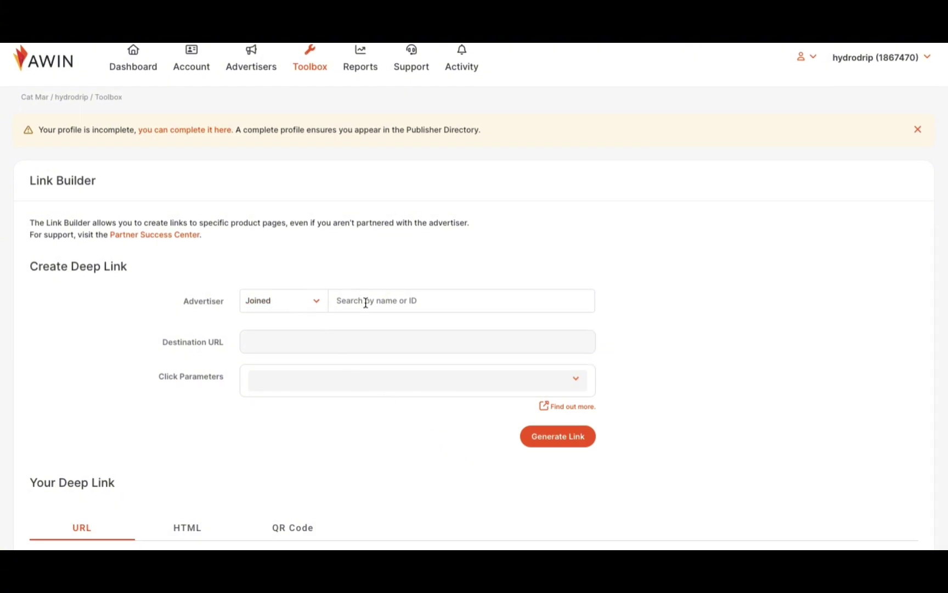
scroll(365, 302, "down", 1)
scroll(365, 303, "down", 5)
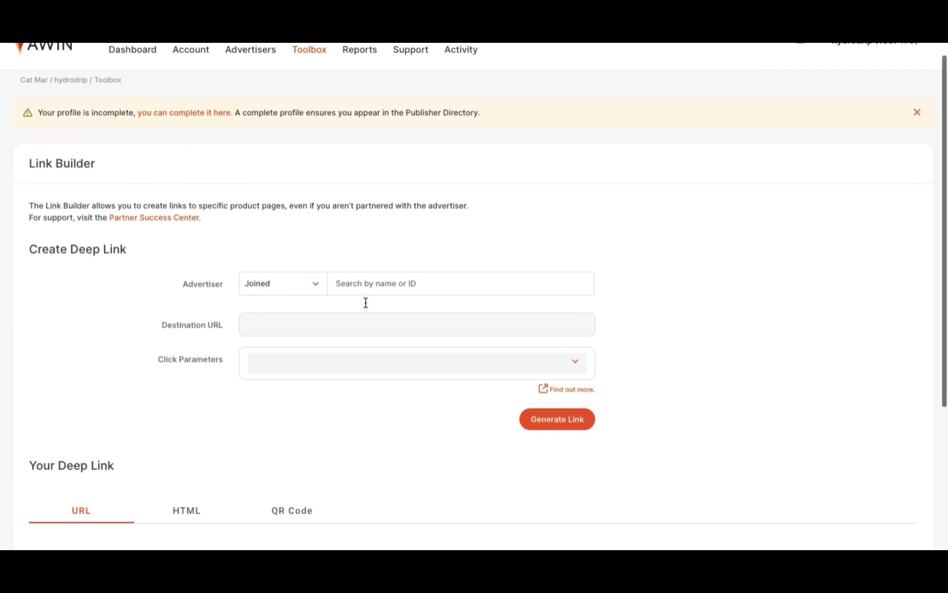
scroll(365, 302, "down", 2)
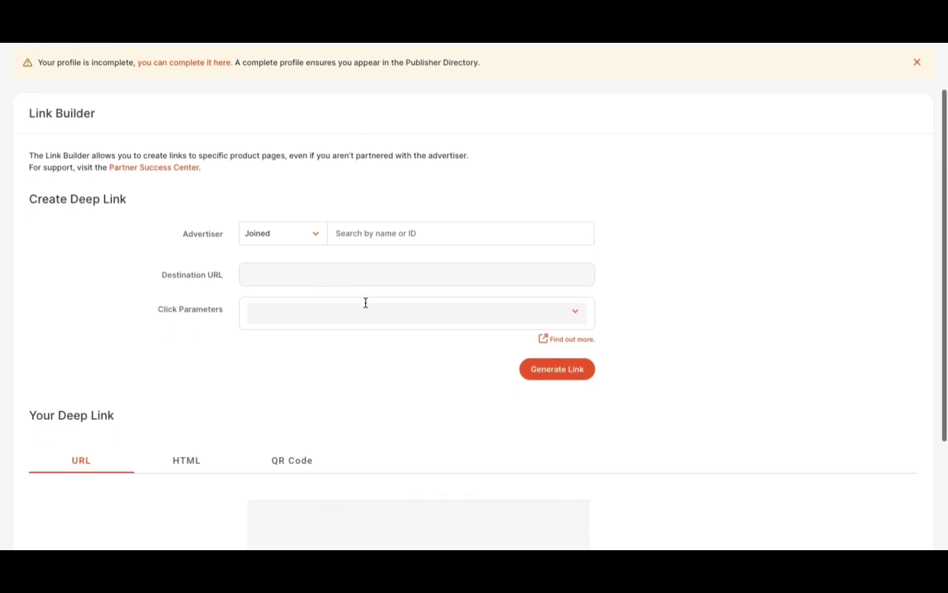
scroll(381, 364, "down", 2)
scroll(382, 365, "down", 3)
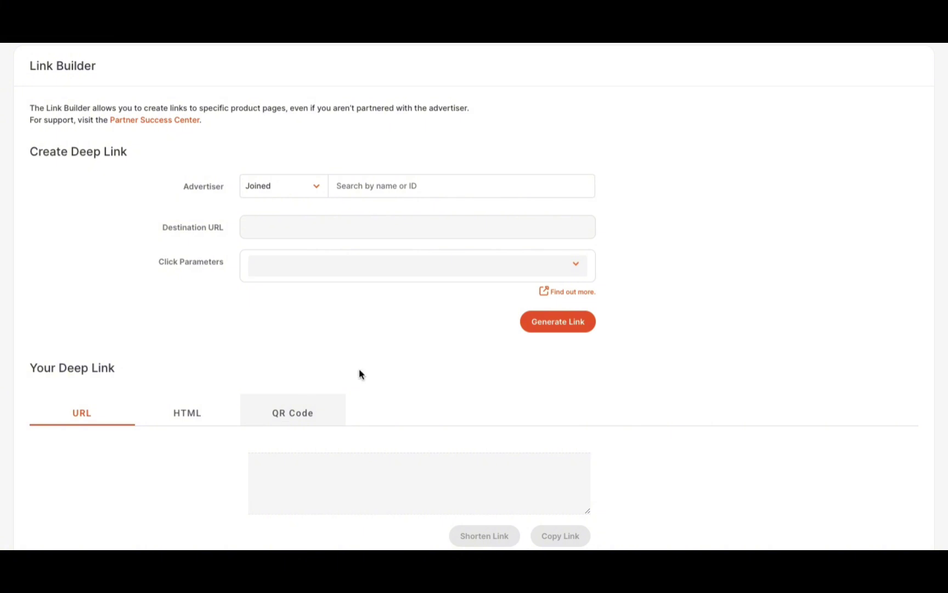
scroll(402, 356, "up", 1)
scroll(402, 356, "up", 2)
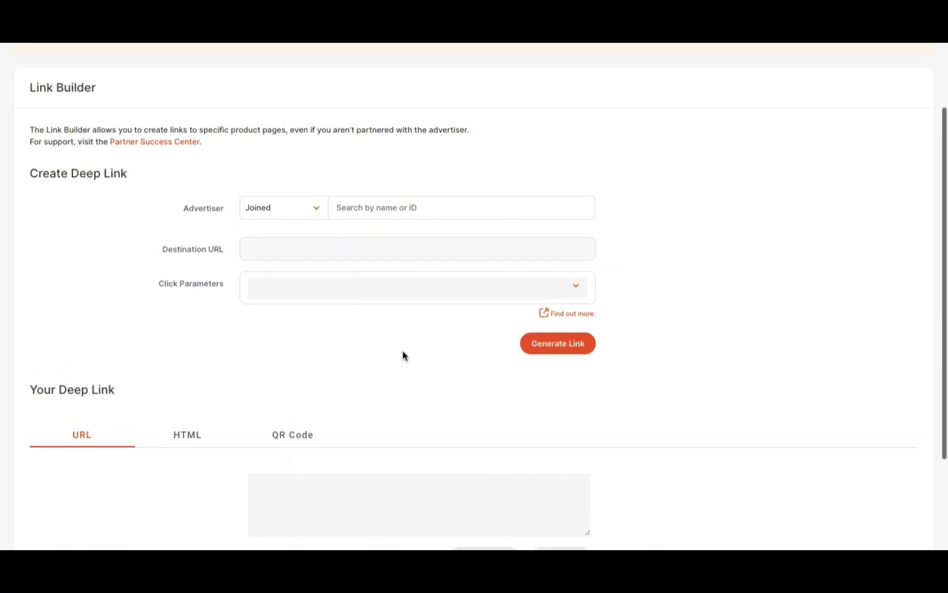
left_click(309, 212)
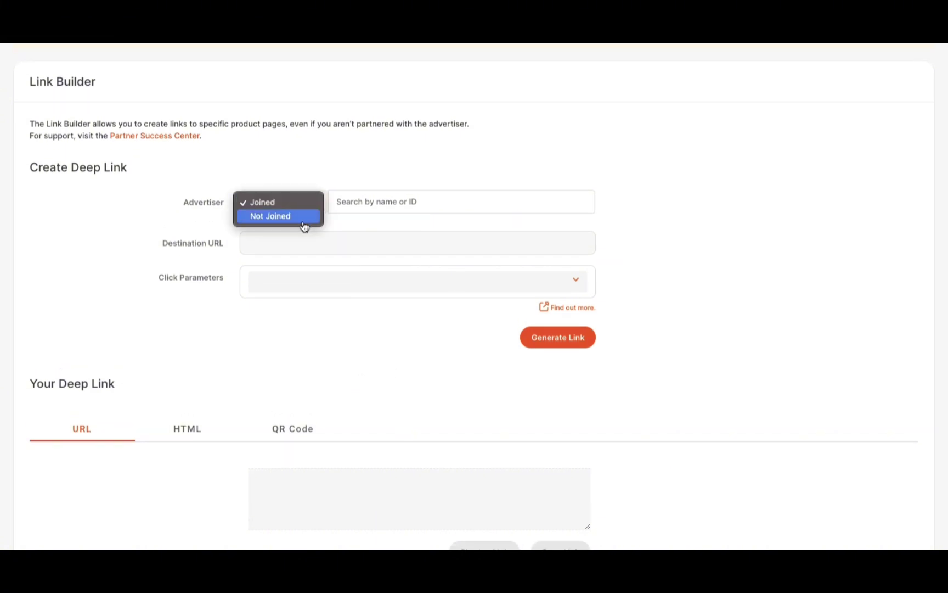
left_click(304, 221)
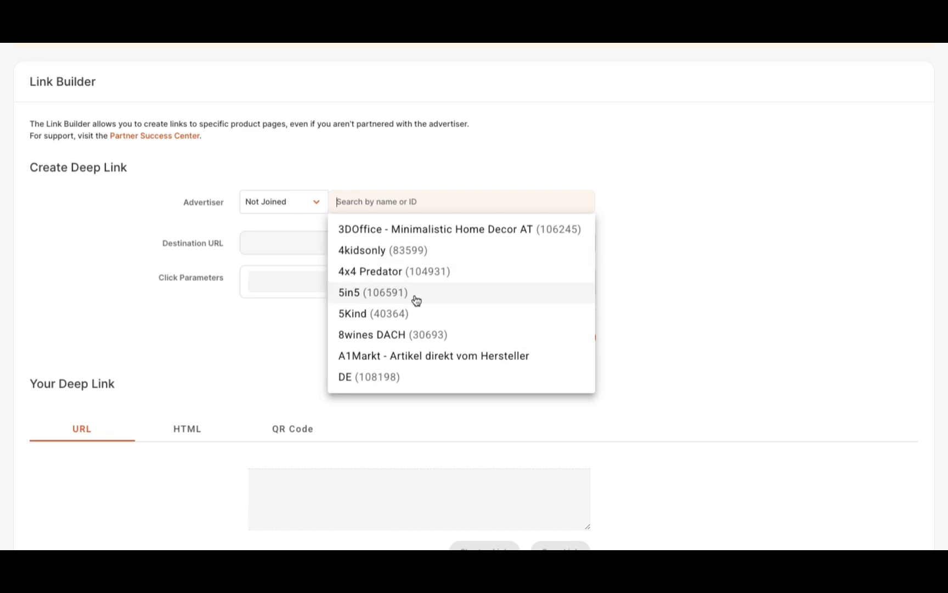
scroll(461, 297, "down", 1)
scroll(461, 297, "down", 5)
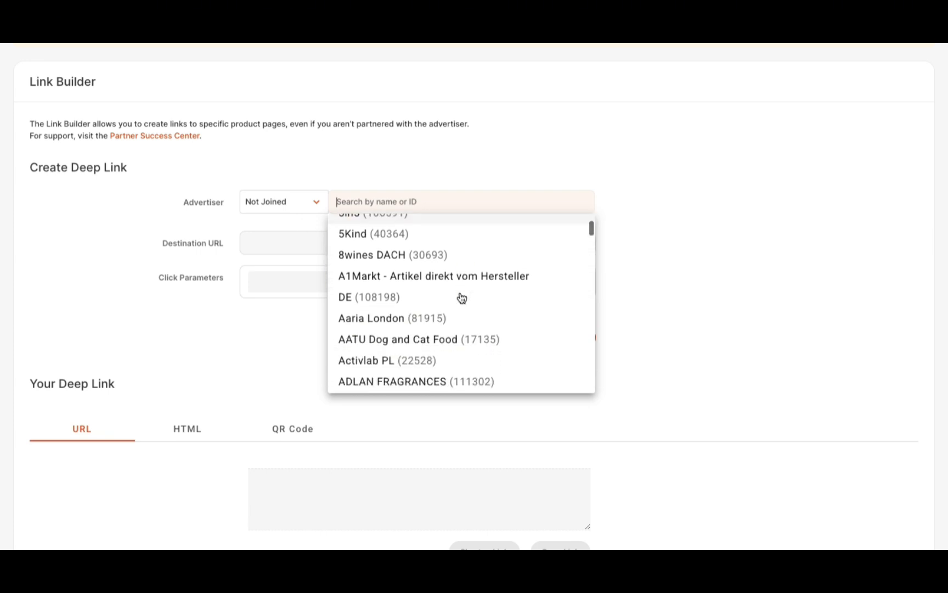
scroll(462, 297, "down", 1)
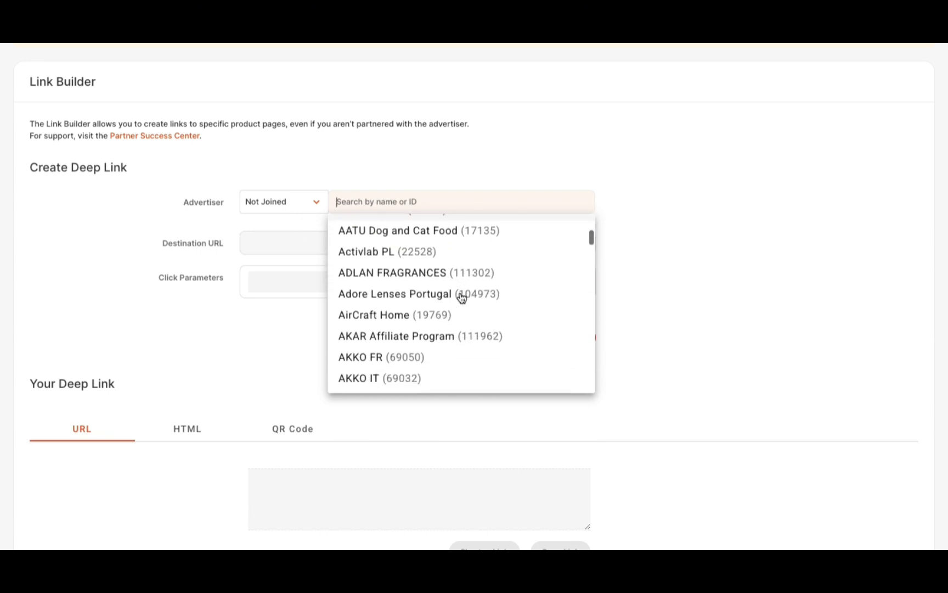
left_click(448, 269)
left_click(408, 253)
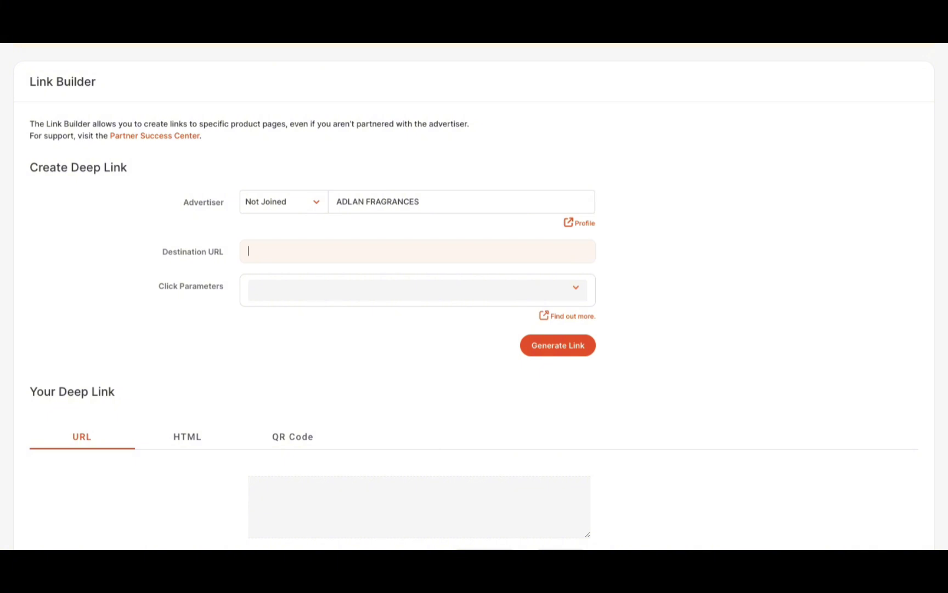
type("https://www.instagram.com/hydrodrip_shop/")
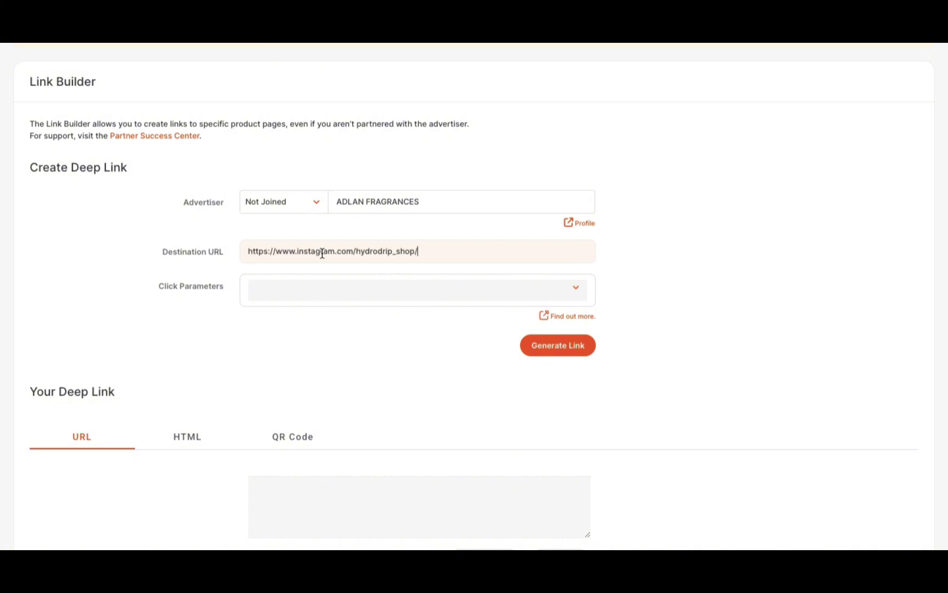
Step: Try adding Click Ref 1 as a click parameter for the deep link
left_click(343, 301)
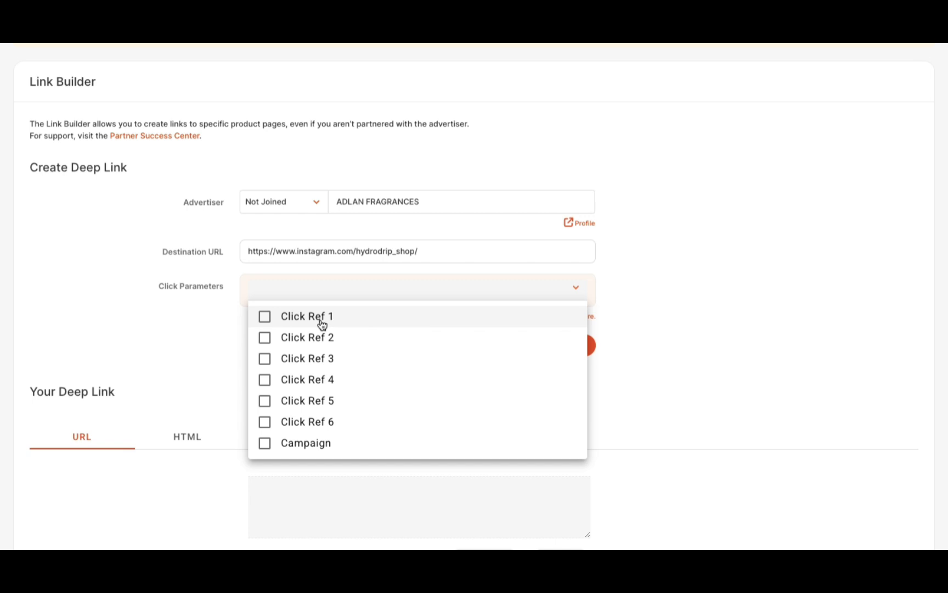
left_click(322, 324)
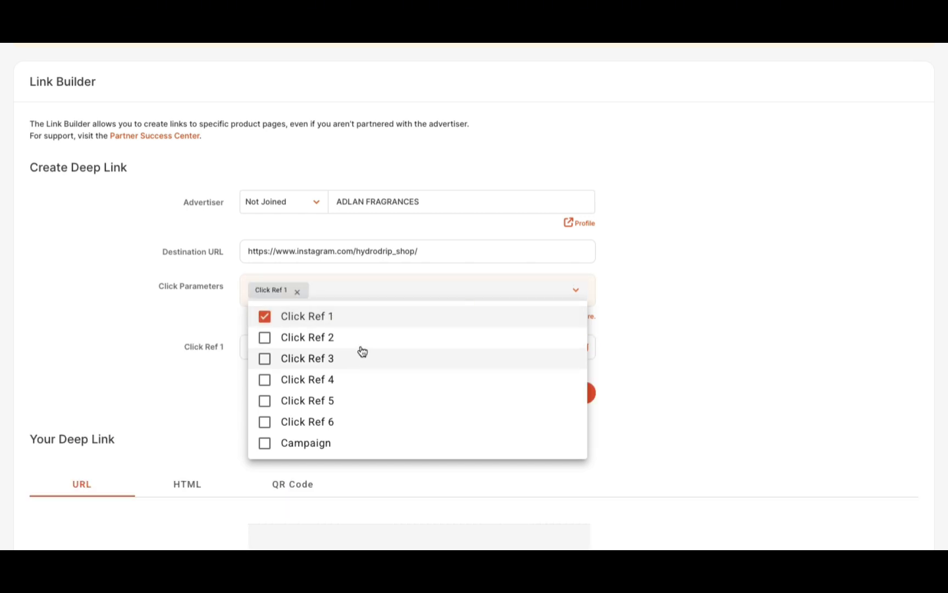
left_click(212, 390)
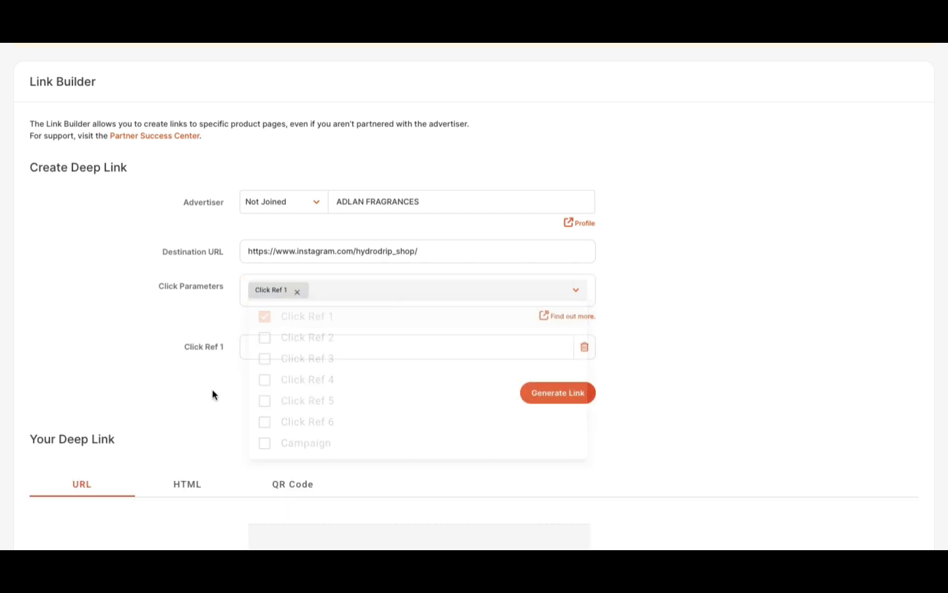
left_click(319, 351)
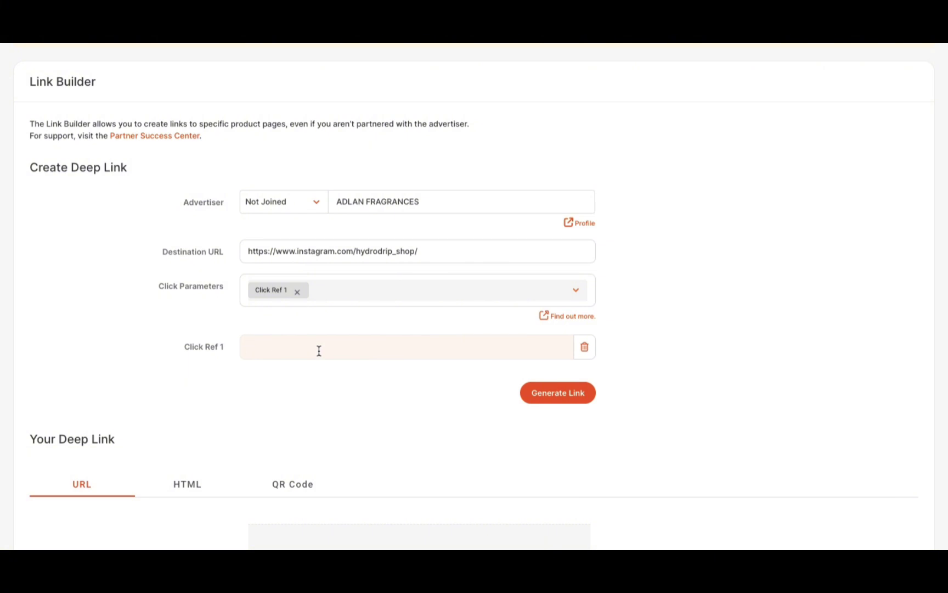
Step: Open the click parameters help page and read what click references are for, their mapping table and the example tracking links
left_click(567, 316)
scroll(396, 236, "down", 1)
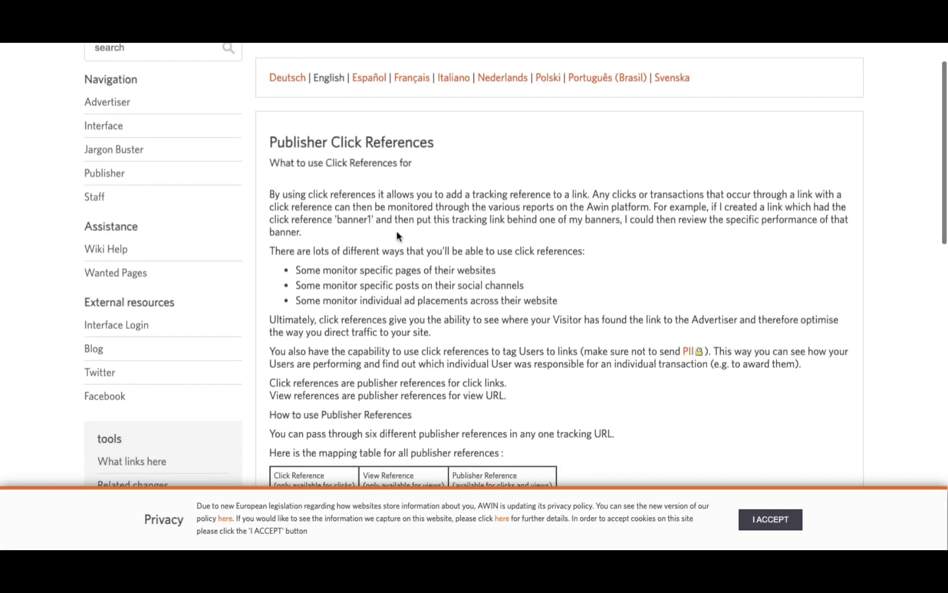
scroll(396, 230, "down", 1)
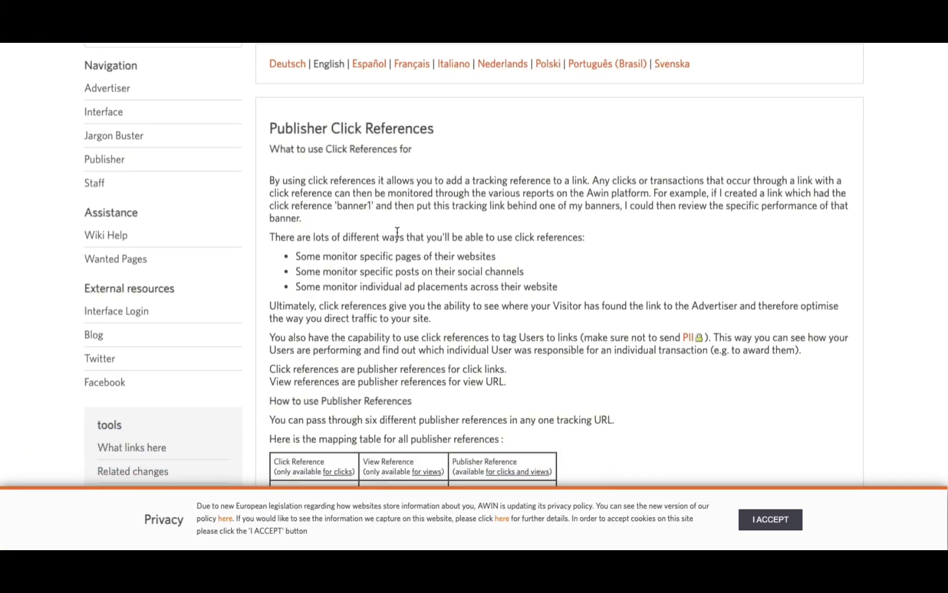
scroll(396, 231, "down", 1)
scroll(396, 235, "down", 1)
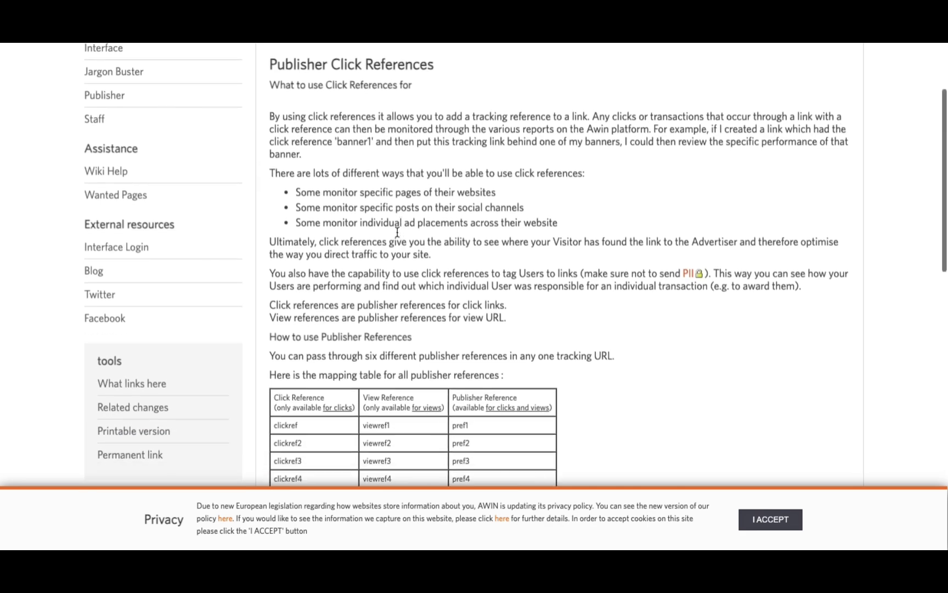
scroll(396, 236, "down", 3)
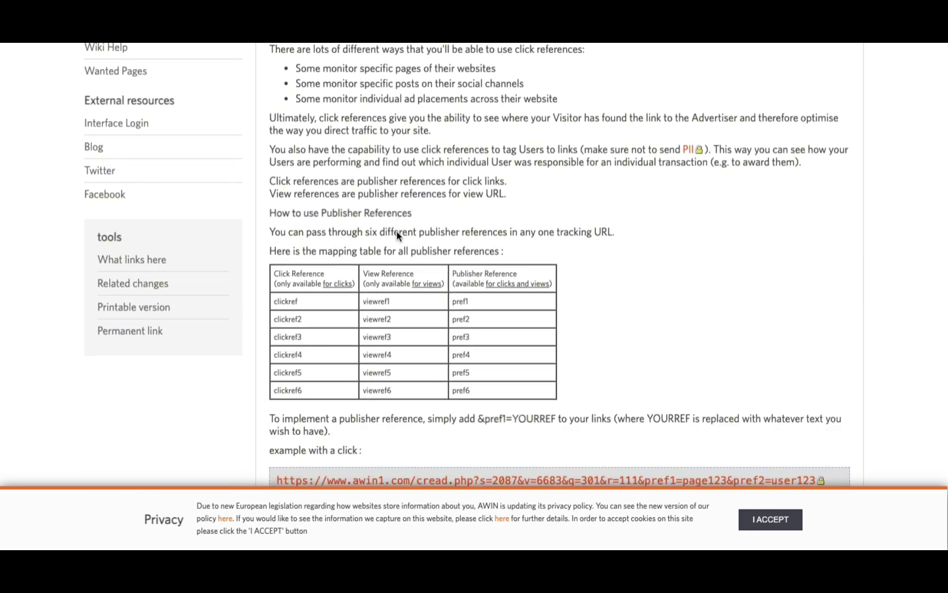
scroll(397, 235, "down", 3)
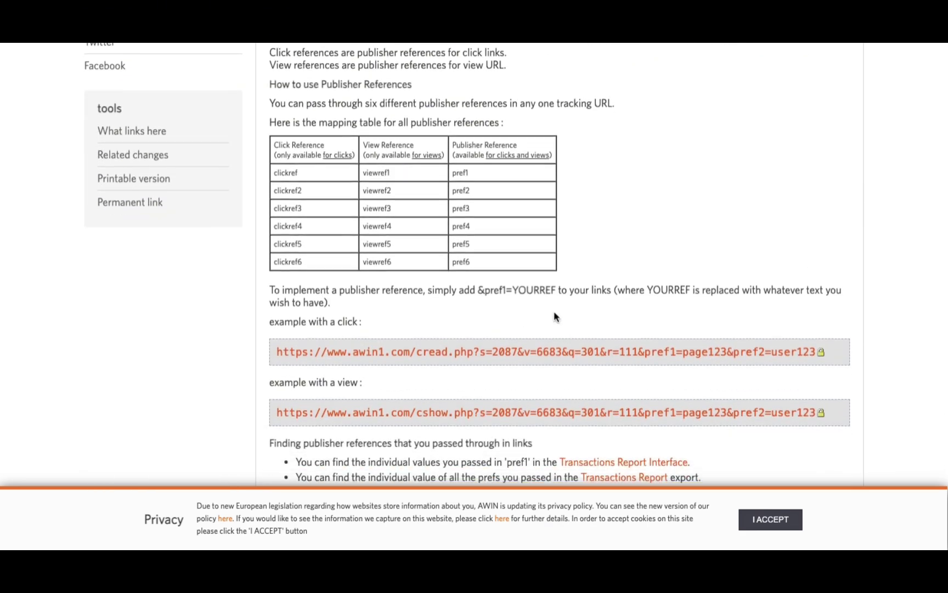
scroll(554, 316, "down", 2)
scroll(647, 355, "down", 2)
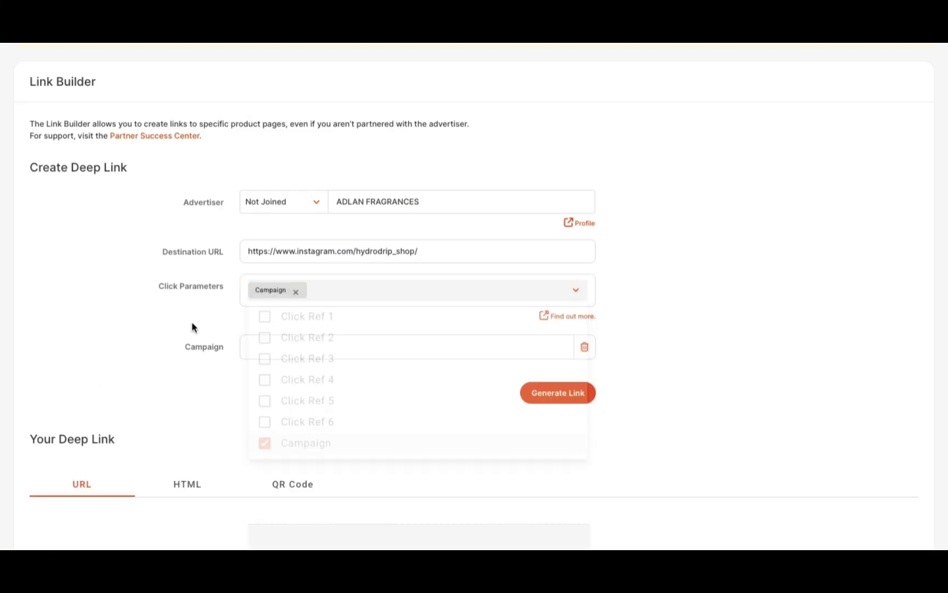
Step: Generate a shortened deep link with the Campaign click parameter set to "15% off"
left_click(284, 349)
type("15")
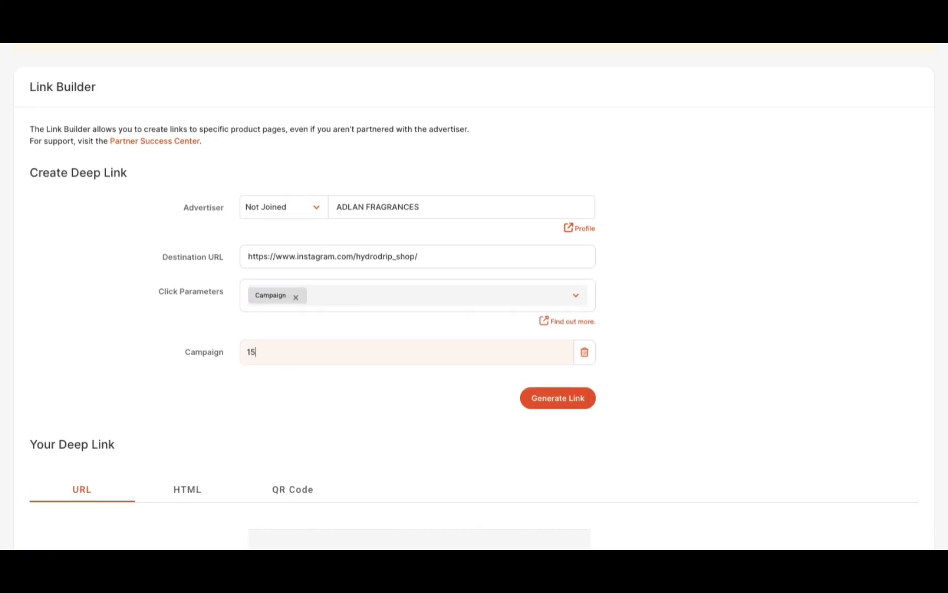
type("% off")
left_click(545, 397)
scroll(351, 425, "down", 3)
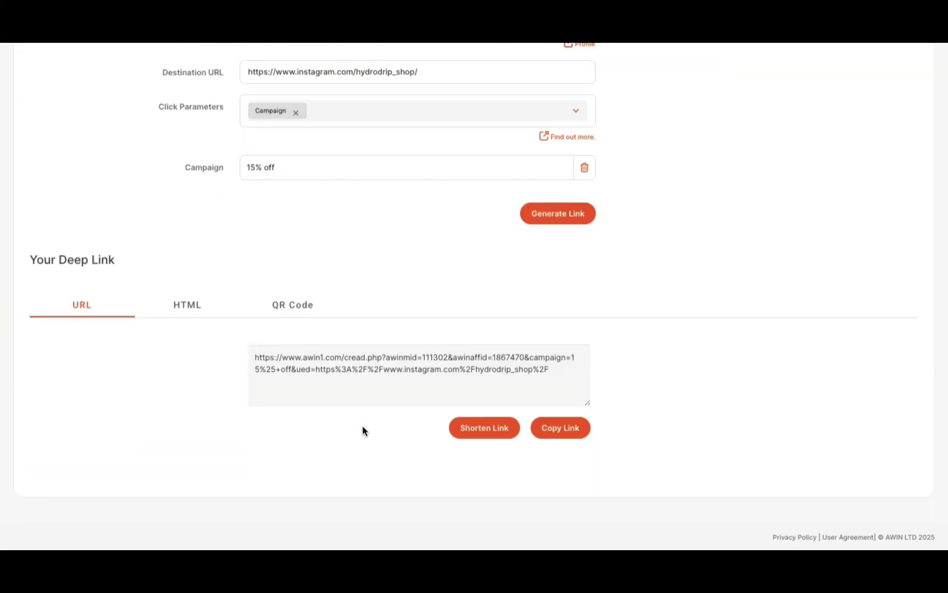
left_click(488, 435)
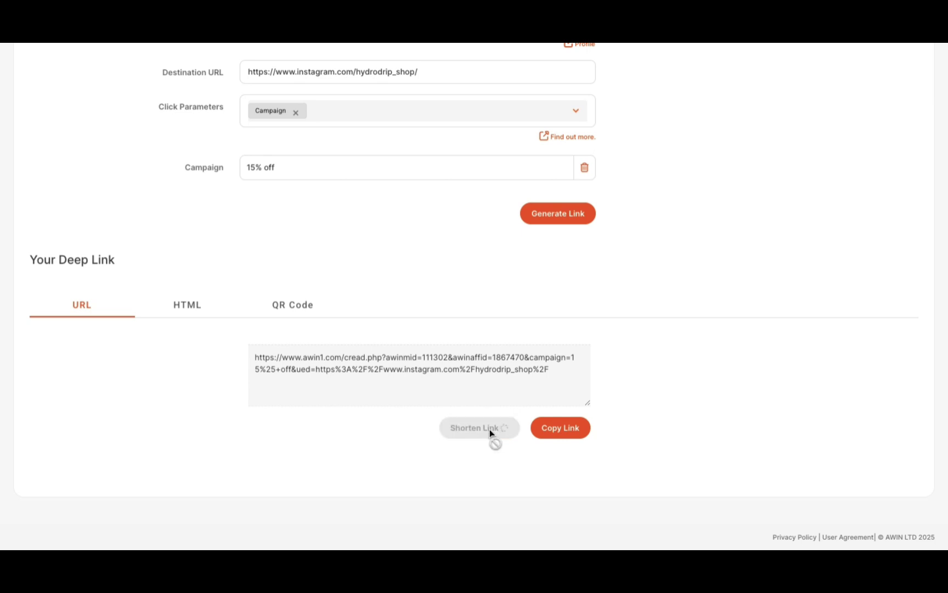
Step: Set the HTML version's link text to "Click Here!" and open the deep link's QR code version
left_click(187, 305)
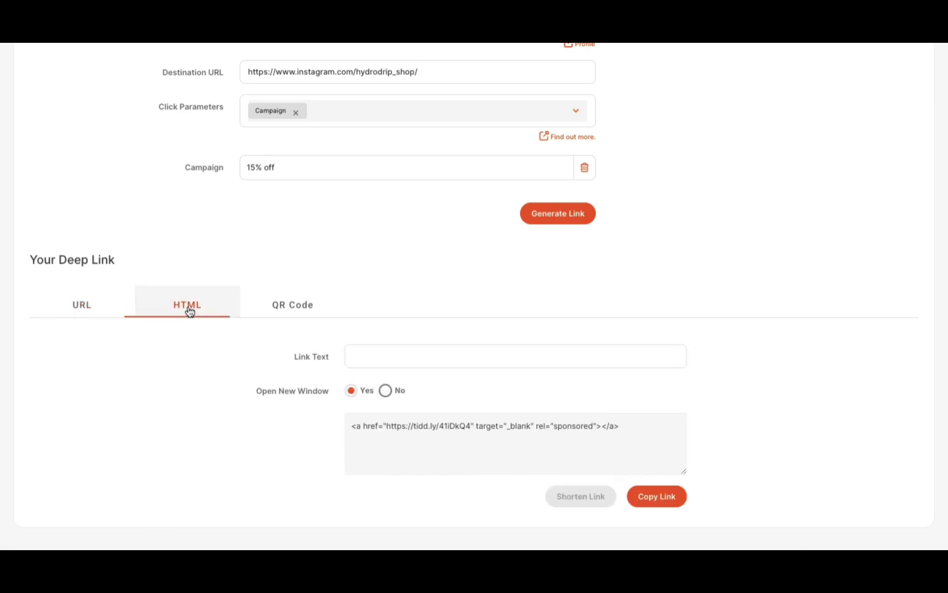
scroll(203, 351, "down", 1)
left_click(335, 325)
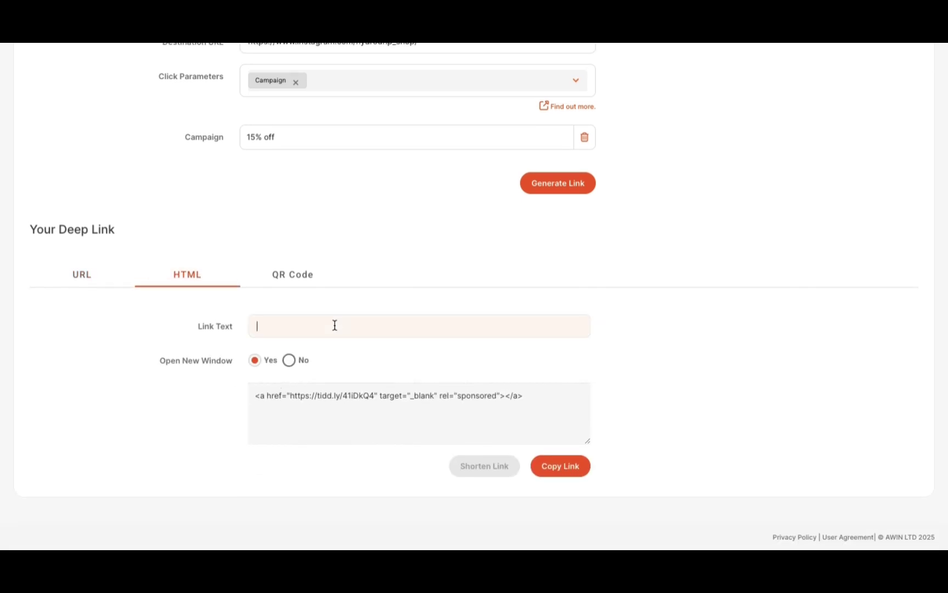
type("Click Here!")
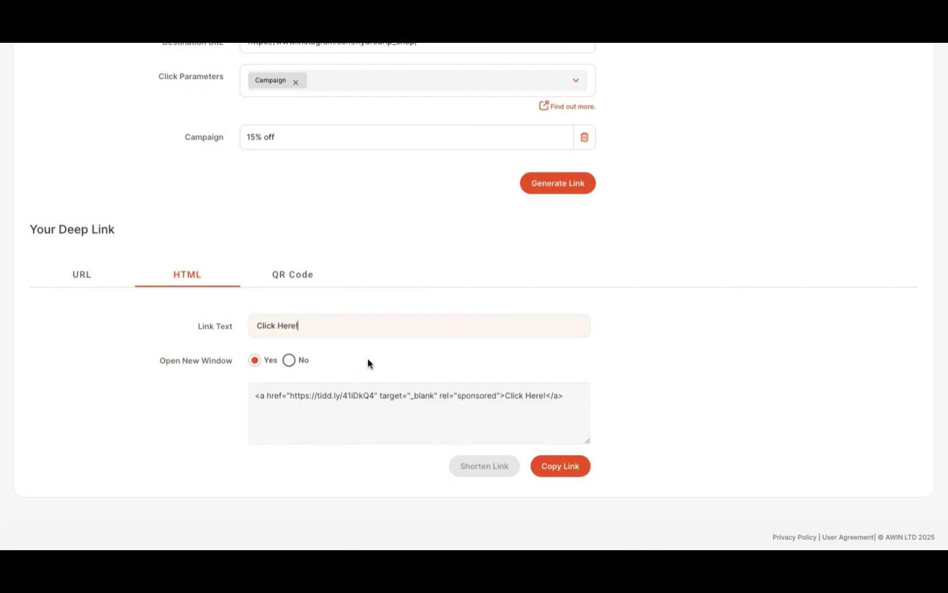
left_click(311, 274)
left_click(360, 400)
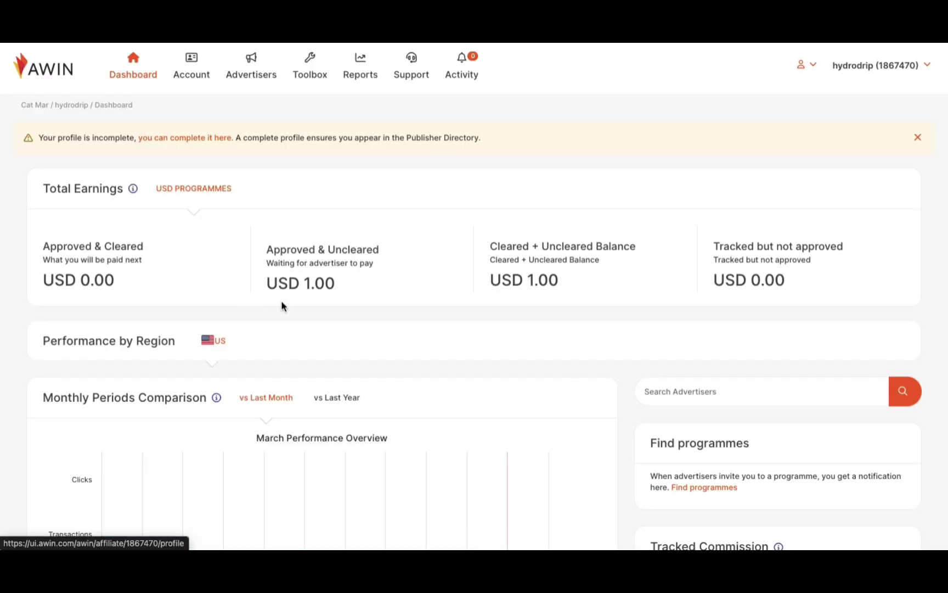
scroll(504, 304, "down", 1)
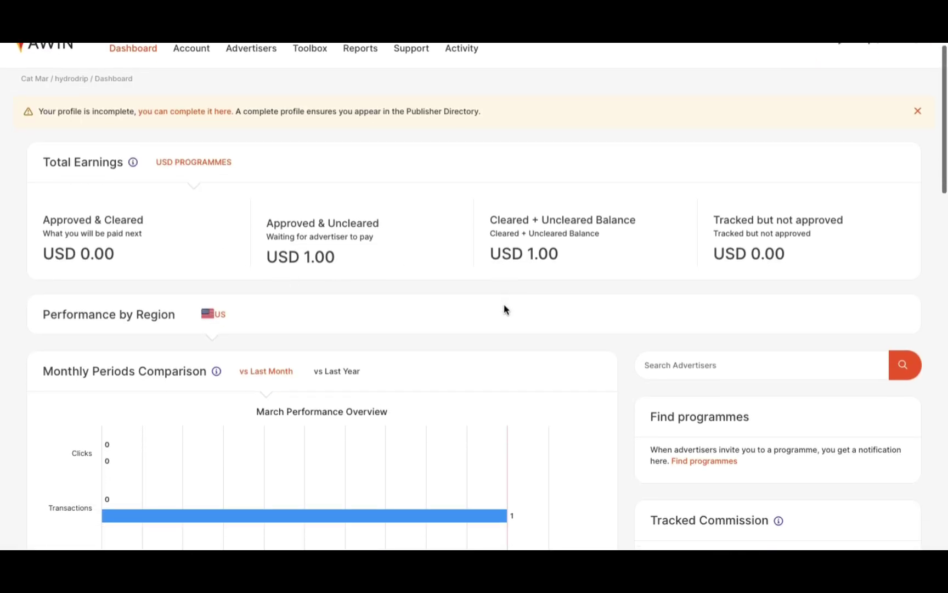
scroll(505, 305, "up", 1)
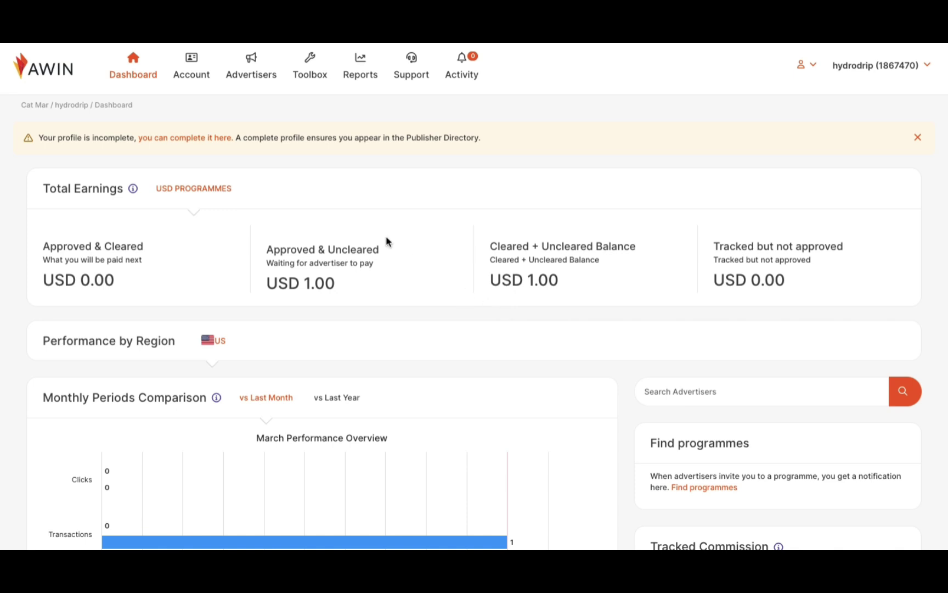
key("super+shift+4")
key("Escape")
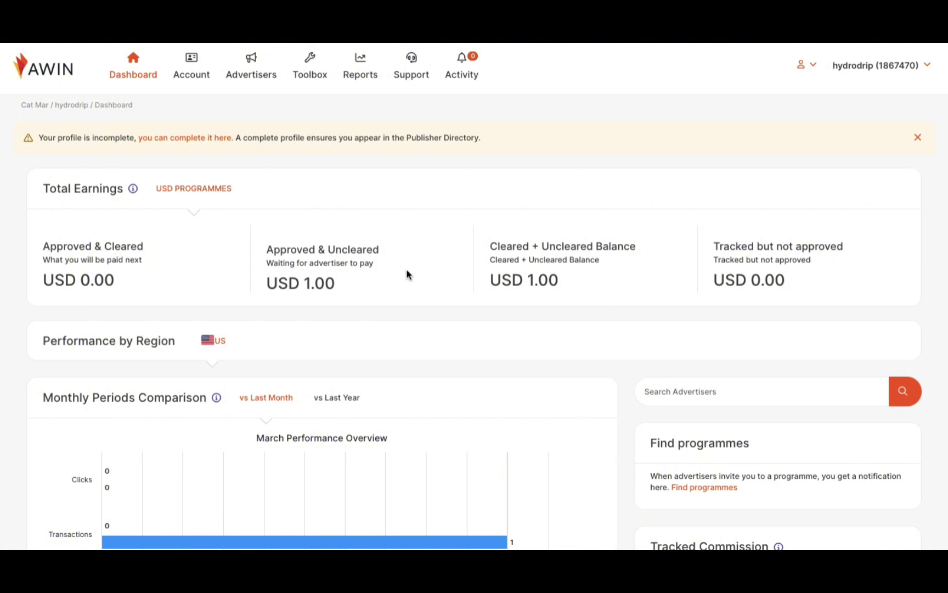